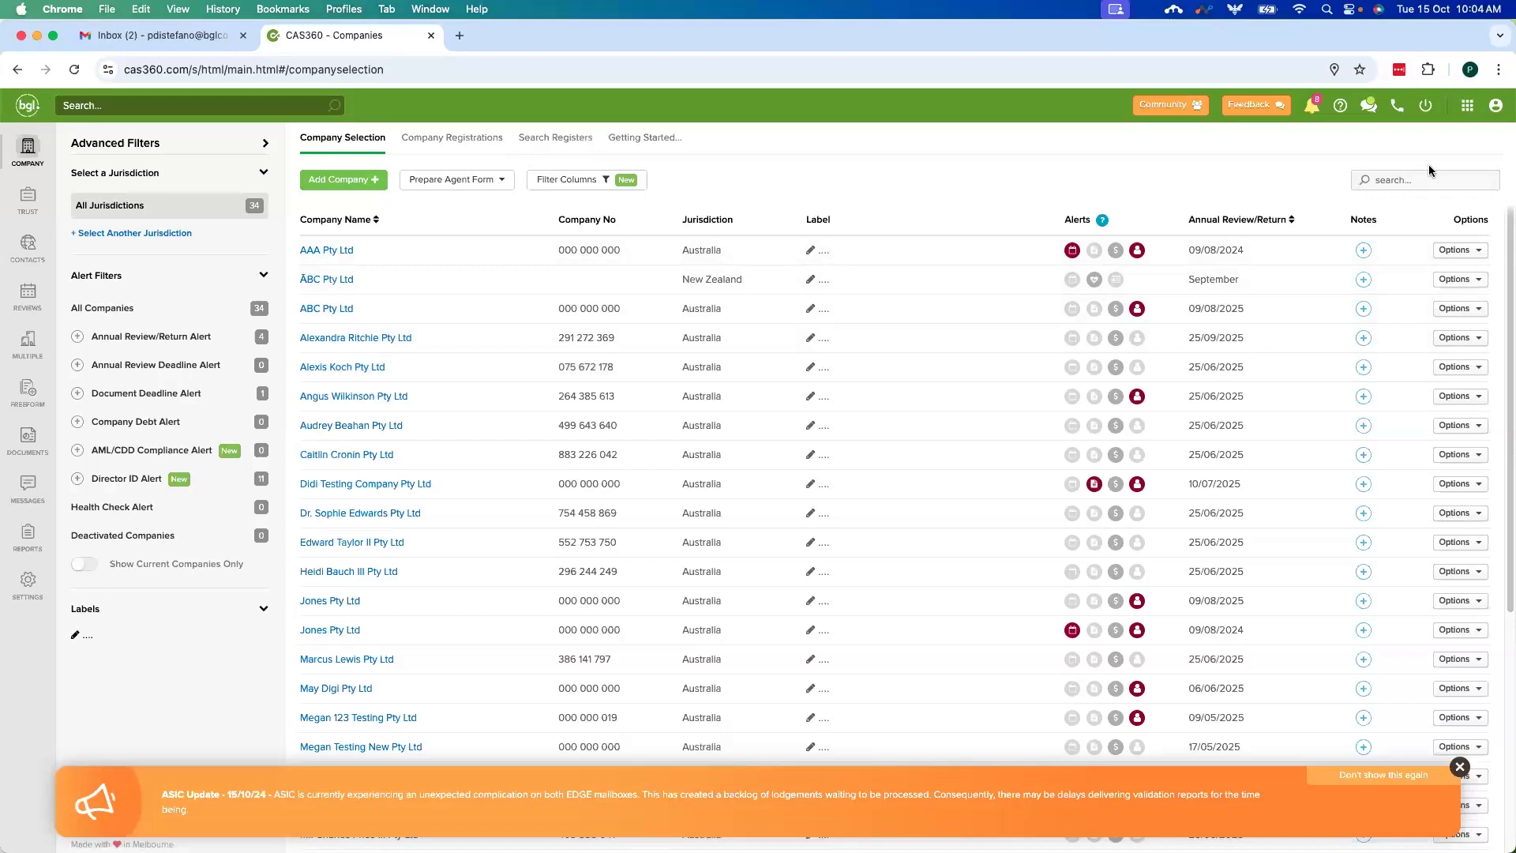
Step: Open the DocuSign Agreement Cloud provider under digital signing in BGL Integrations, start connecting it, and accept the prerequisites
{"action": "left_click", "coordinate": [1468, 113]}
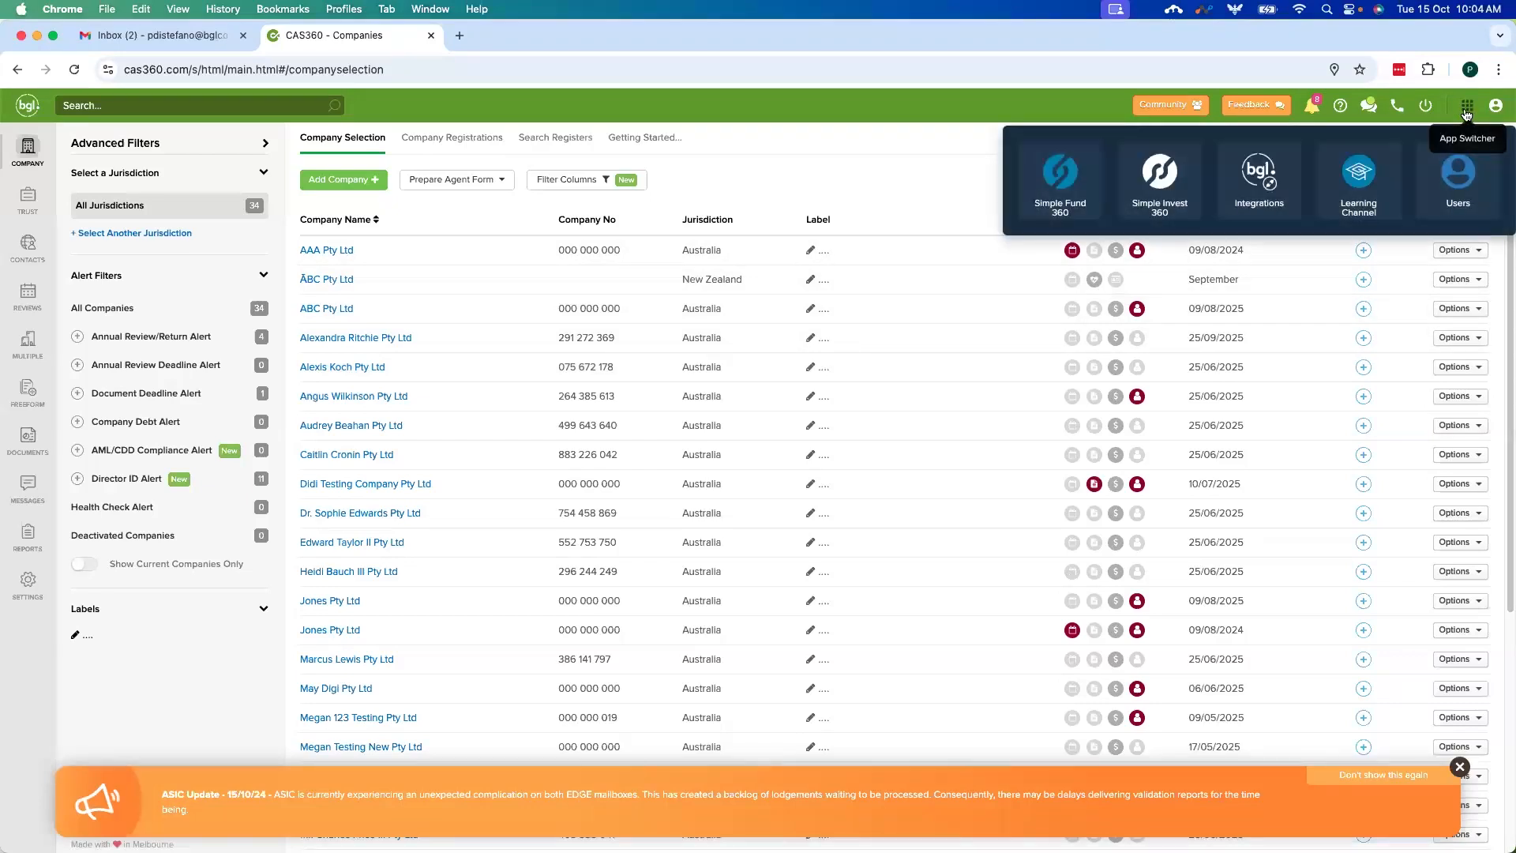
{"action": "left_click", "coordinate": [1275, 185]}
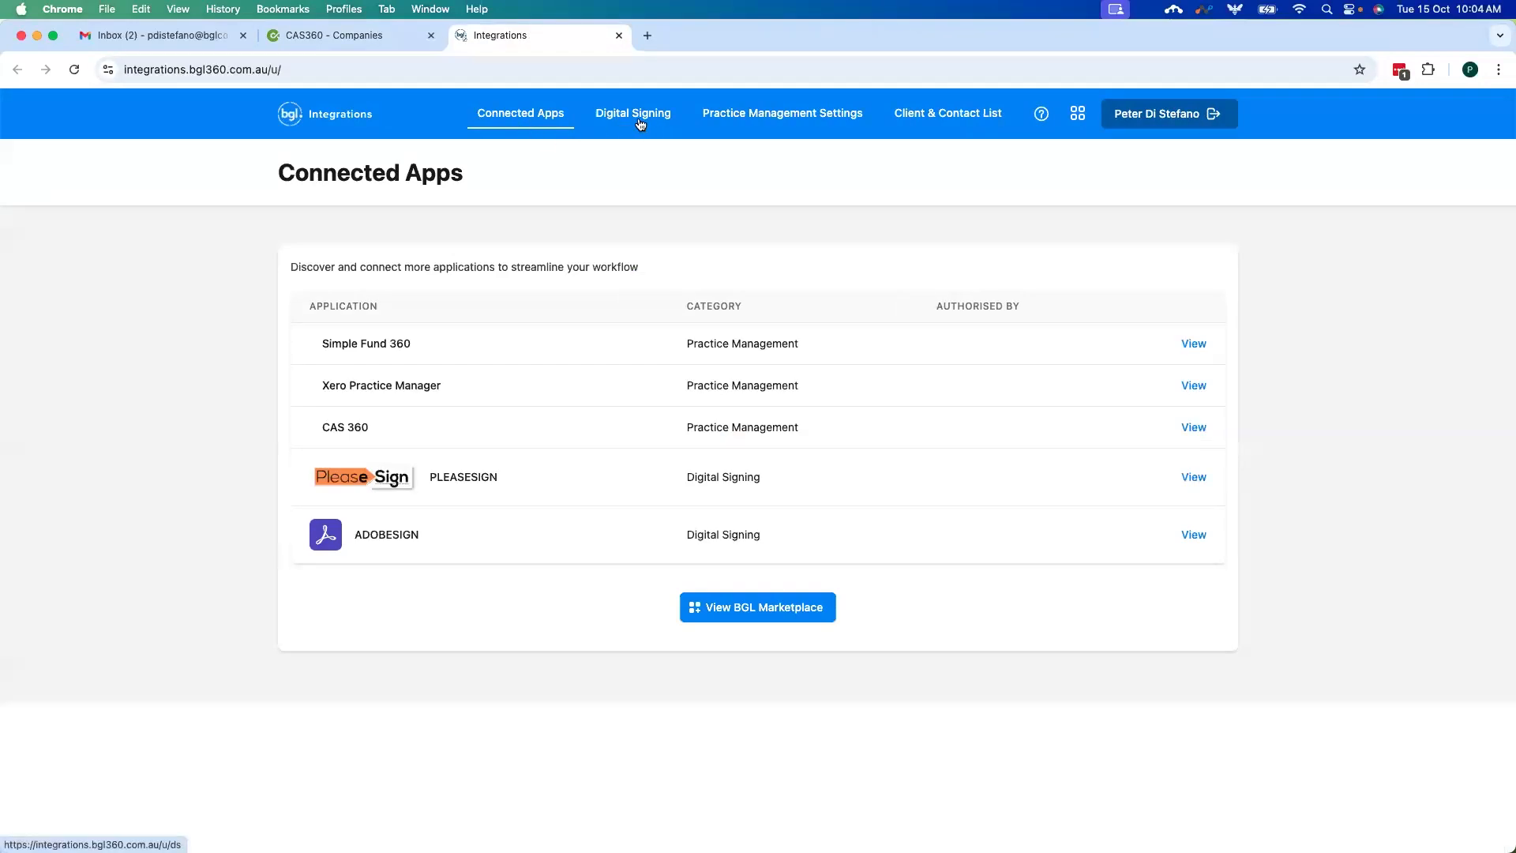
{"action": "left_click", "coordinate": [639, 124]}
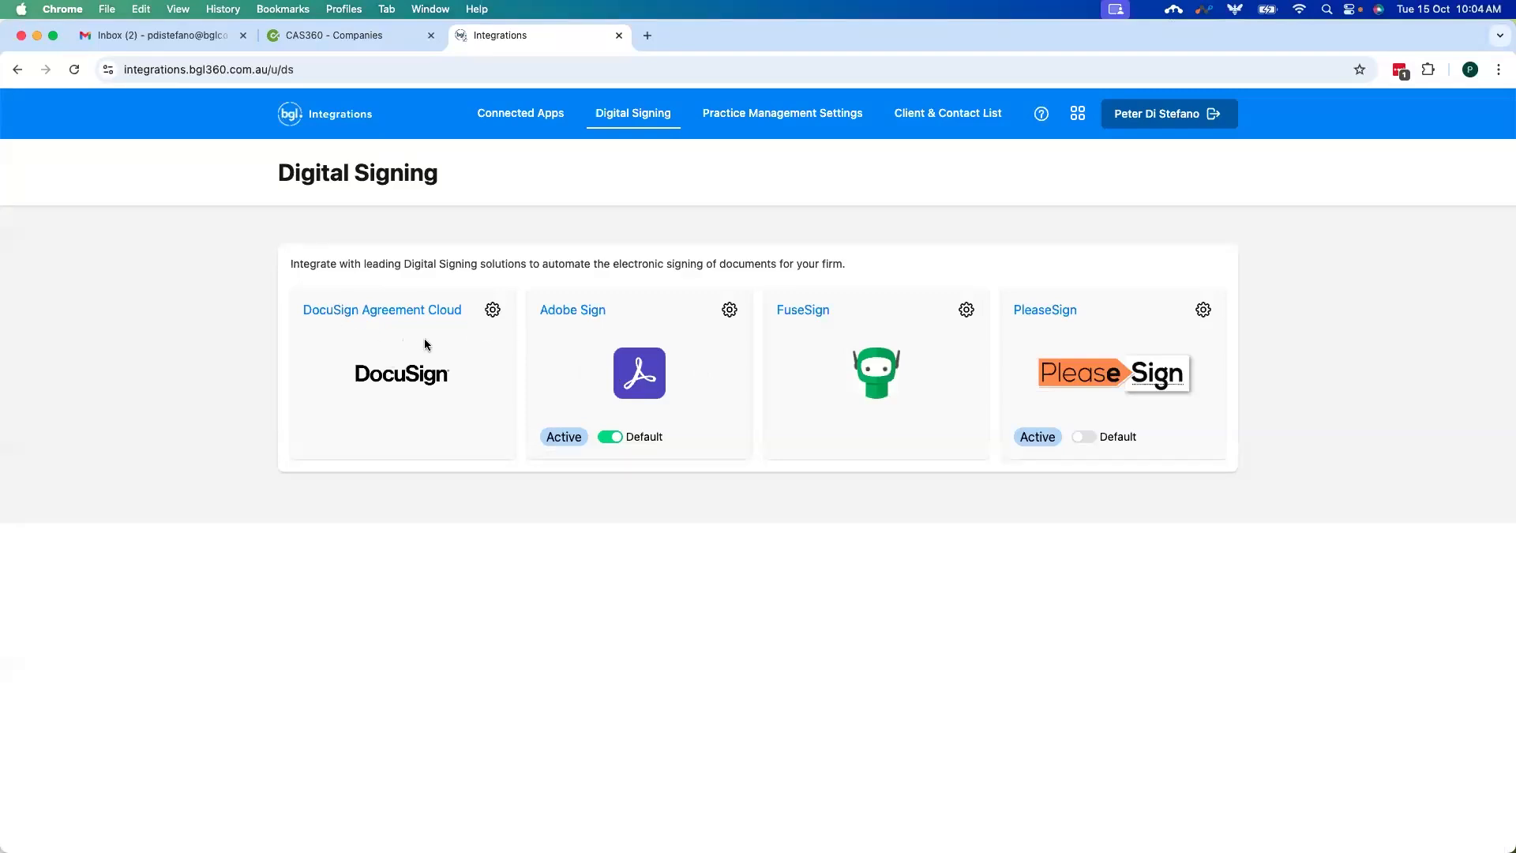
{"action": "left_click", "coordinate": [493, 314]}
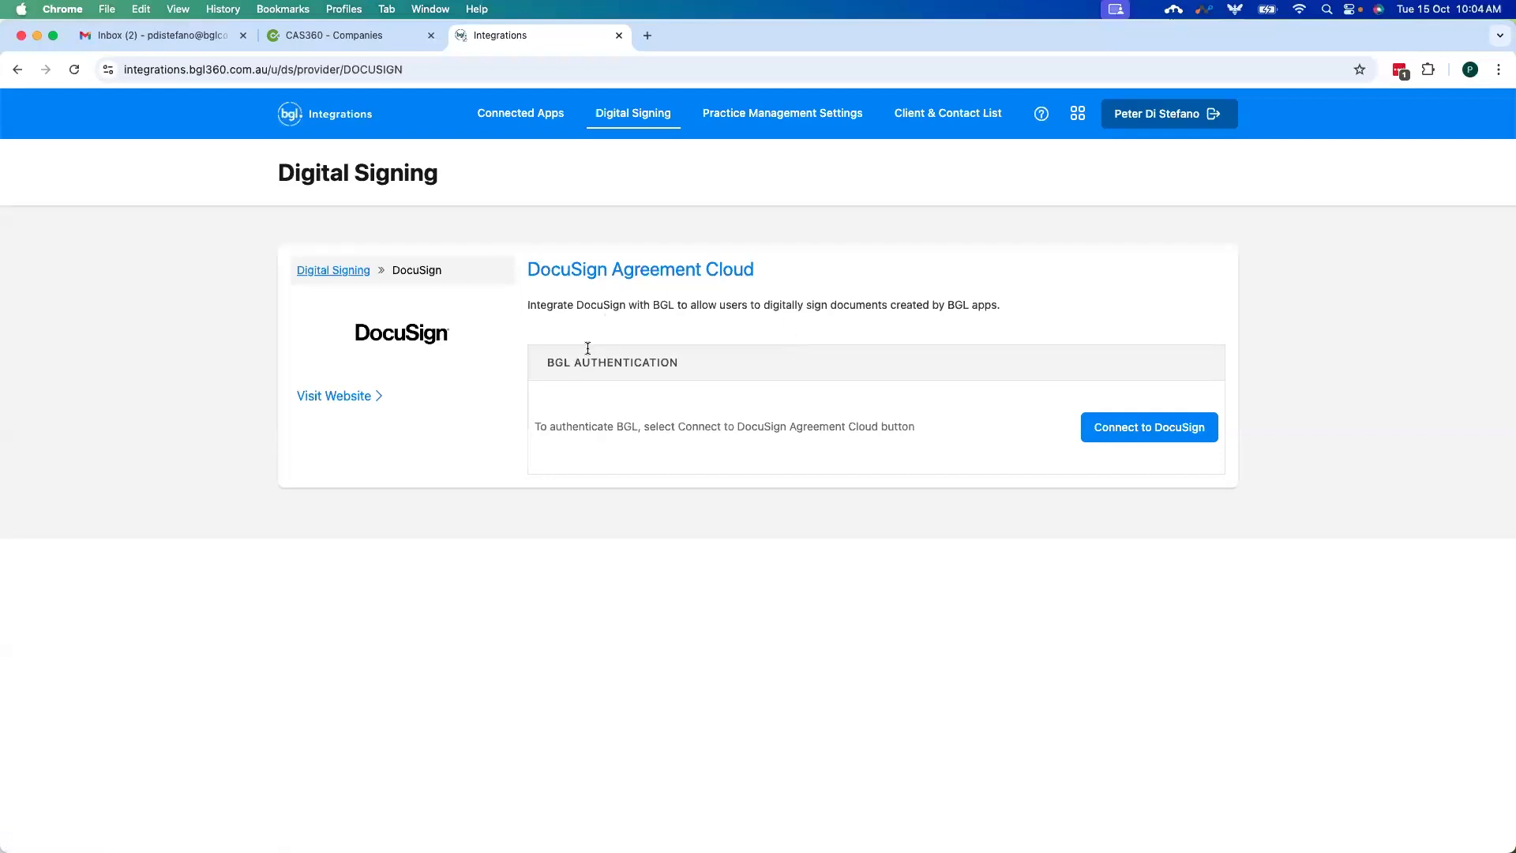
{"action": "left_click", "coordinate": [1150, 430]}
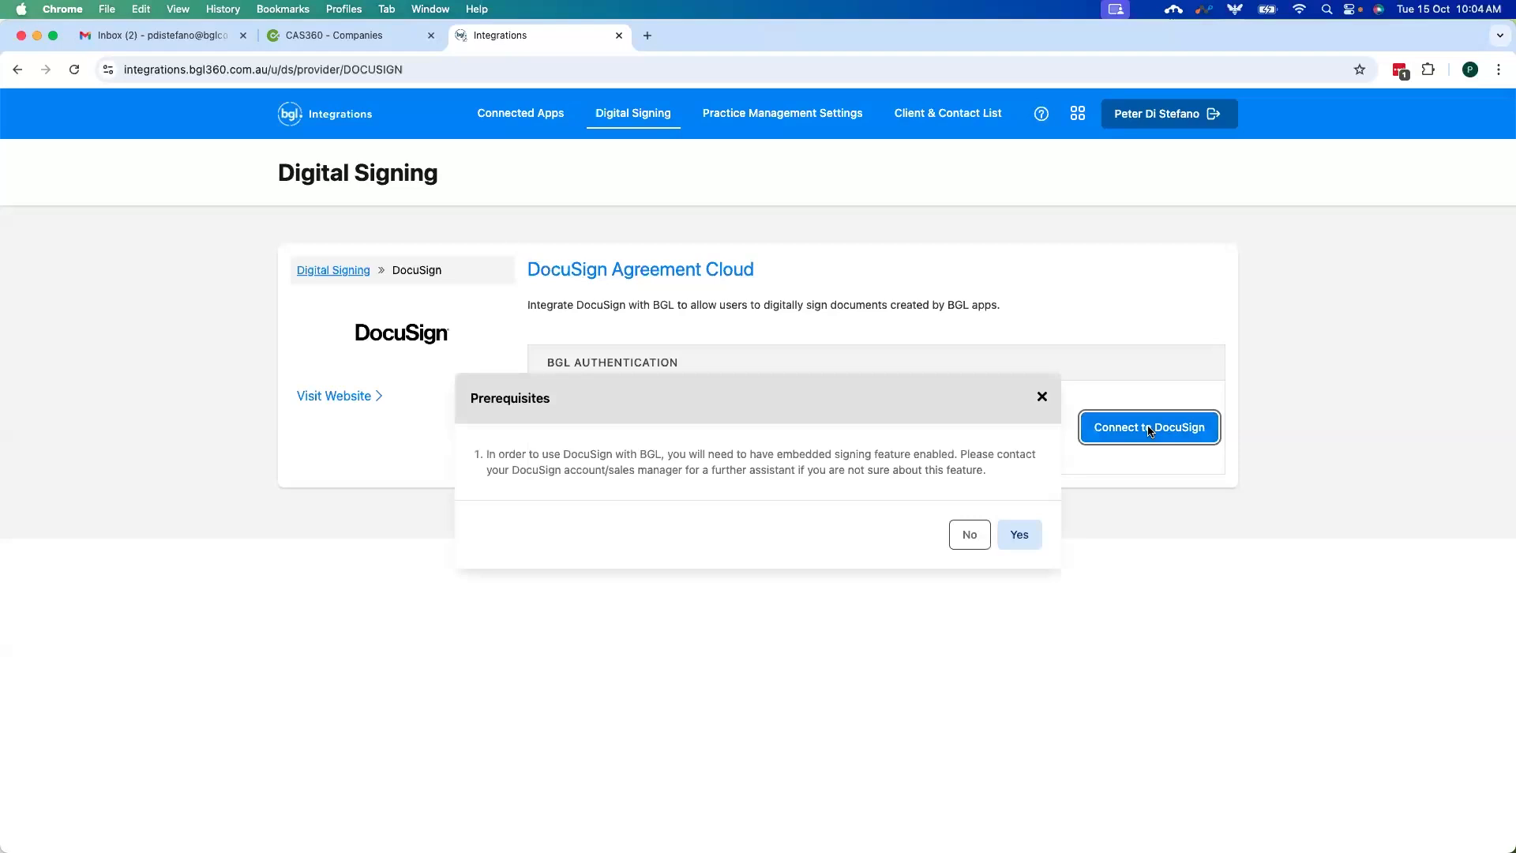
{"action": "left_click", "coordinate": [1020, 535]}
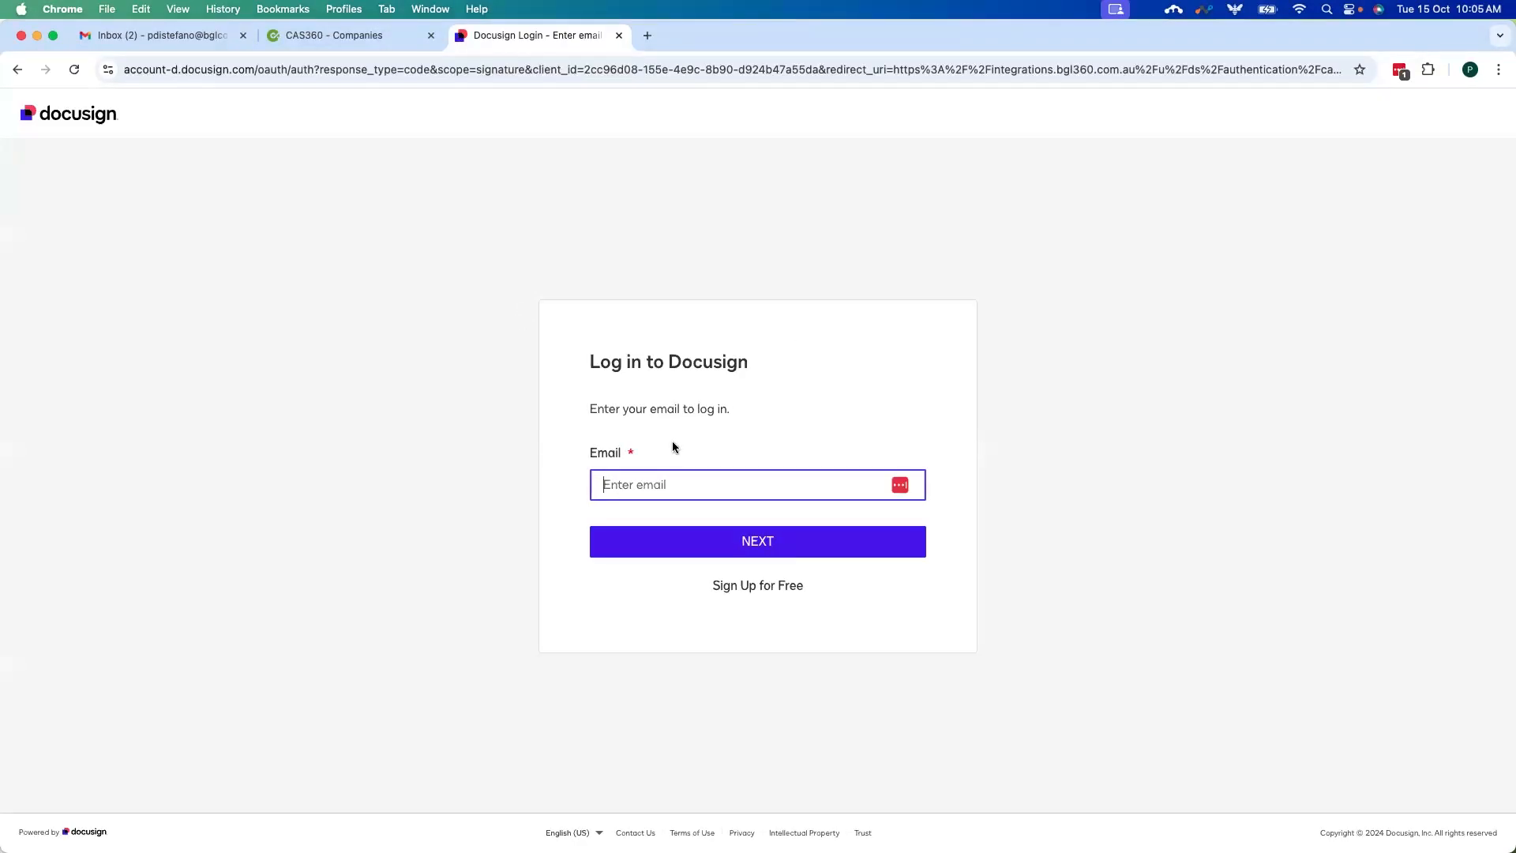
Step: Switch back to CAS 360, reopen BGL Integrations to review the available digital signing providers, and close it
{"action": "left_click", "coordinate": [407, 38]}
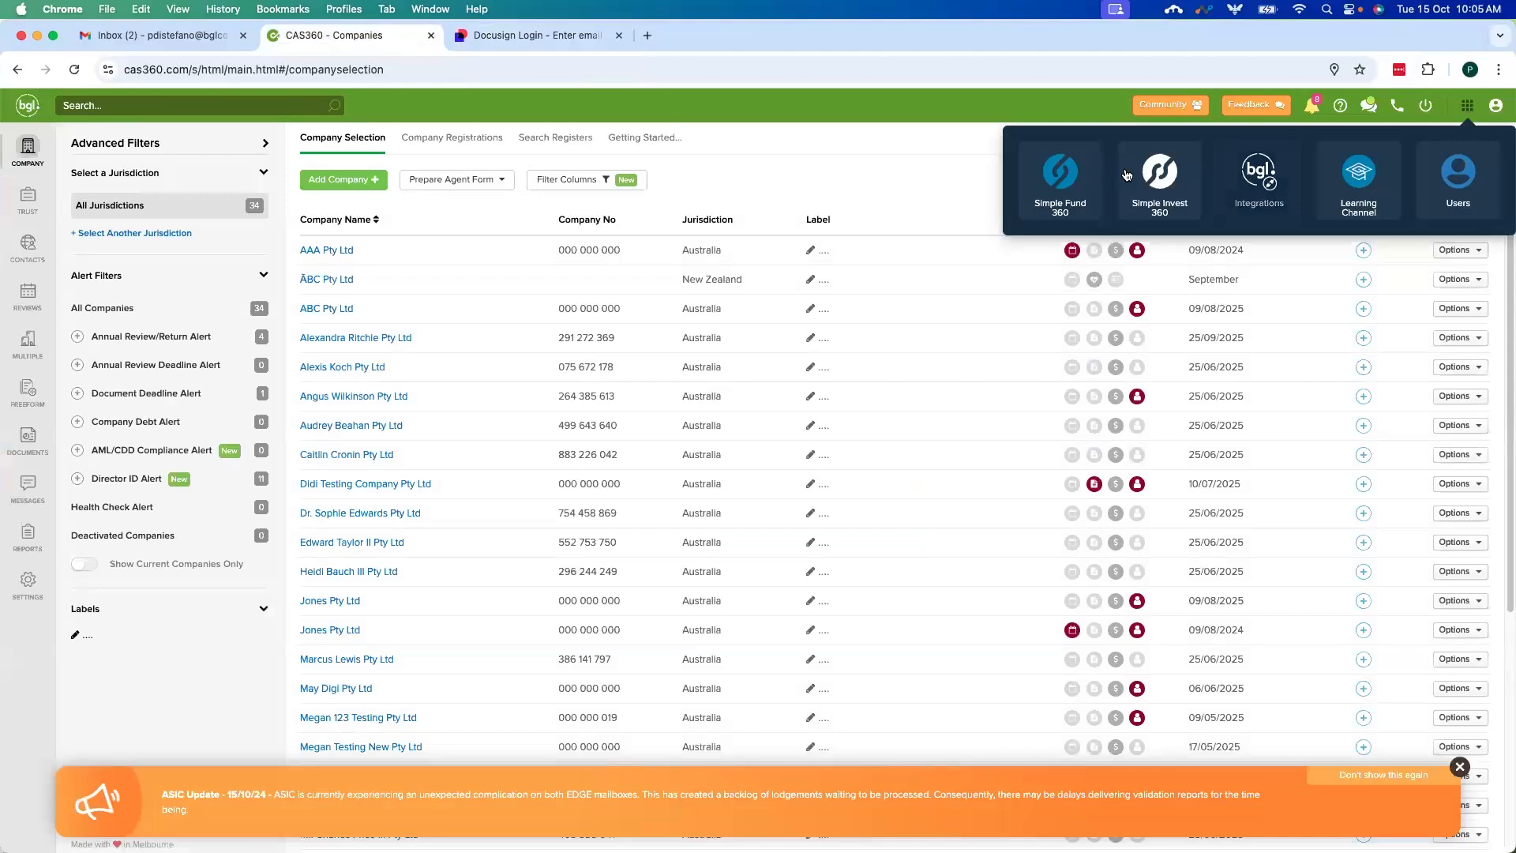
{"action": "left_click", "coordinate": [1259, 175]}
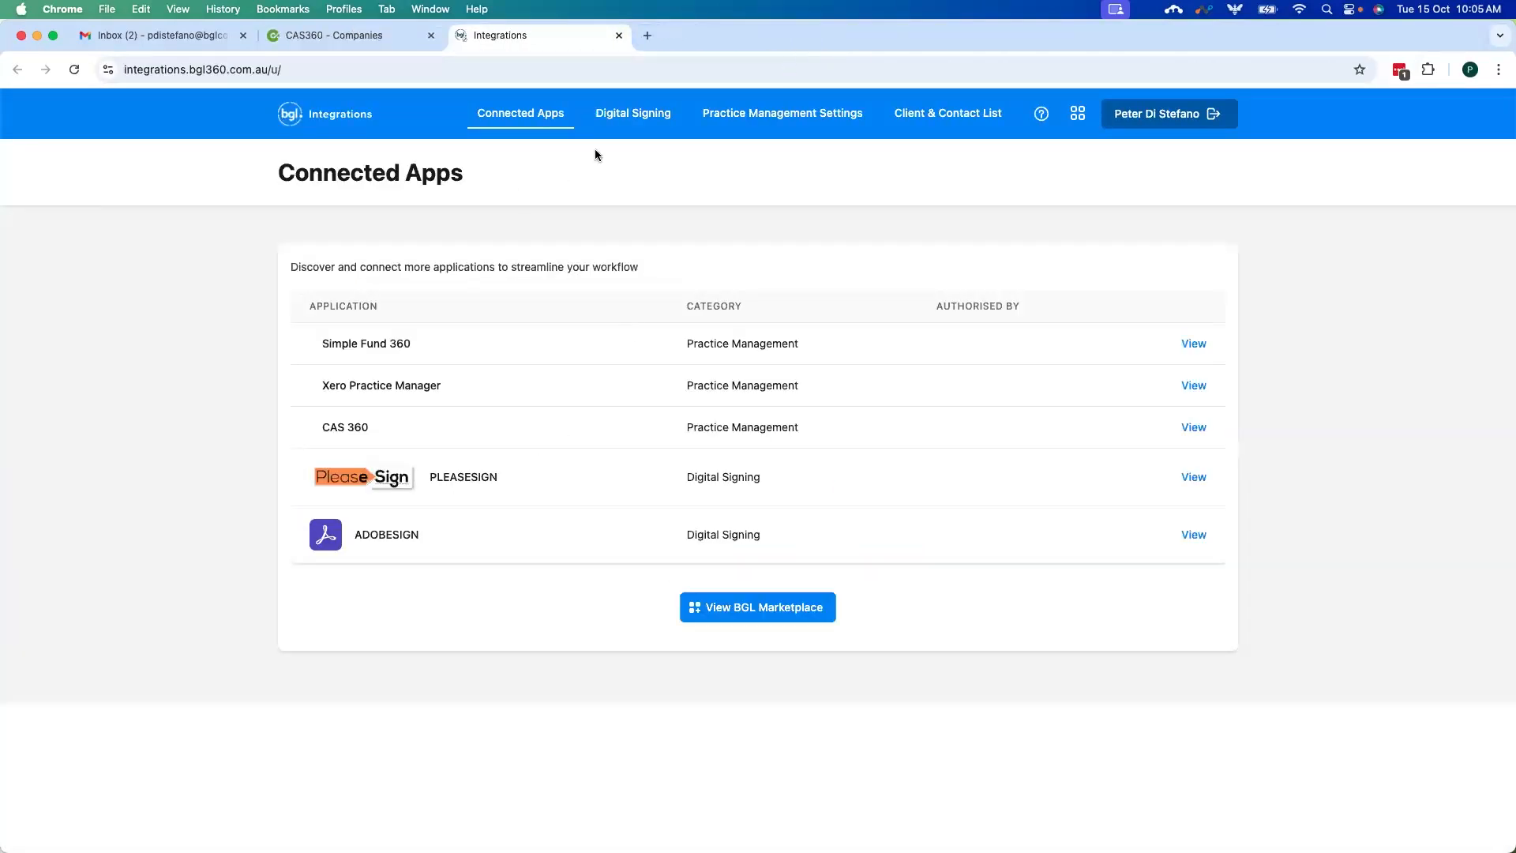
{"action": "left_click", "coordinate": [632, 114]}
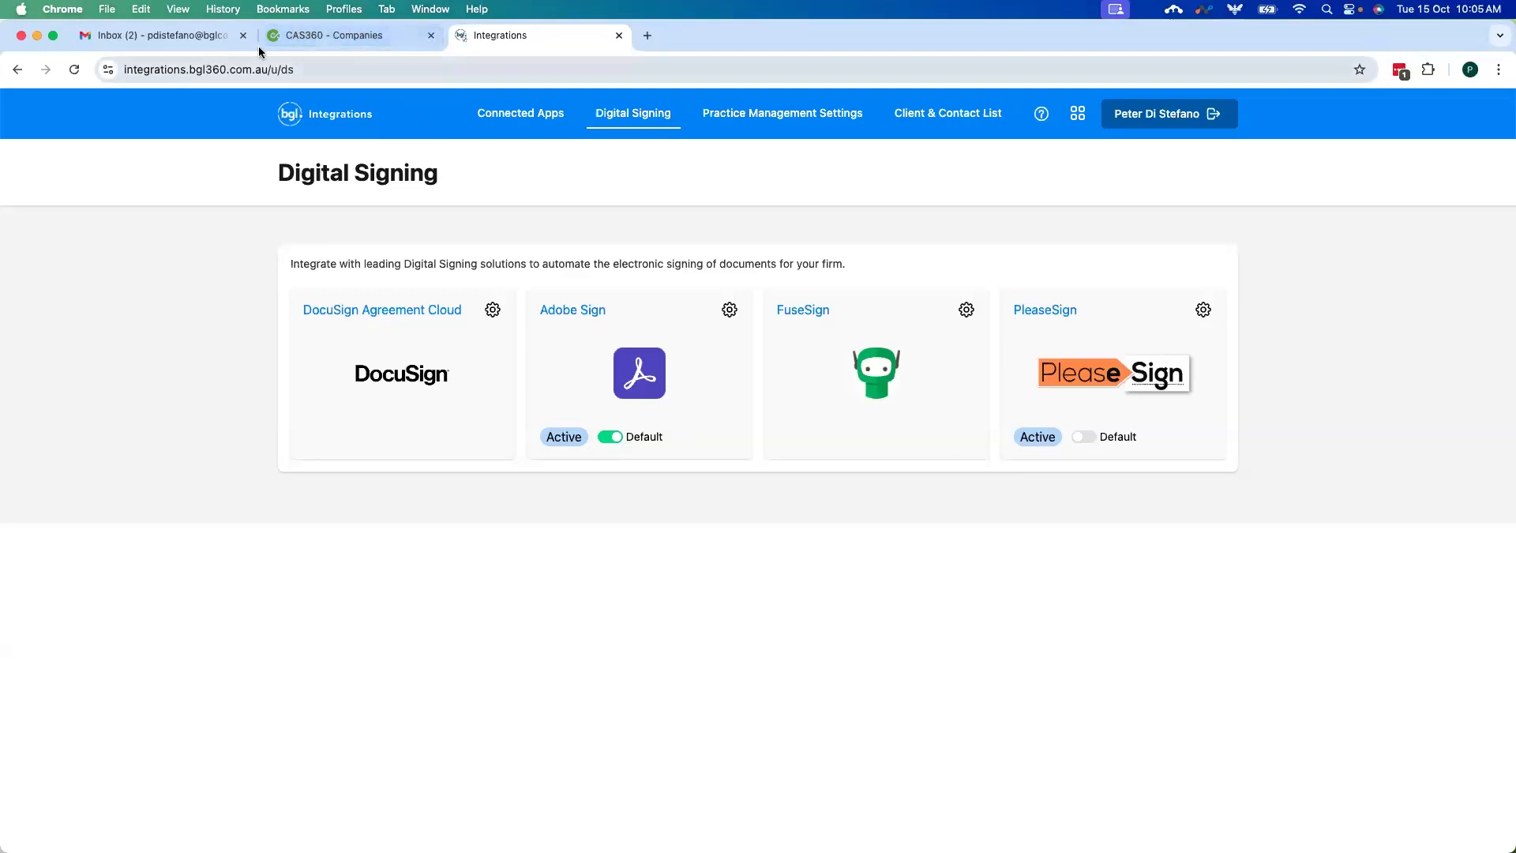
{"action": "left_click", "coordinate": [309, 43]}
{"action": "left_click", "coordinate": [618, 35]}
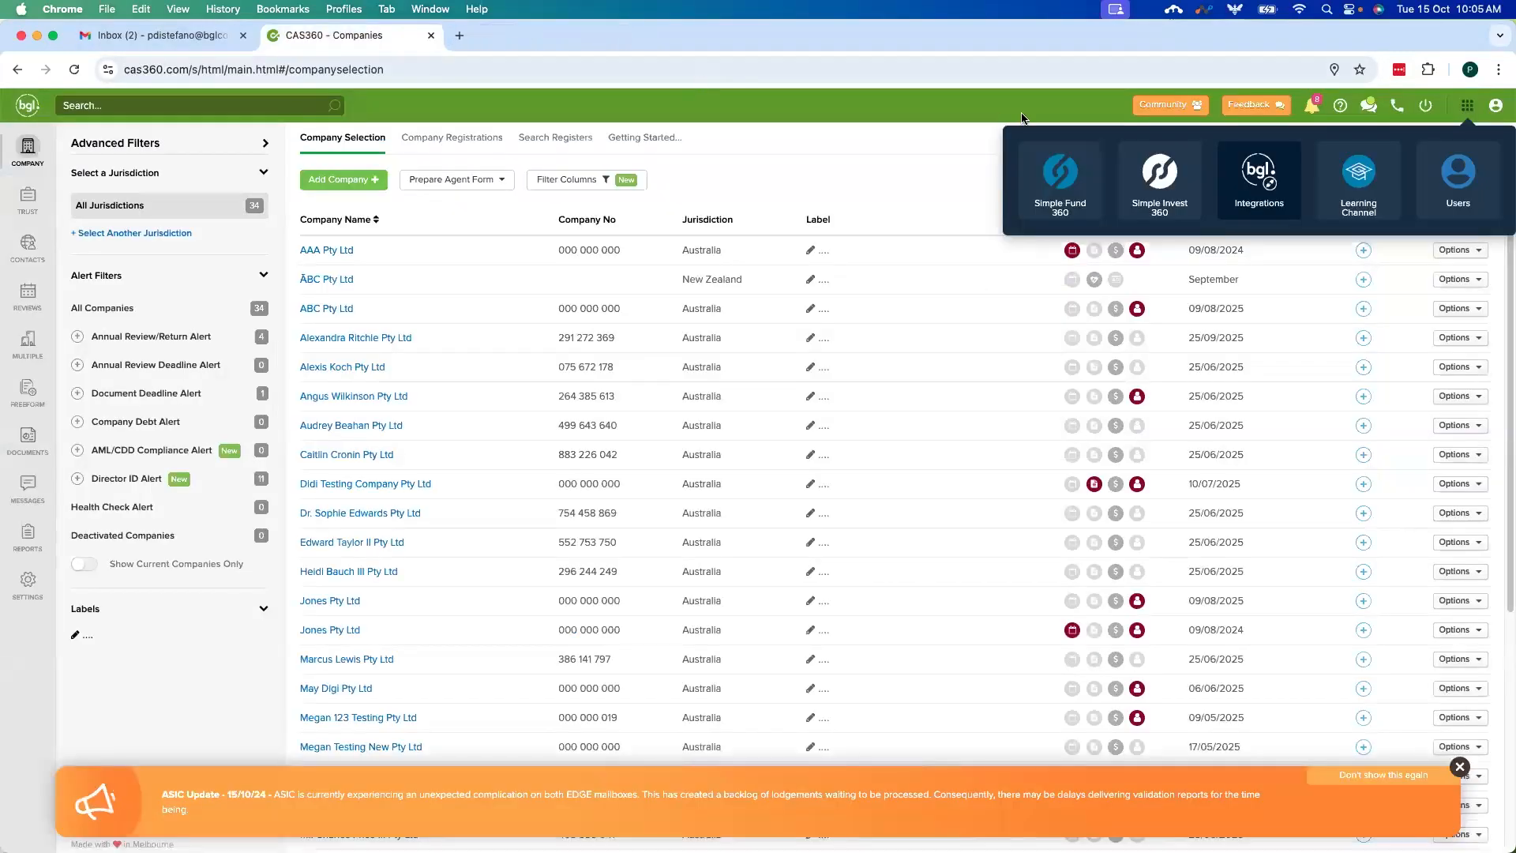
{"action": "left_click", "coordinate": [1465, 107]}
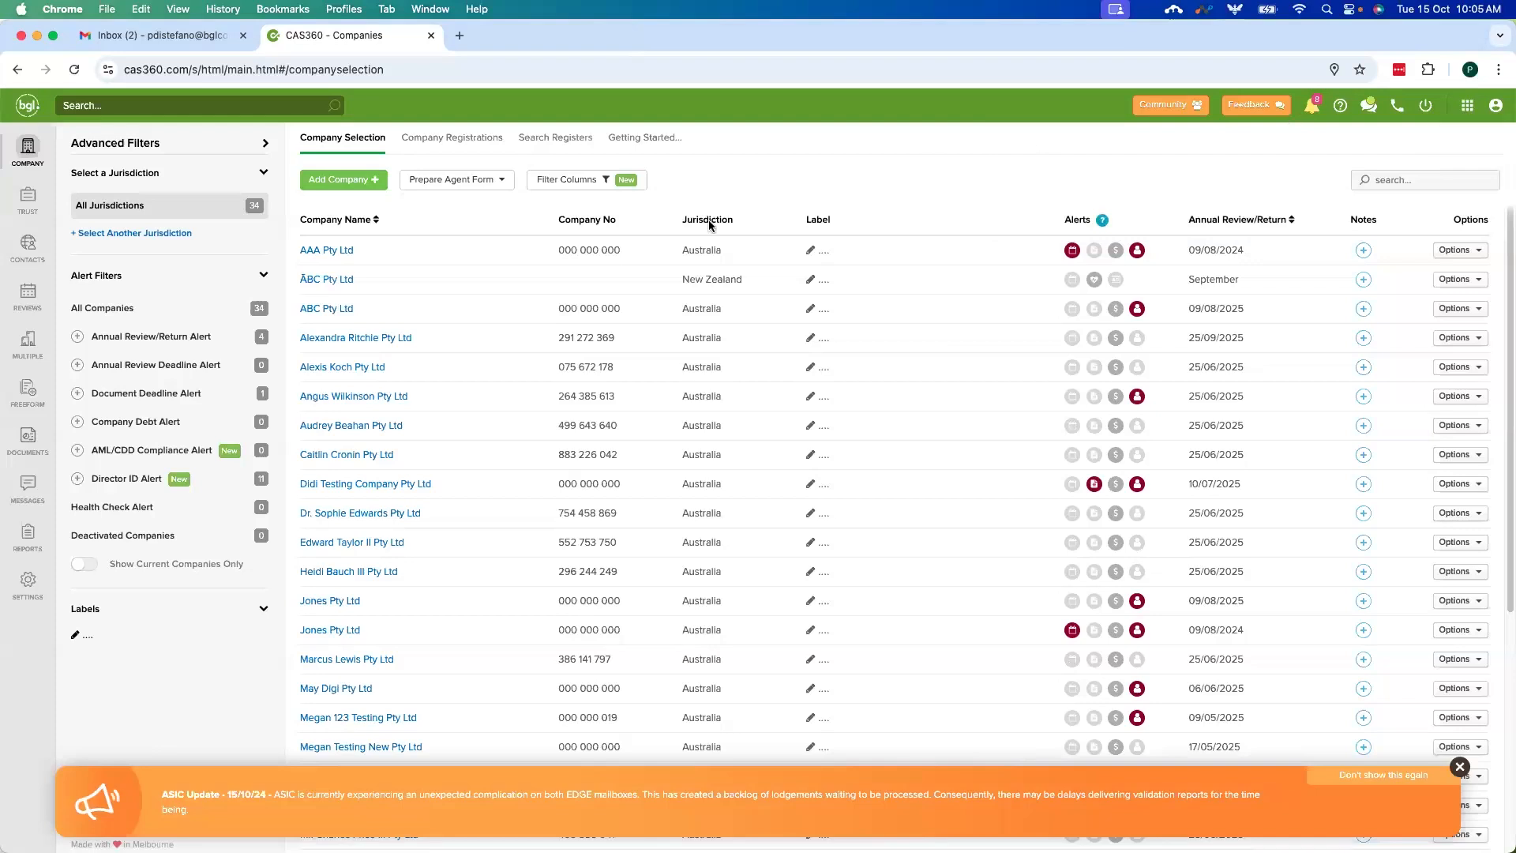
Step: Open AAA Pty Ltd's shareholders and exclude the 14/10/2024 share allotment from document production
{"action": "left_click", "coordinate": [322, 252]}
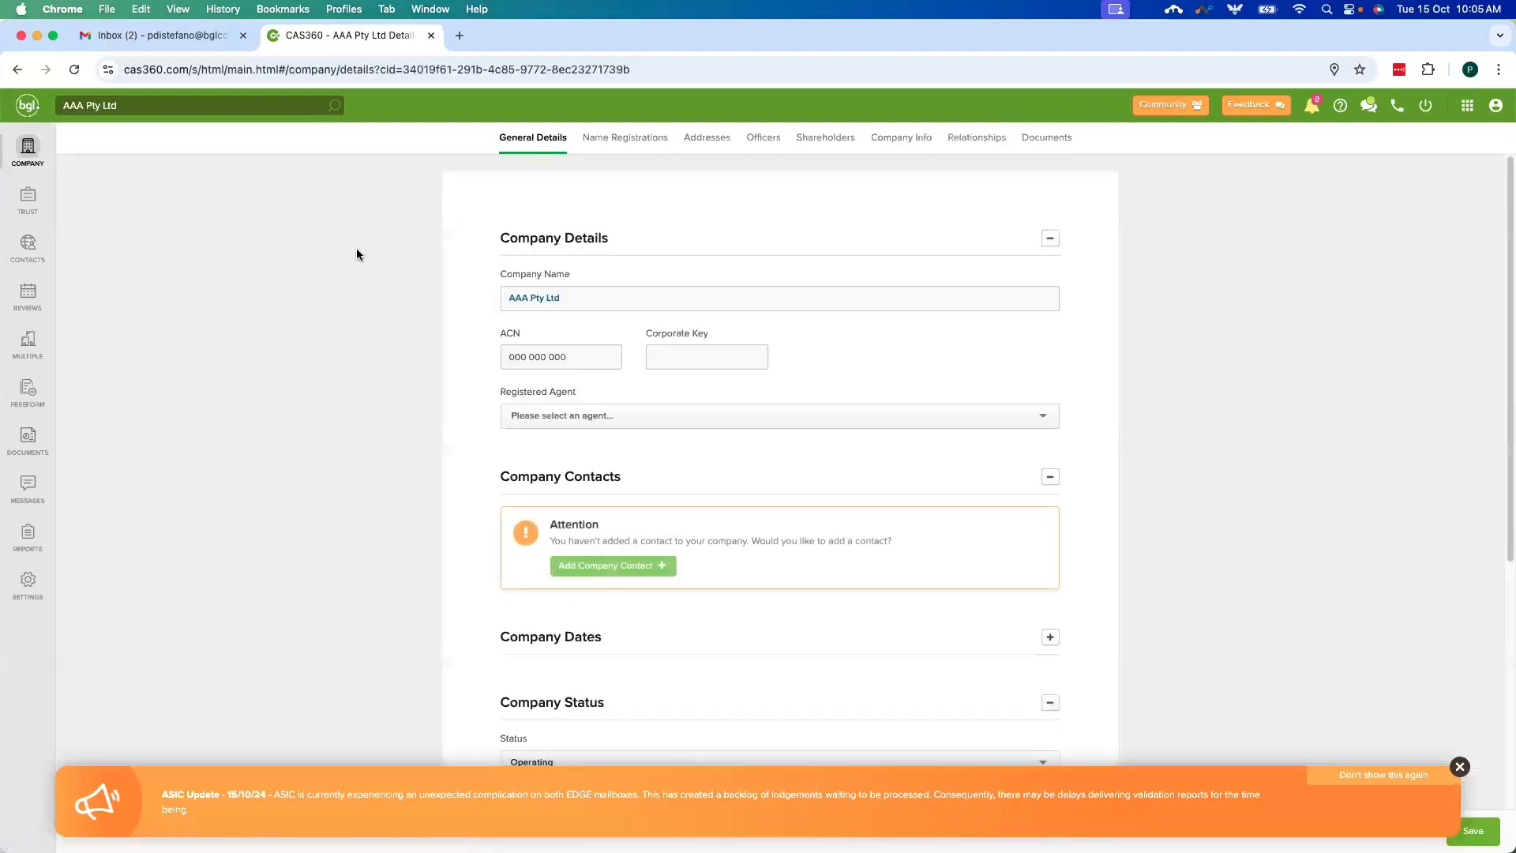
{"action": "left_click", "coordinate": [1460, 767]}
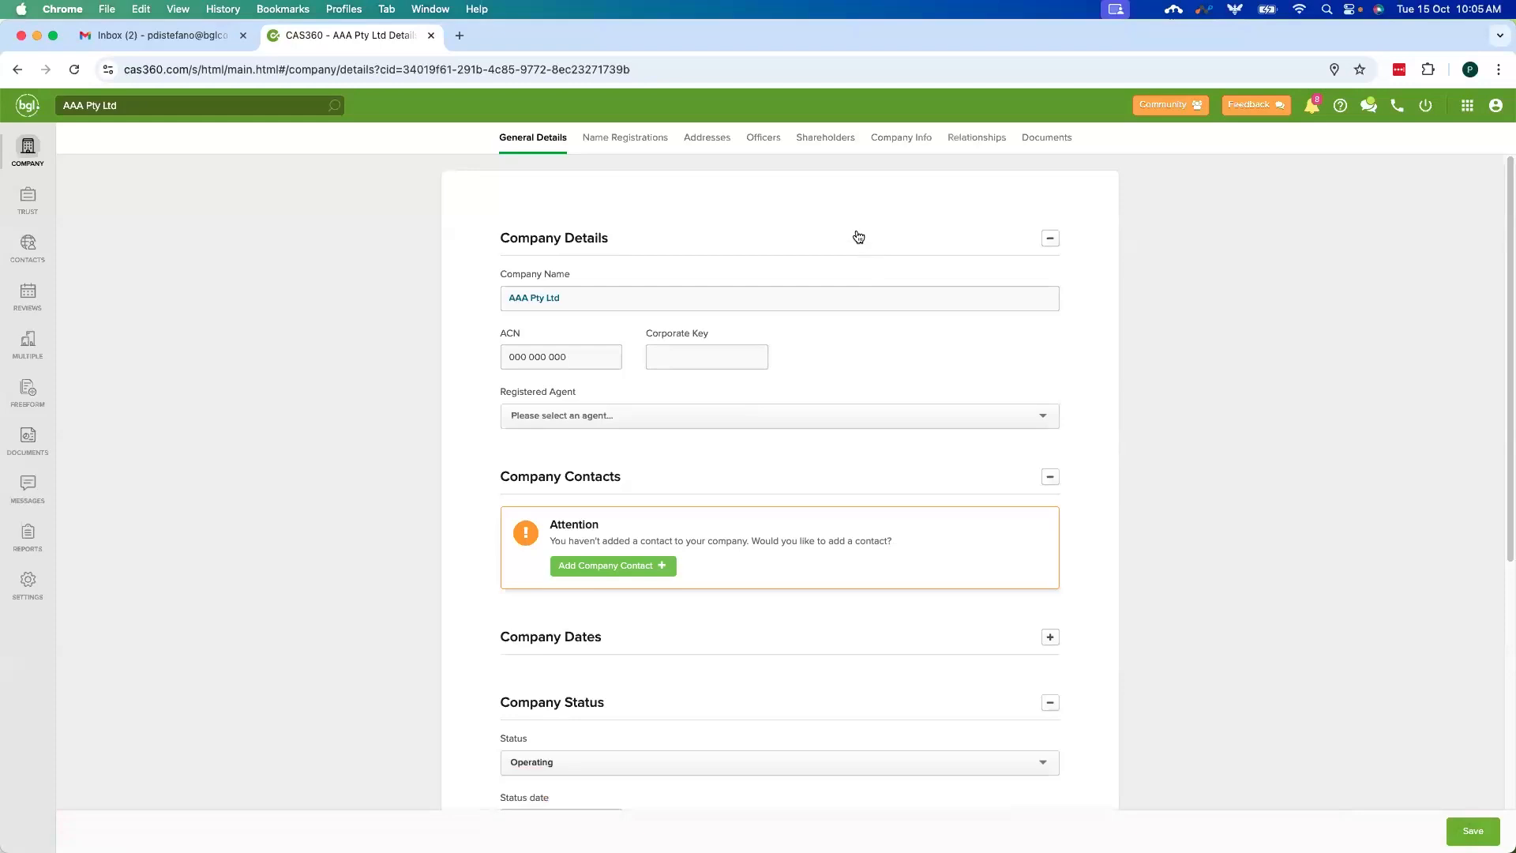
{"action": "left_click", "coordinate": [819, 147]}
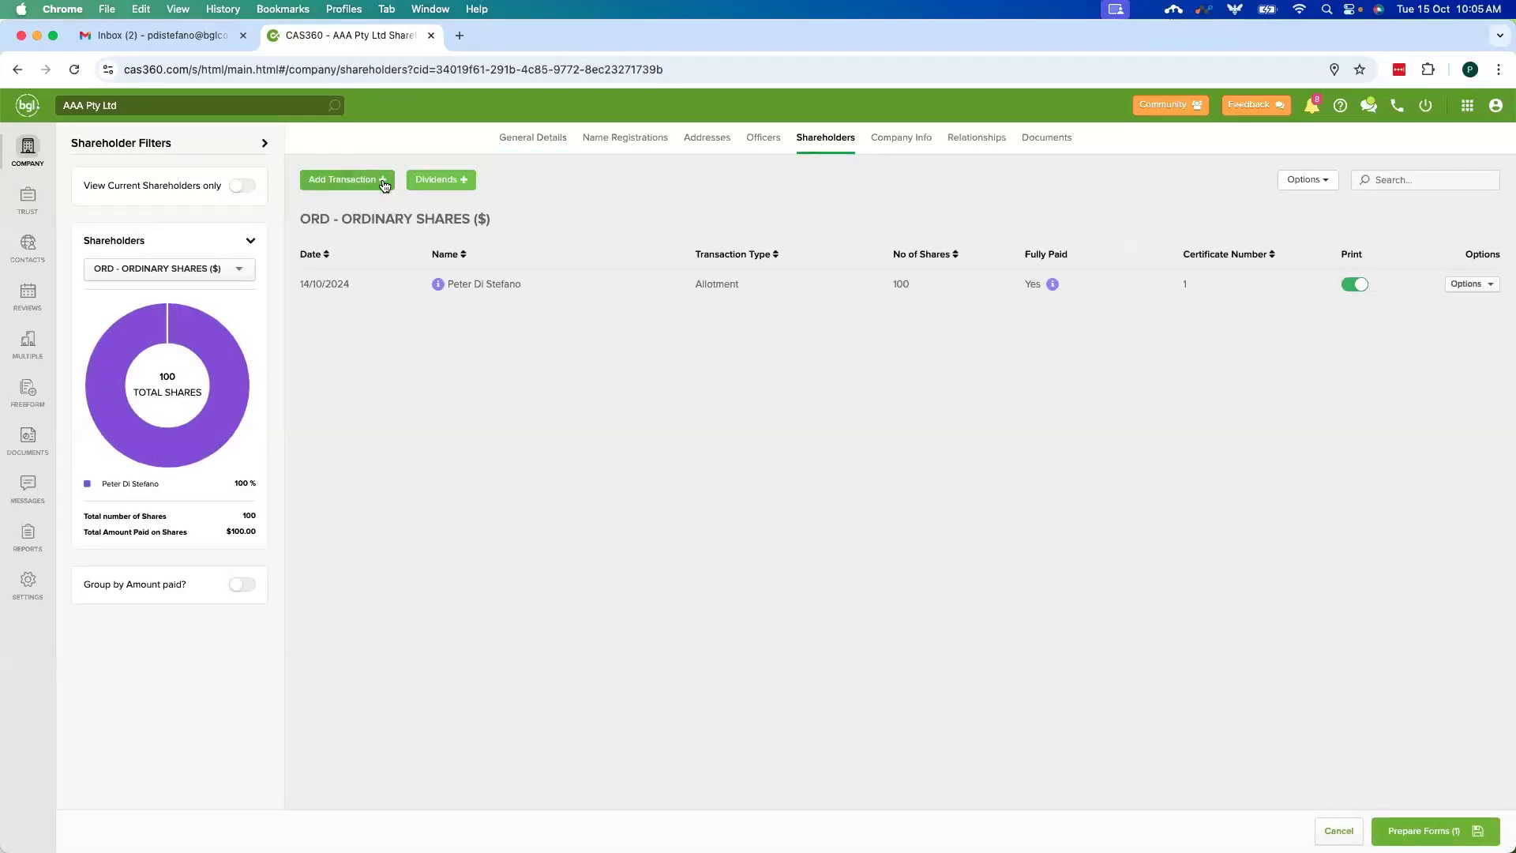
{"action": "left_click", "coordinate": [1356, 284]}
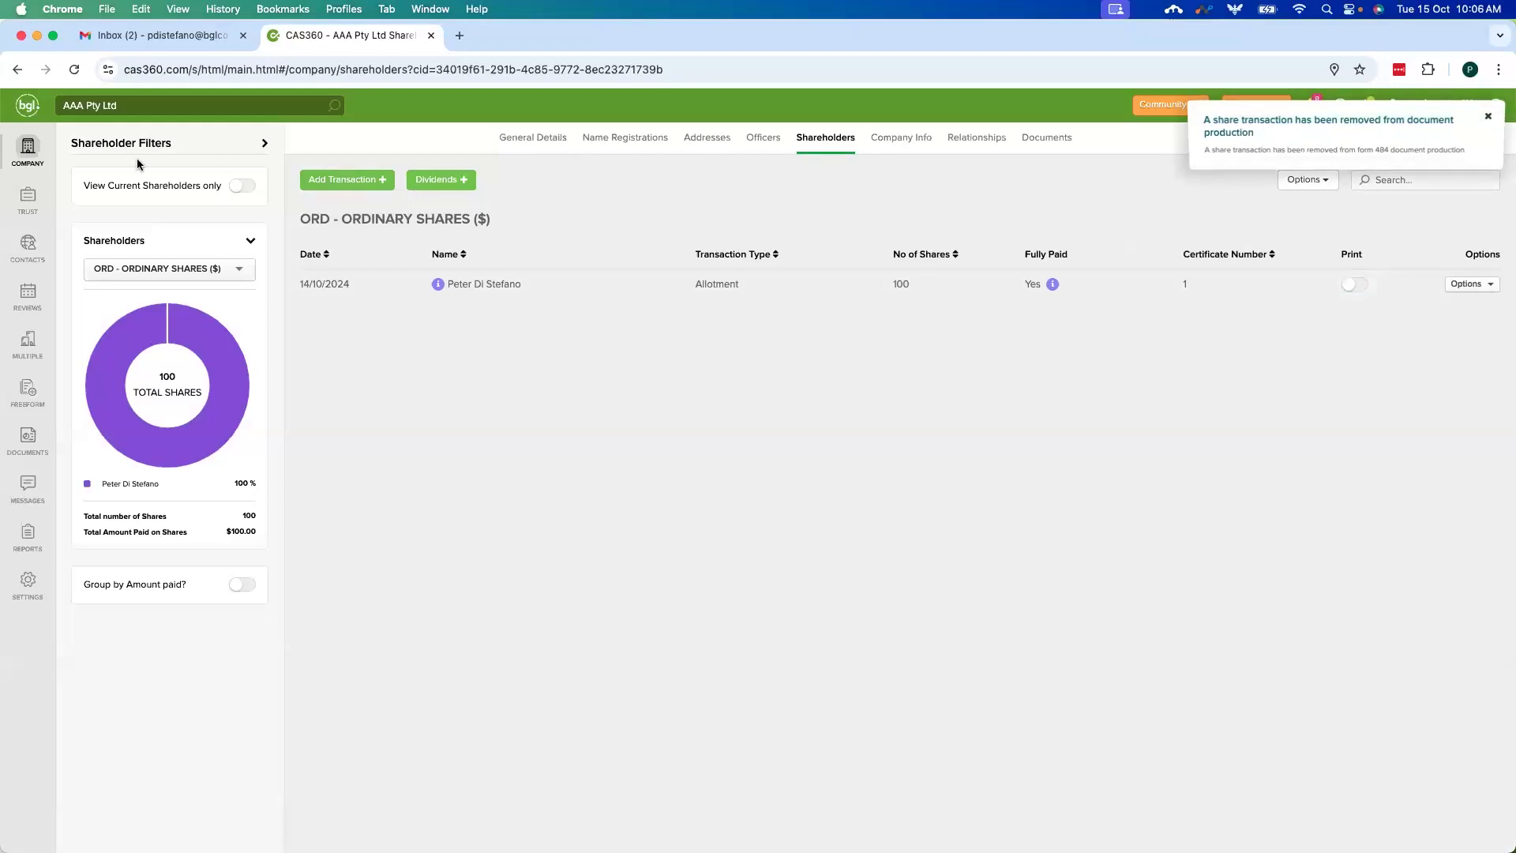
Step: Start a new allotment transaction and select the existing shareholder as the allottee
{"action": "left_click", "coordinate": [328, 180]}
{"action": "left_click", "coordinate": [352, 210]}
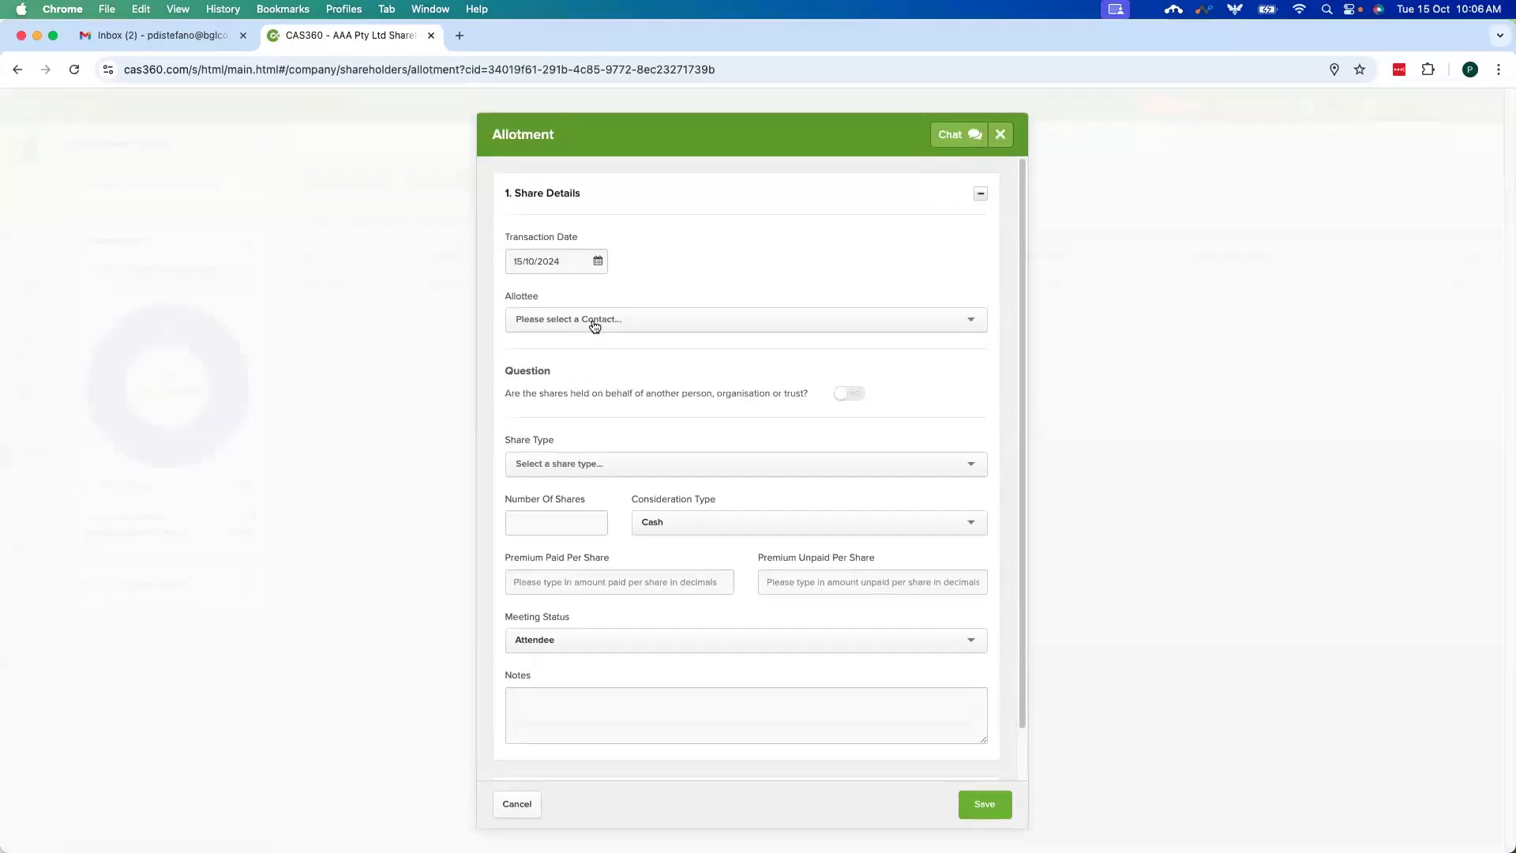
{"action": "left_click", "coordinate": [603, 321]}
{"action": "type", "text": "pete"}
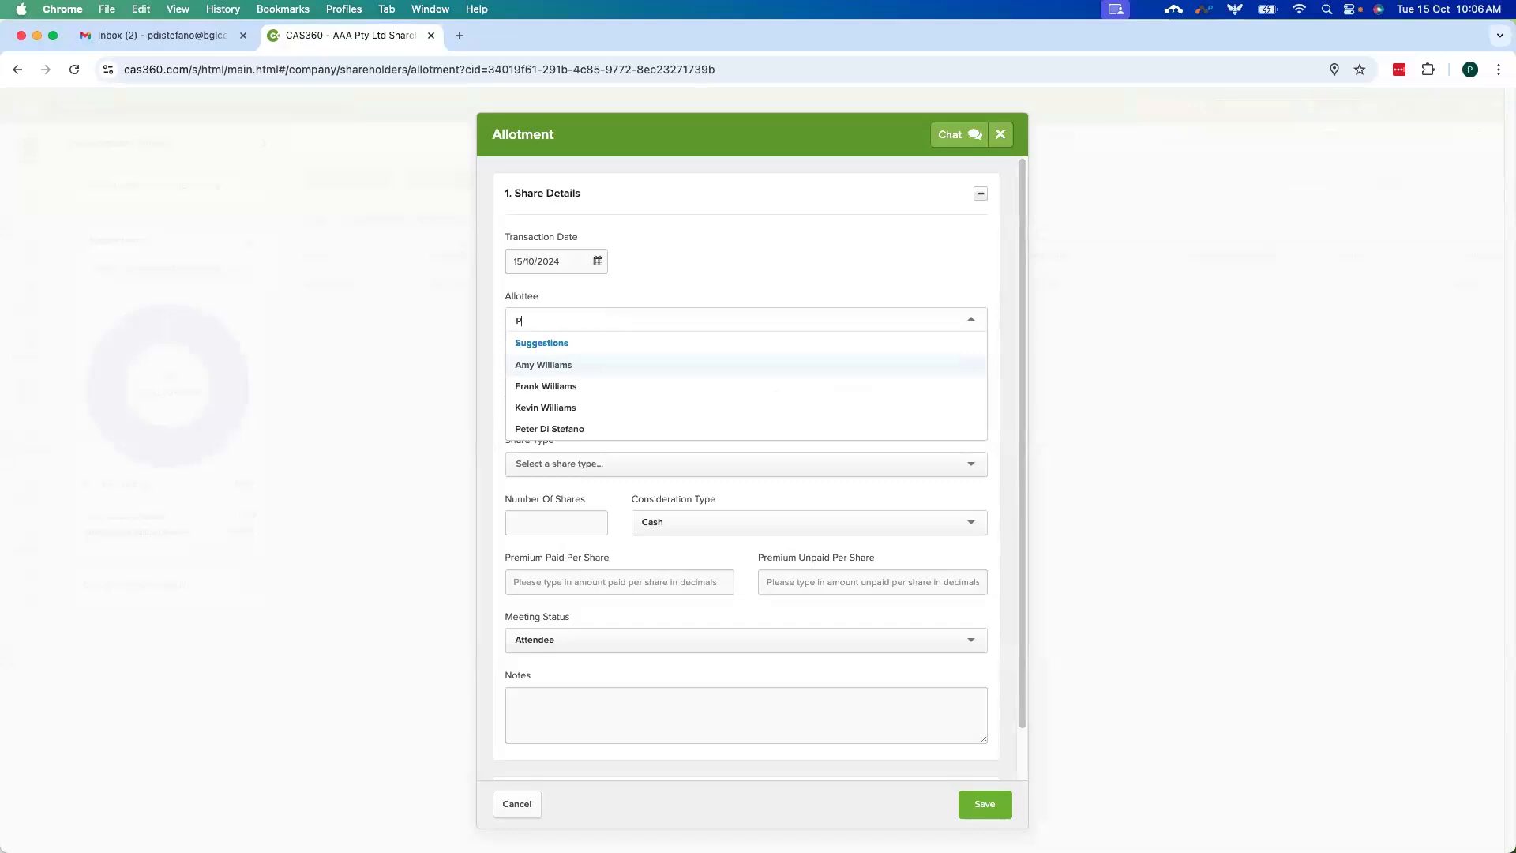
{"action": "left_click", "coordinate": [575, 364]}
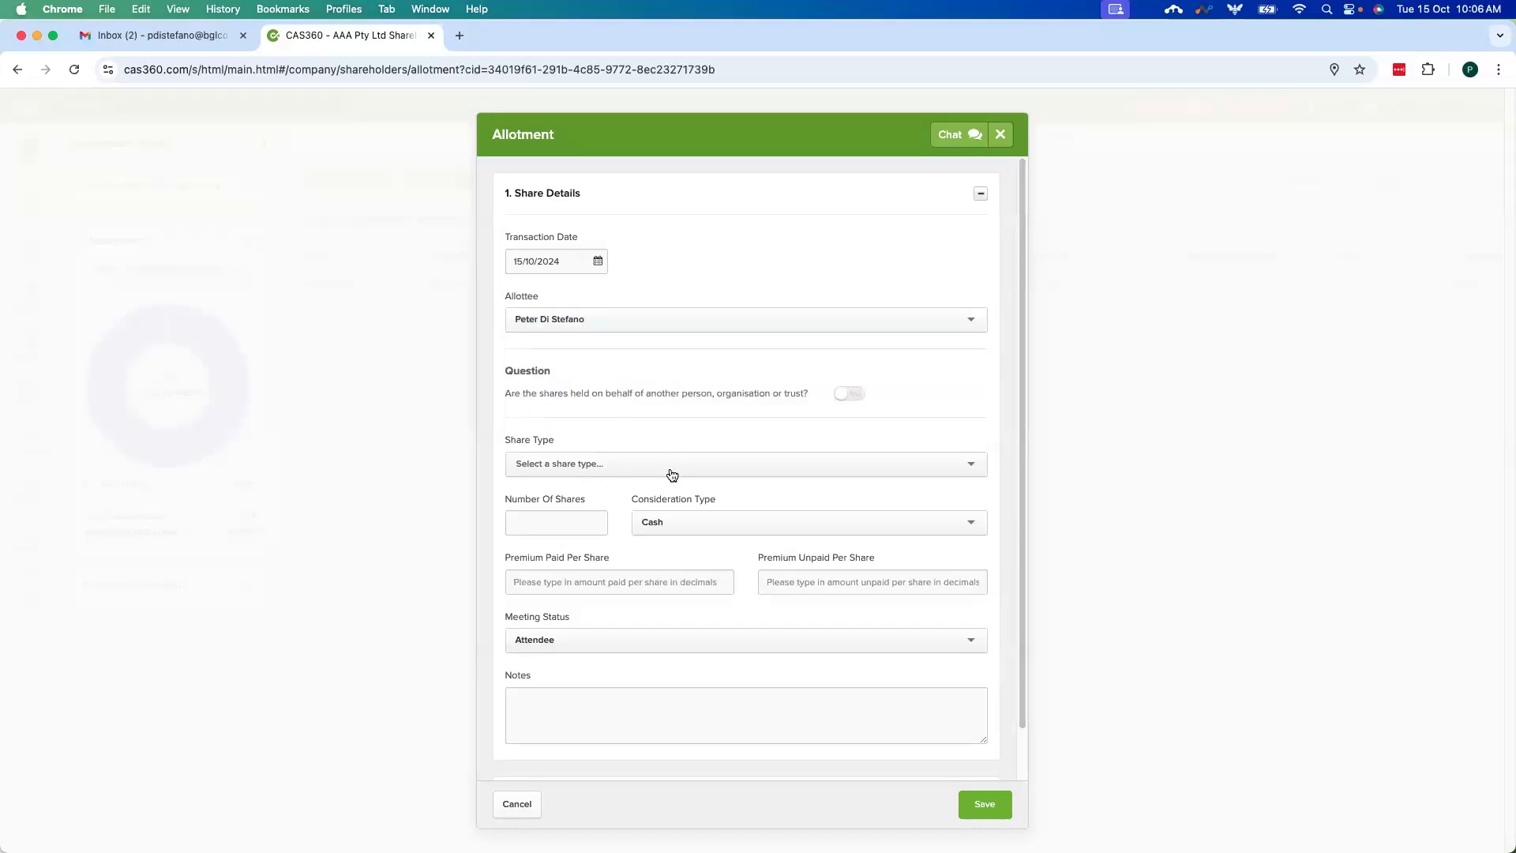
Step: Set the allotment to 50 shares of type ORD, ORDINARY SHARES, $1 Fully Paid, and save the transaction
{"action": "left_click", "coordinate": [670, 465]}
{"action": "left_click", "coordinate": [593, 508]}
{"action": "left_click", "coordinate": [565, 520]}
{"action": "type", "text": "50"}
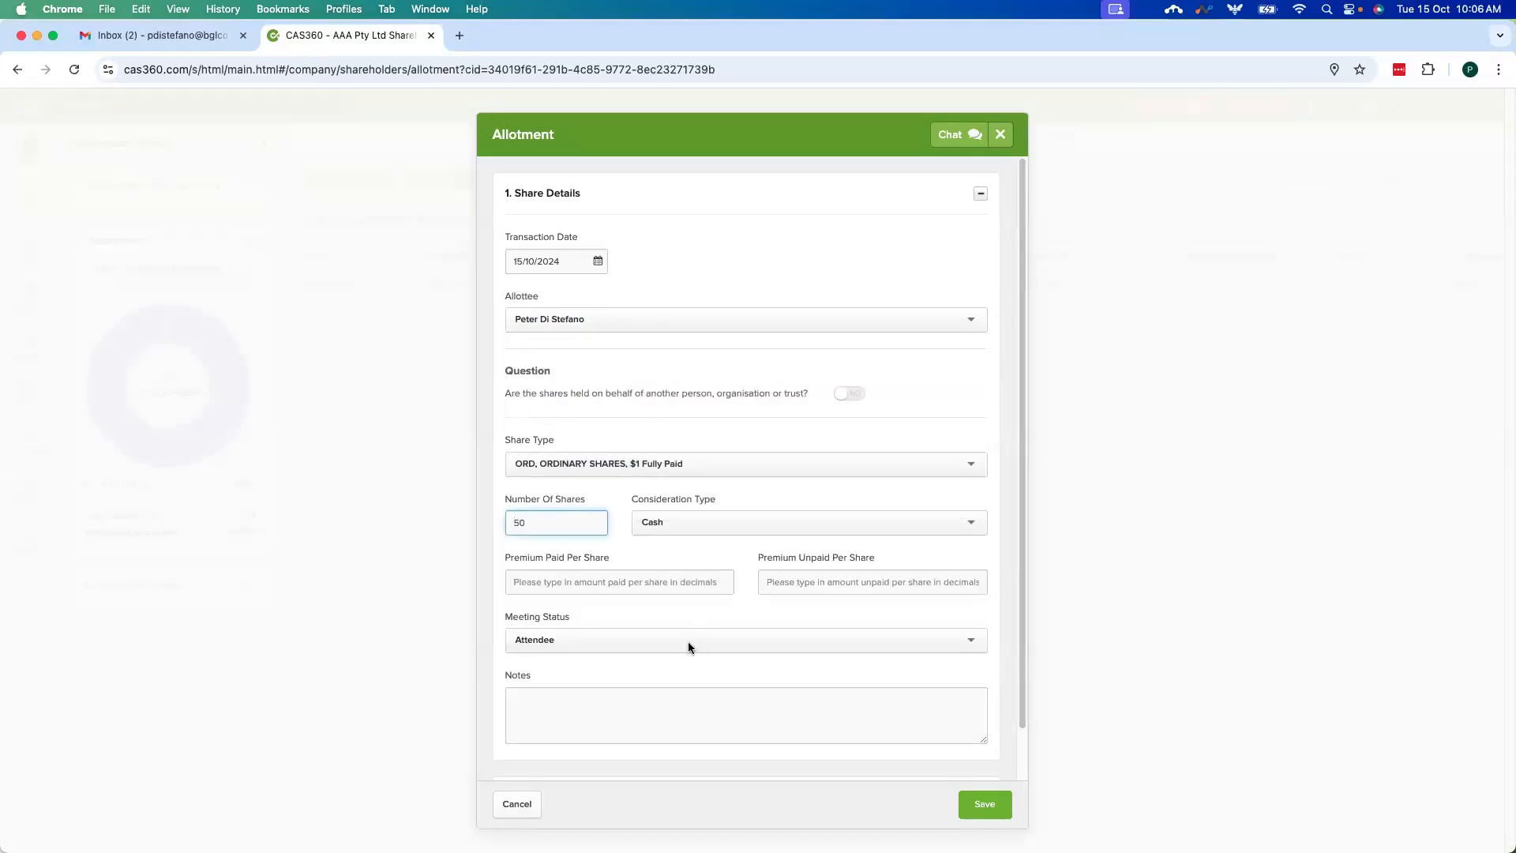
{"action": "scroll", "coordinate": [690, 643], "scroll_direction": "down", "scroll_amount": 2}
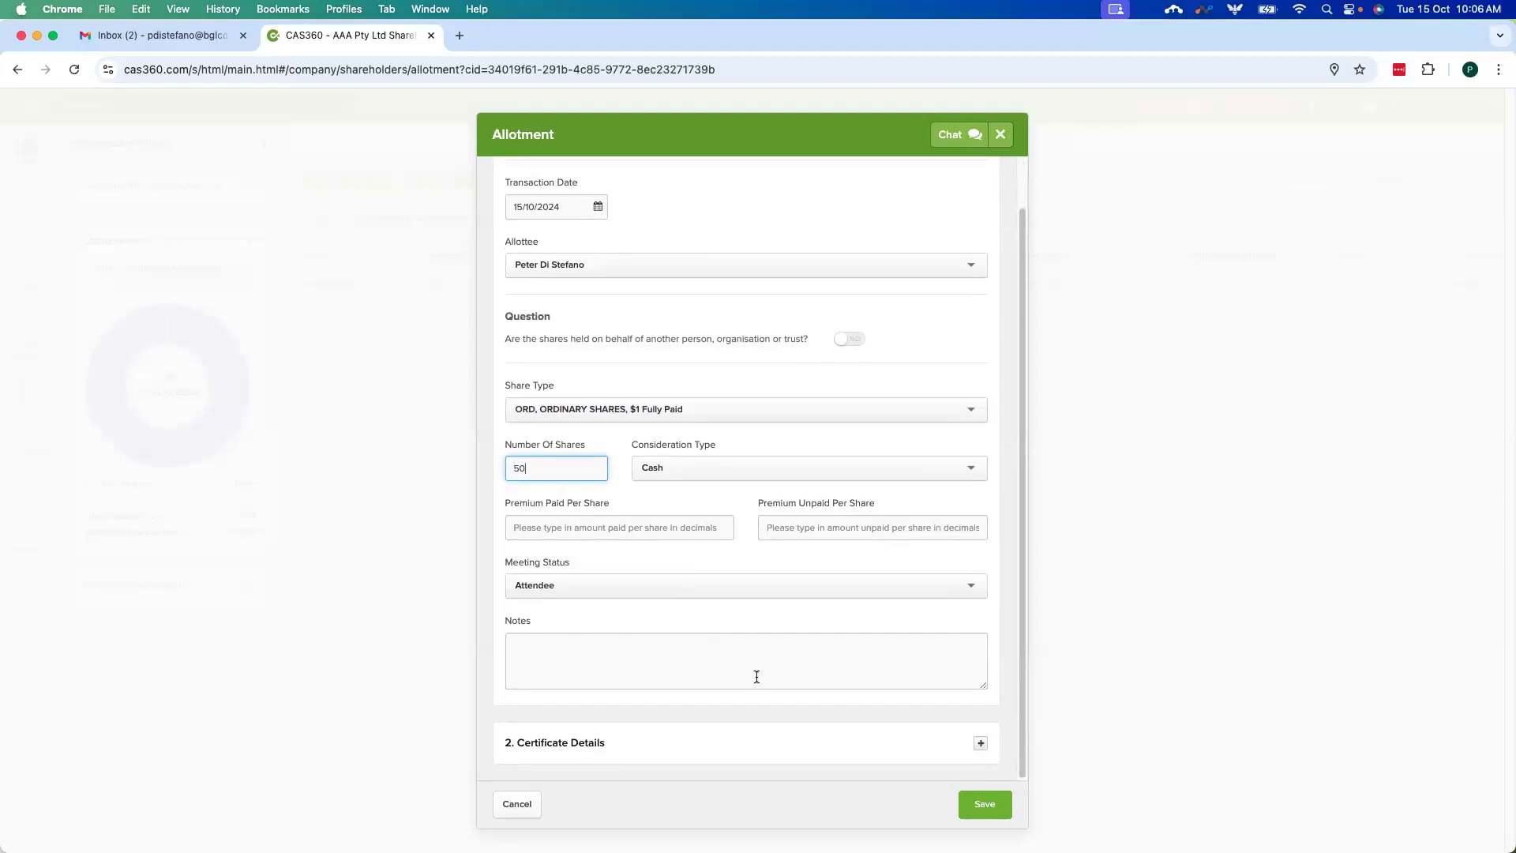
{"action": "left_click", "coordinate": [995, 803]}
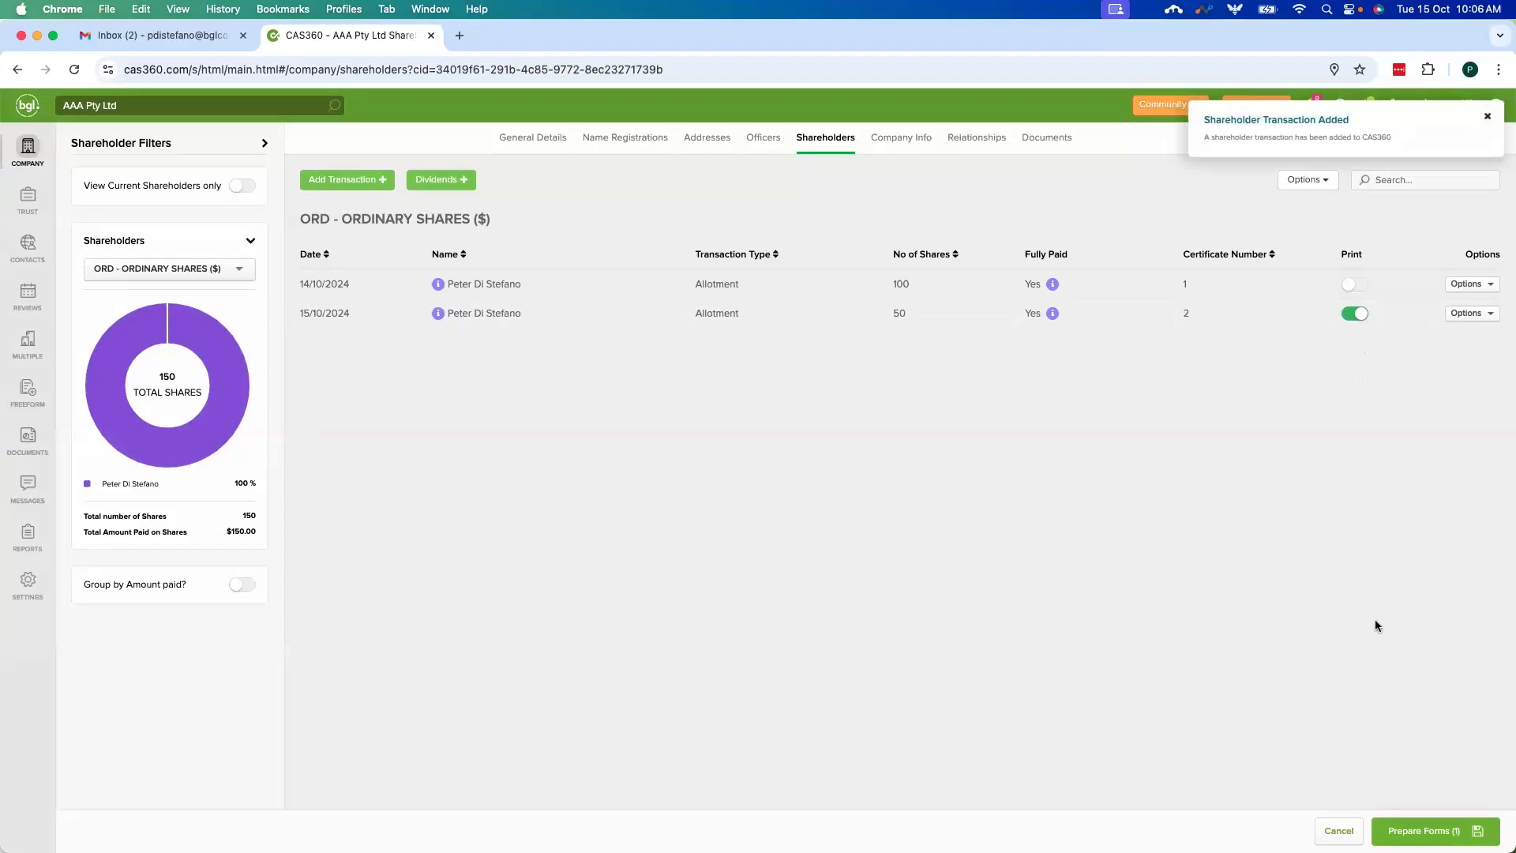
Step: Prepare the forms for the new allotment, toggling the Directors Minutes or Resolution signing flag off and back on
{"action": "left_click", "coordinate": [1438, 831]}
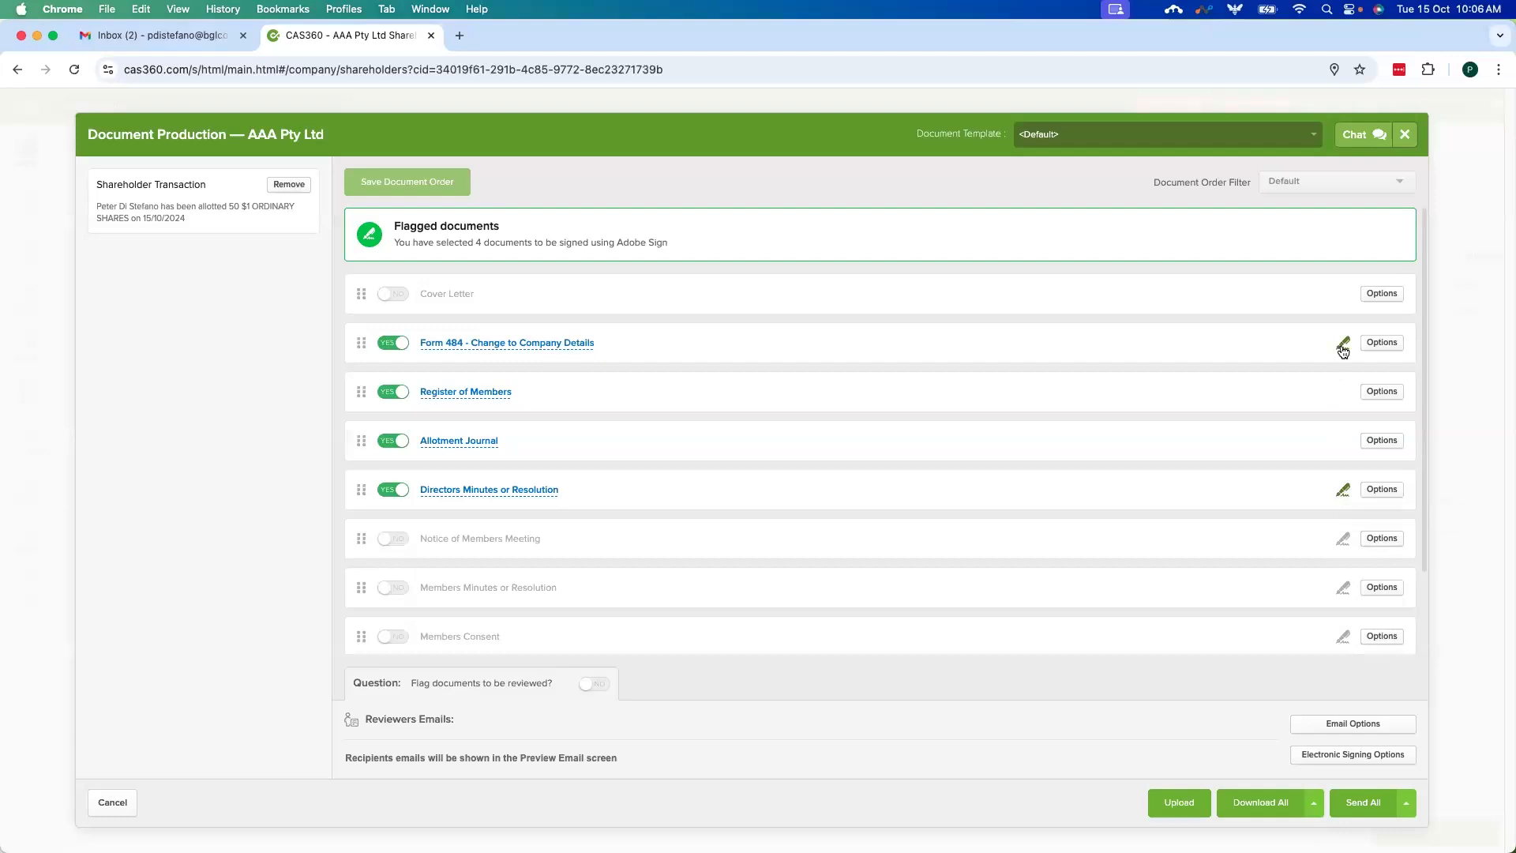
{"action": "left_click", "coordinate": [1344, 493]}
{"action": "left_click", "coordinate": [1343, 495]}
{"action": "scroll", "coordinate": [1280, 462], "scroll_direction": "down", "scroll_amount": 1}
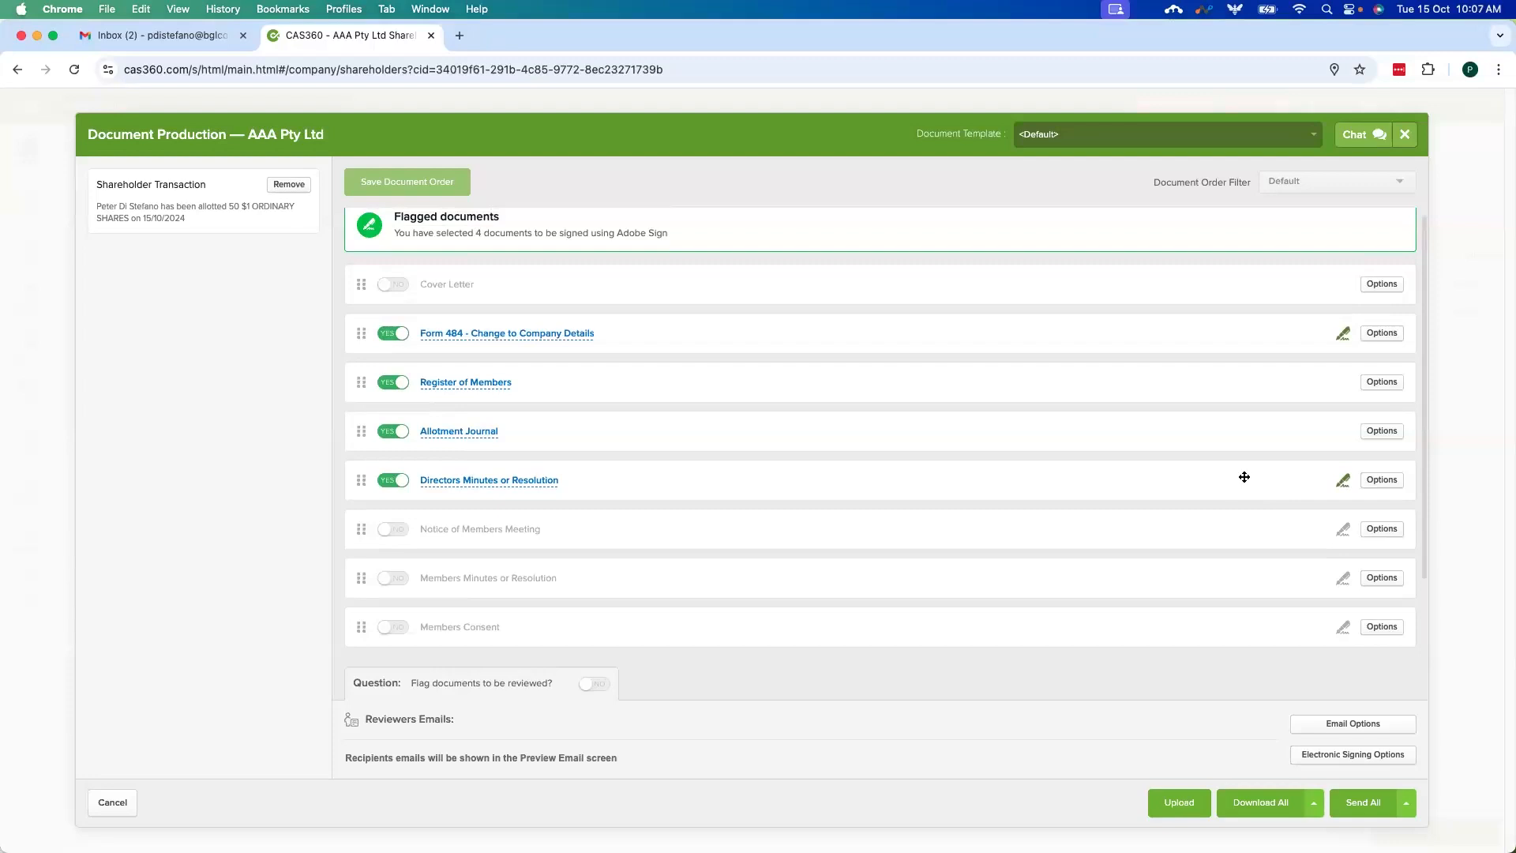
Step: Review the signatories and available signing providers in the electronic signing options, and close them
{"action": "left_click", "coordinate": [1341, 757]}
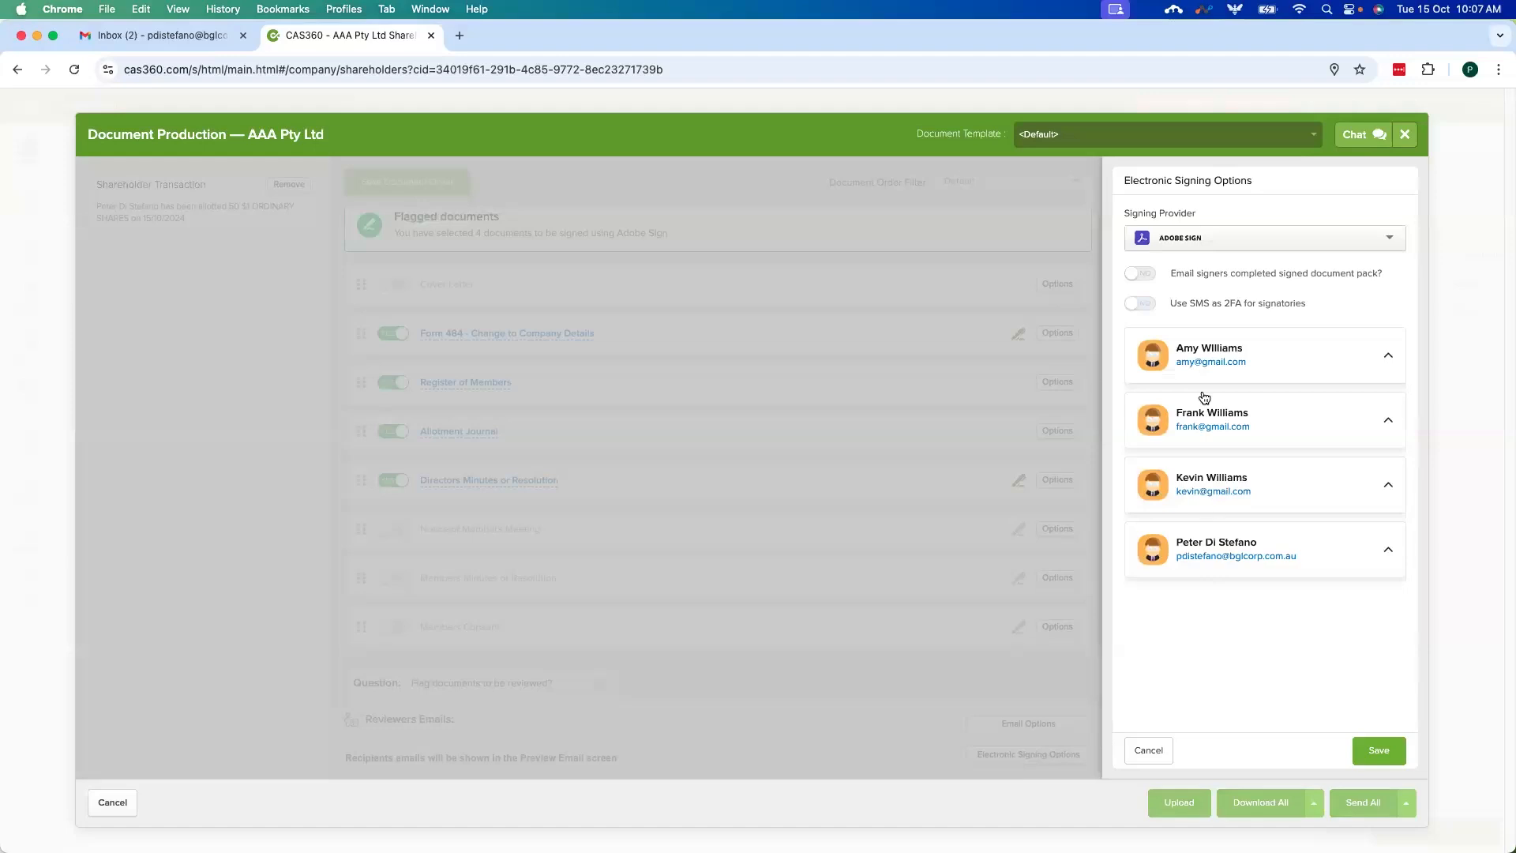
{"action": "left_click", "coordinate": [1201, 244]}
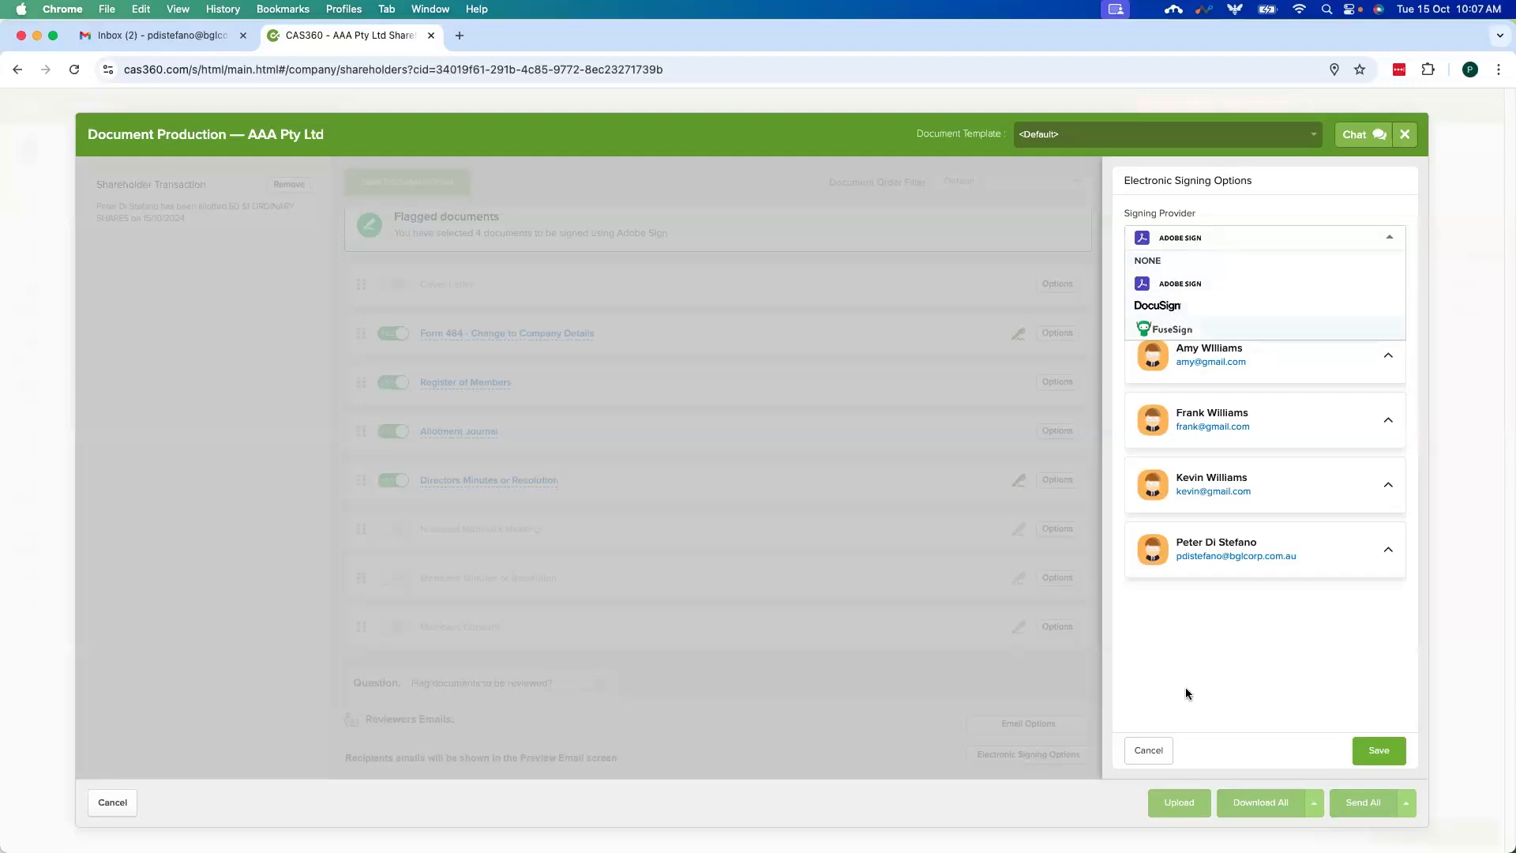
{"action": "left_click", "coordinate": [1159, 747]}
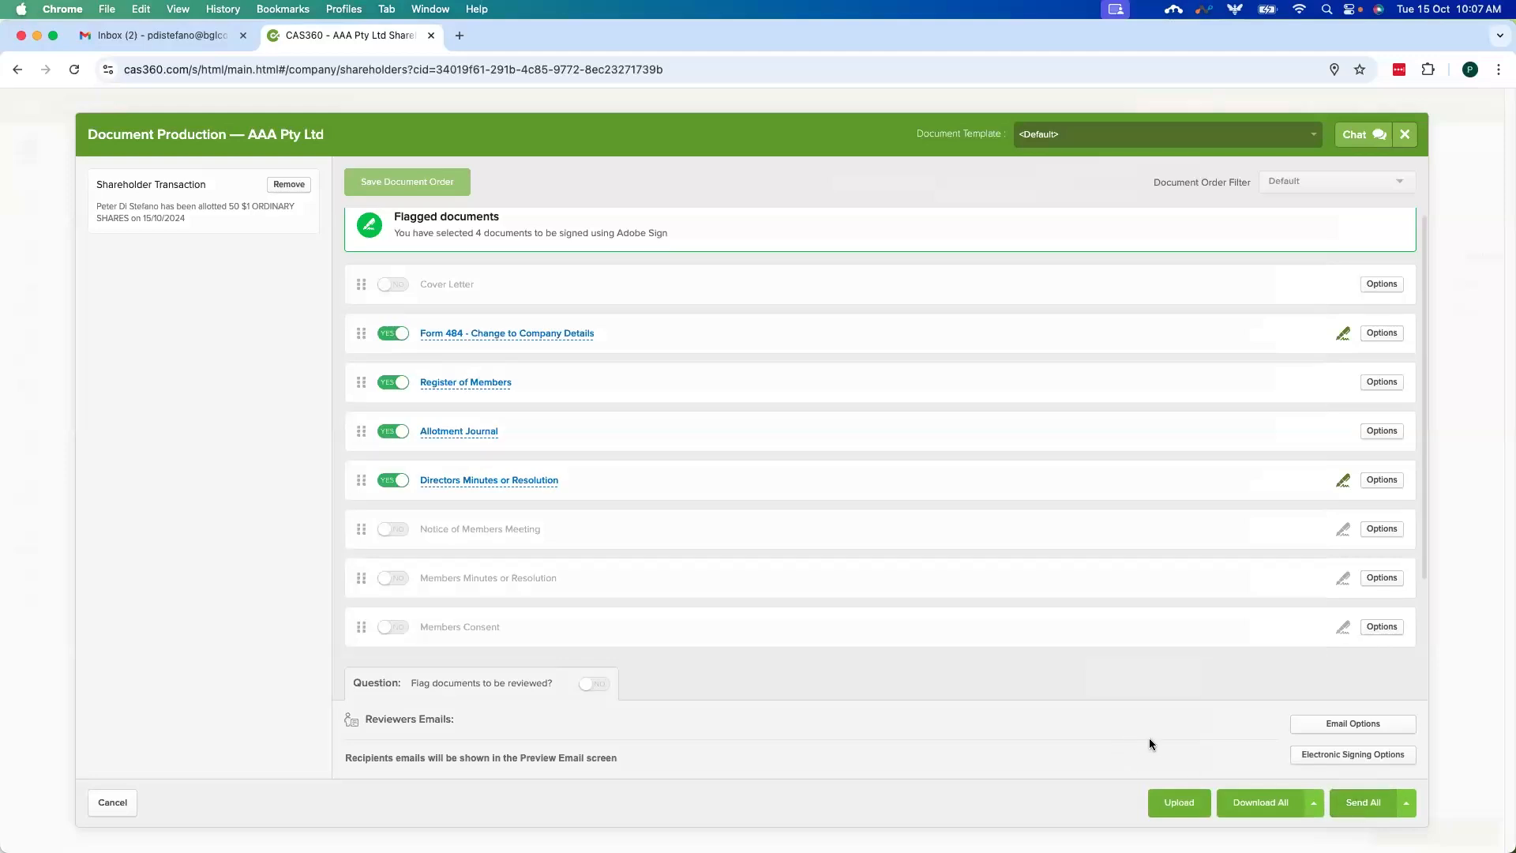
Step: Start sending all documents and save the Form 484 settings with the listed registered agent selected
{"action": "left_click", "coordinate": [1372, 805]}
{"action": "left_click", "coordinate": [1240, 374]}
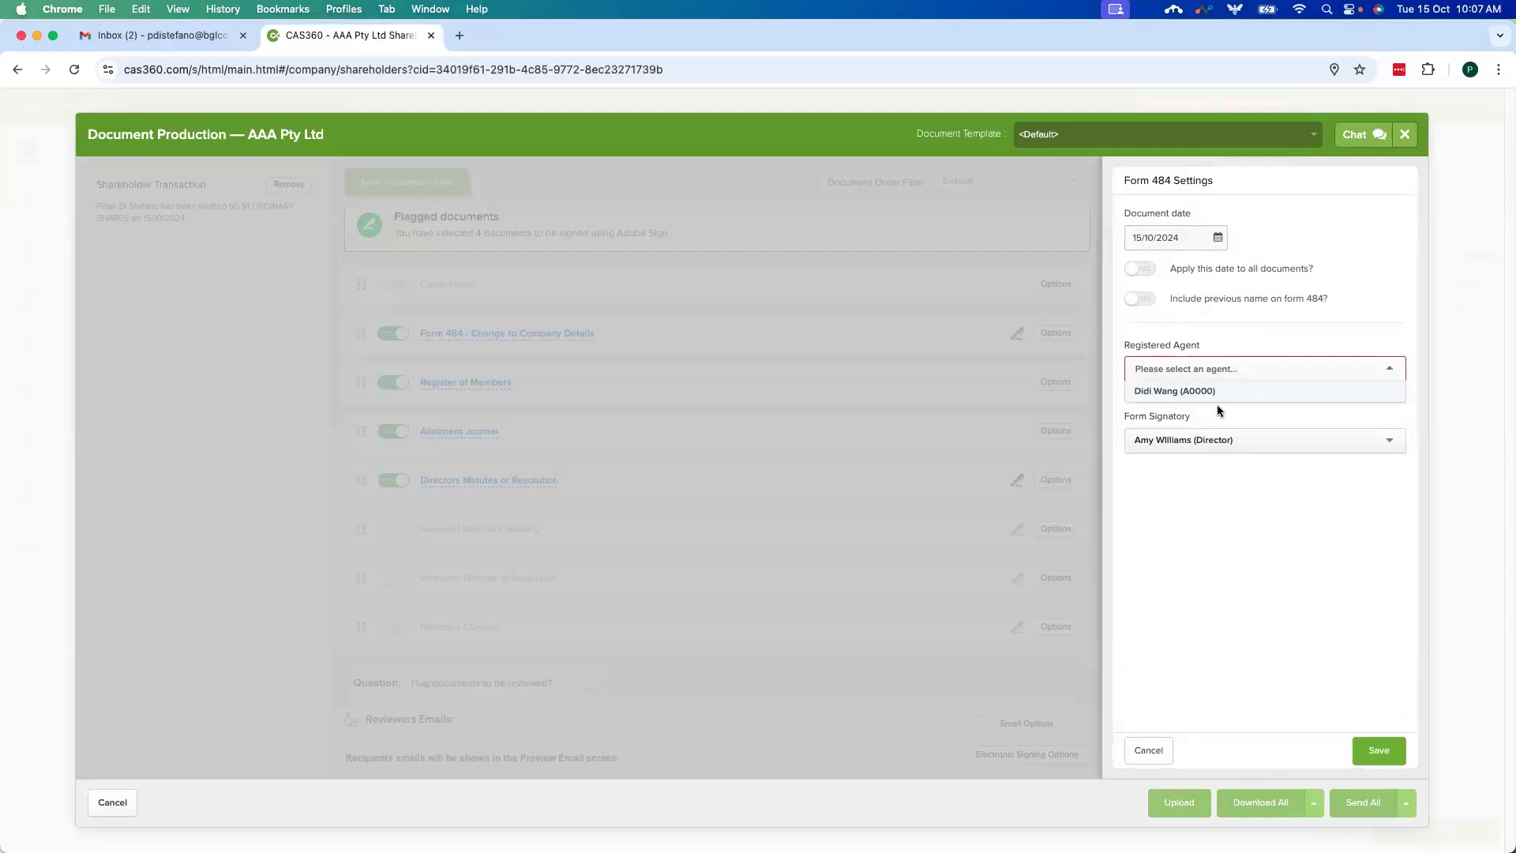
{"action": "left_click", "coordinate": [1216, 395]}
{"action": "left_click", "coordinate": [1375, 747]}
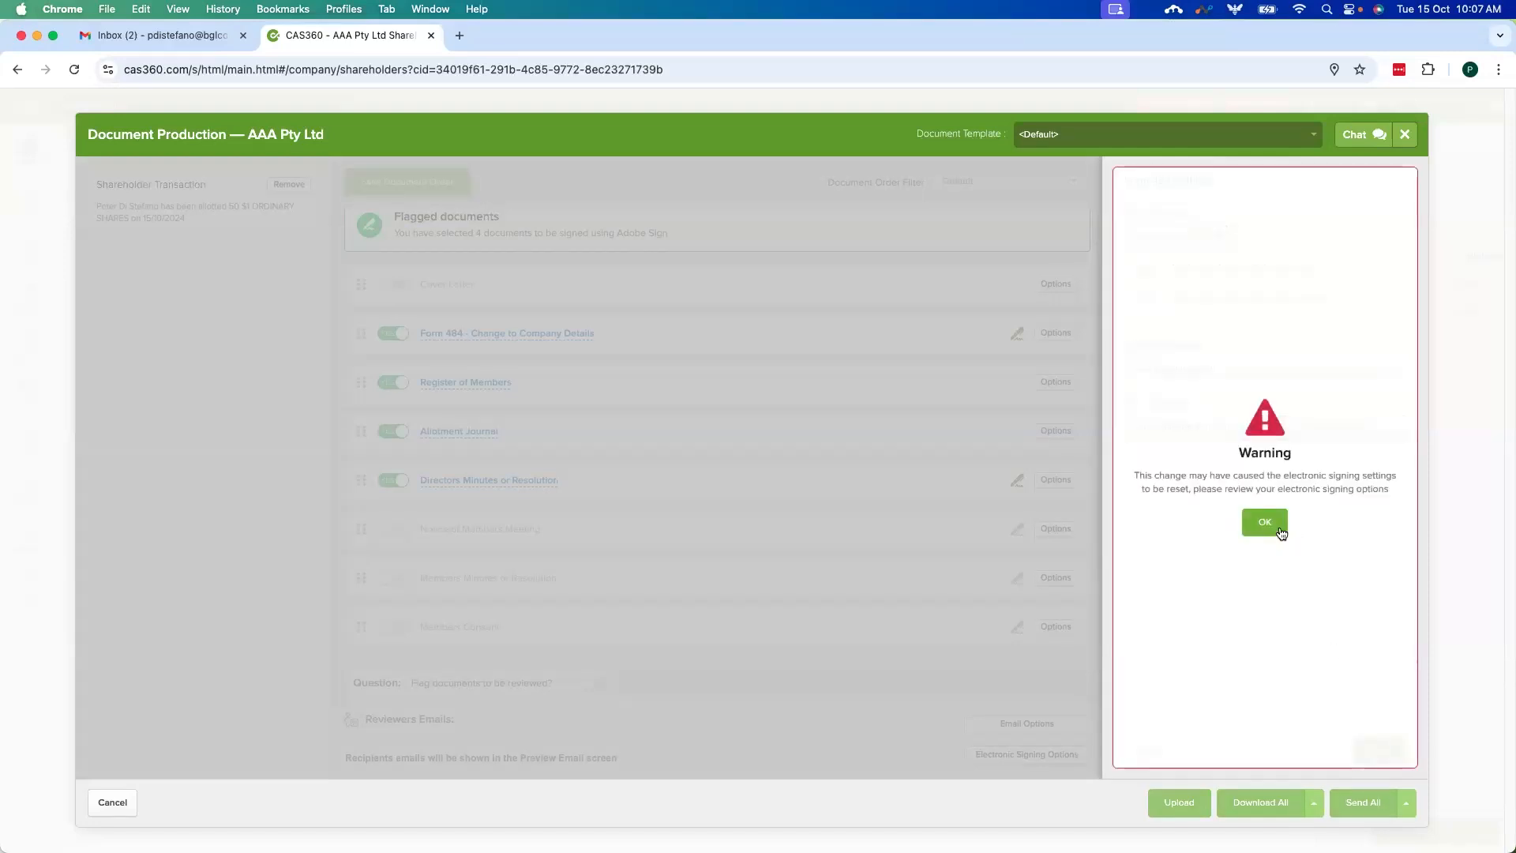
{"action": "left_click", "coordinate": [1279, 529]}
Step: Send all flagged documents for signing, checking the previewed "Documents for AAA Pty Ltd" email before it goes out
{"action": "left_click", "coordinate": [1371, 806]}
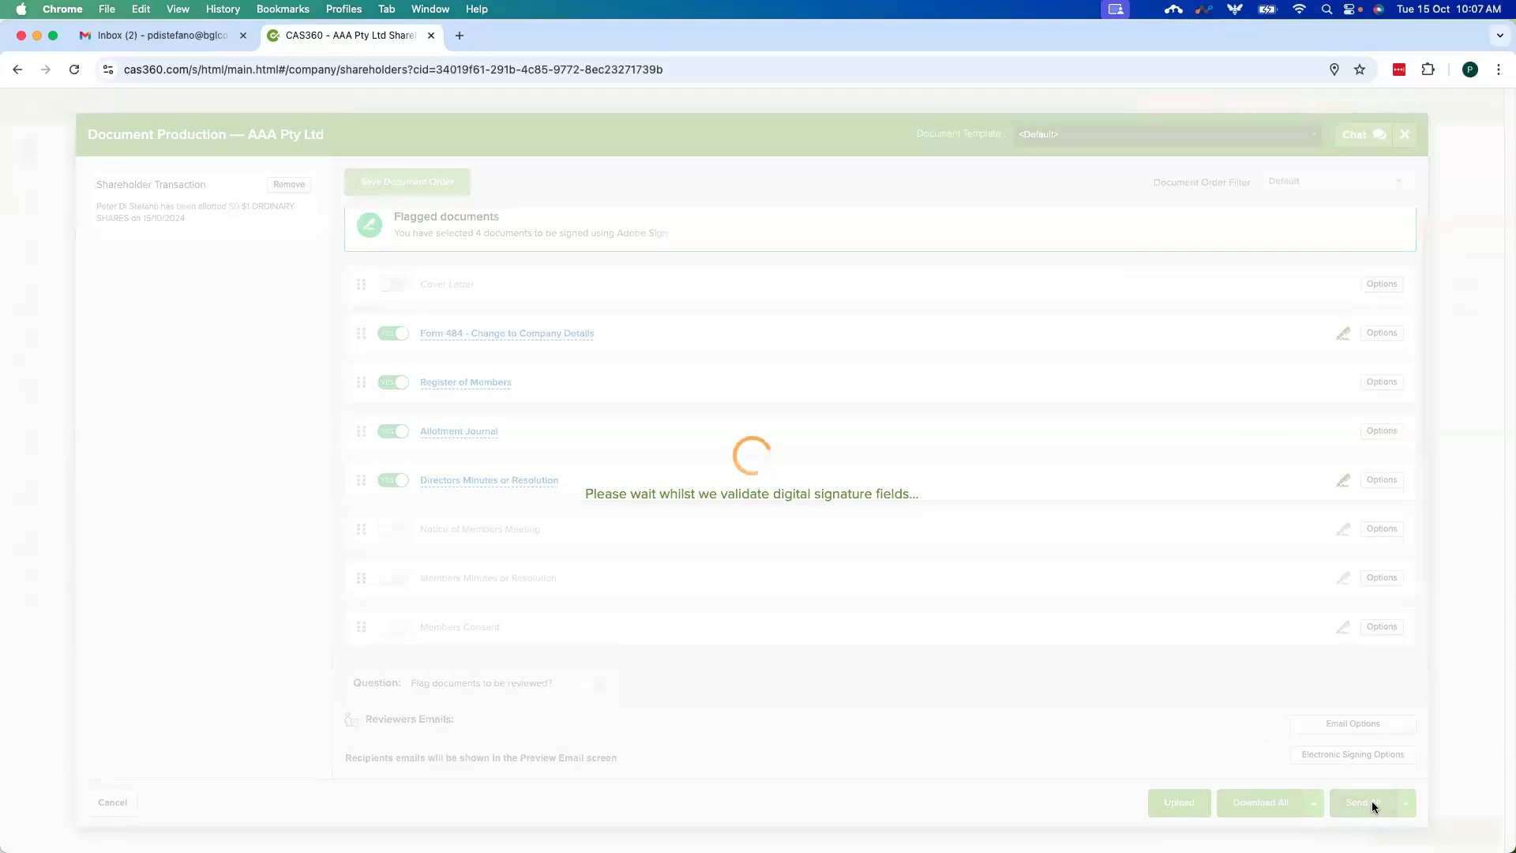
{"action": "scroll", "coordinate": [1027, 644], "scroll_direction": "down", "scroll_amount": 5}
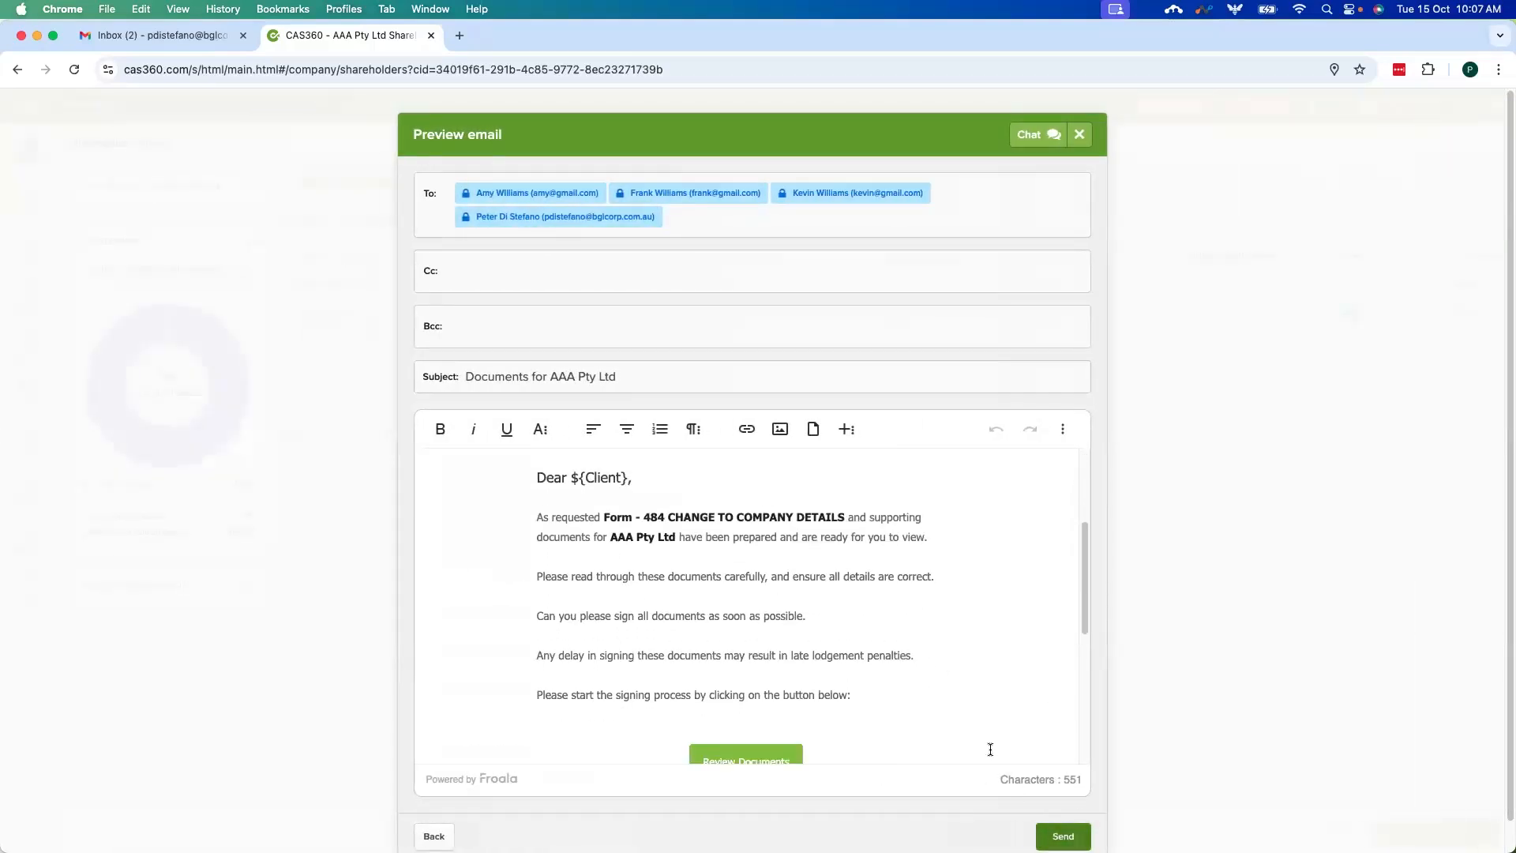
{"action": "scroll", "coordinate": [990, 749], "scroll_direction": "down", "scroll_amount": 1}
{"action": "scroll", "coordinate": [990, 749], "scroll_direction": "down", "scroll_amount": 1}
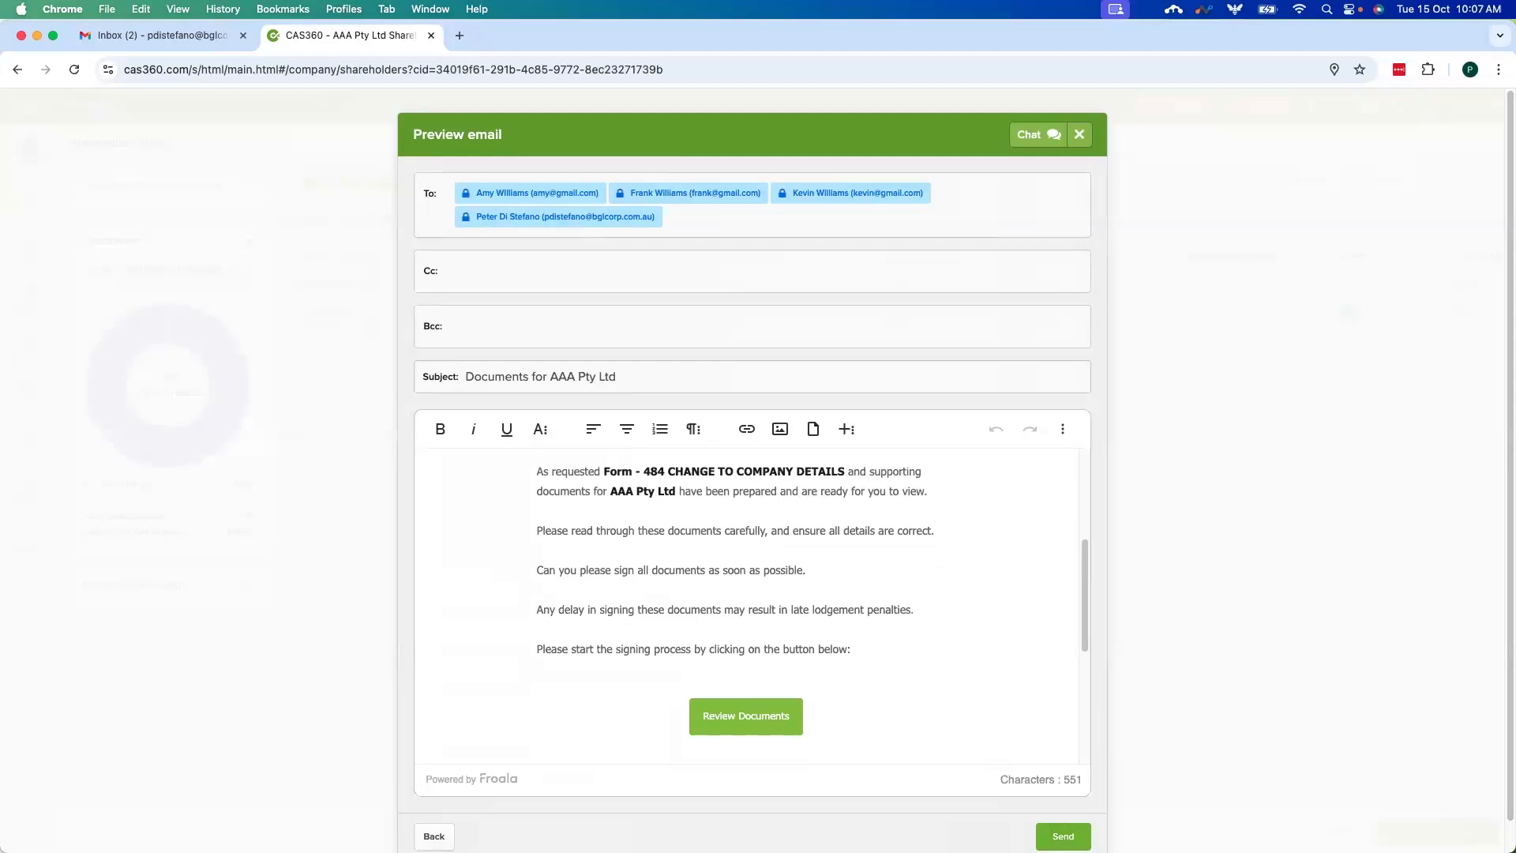
{"action": "left_click", "coordinate": [1063, 836]}
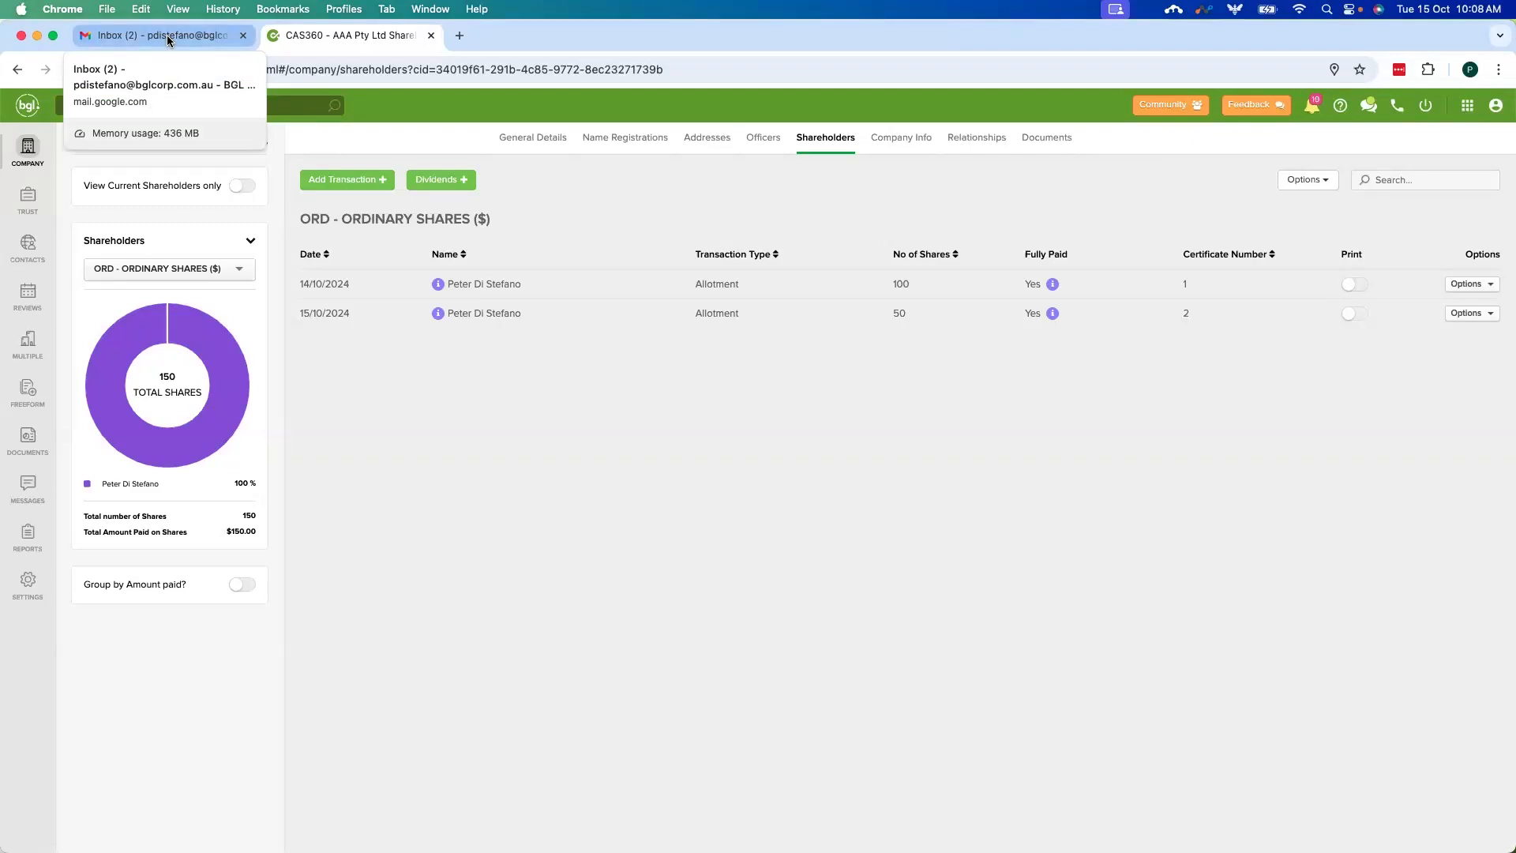
Step: Switch to the Gmail inbox and open the "Documents for AAA Pty Ltd" email at its document review link
{"action": "left_click", "coordinate": [168, 35]}
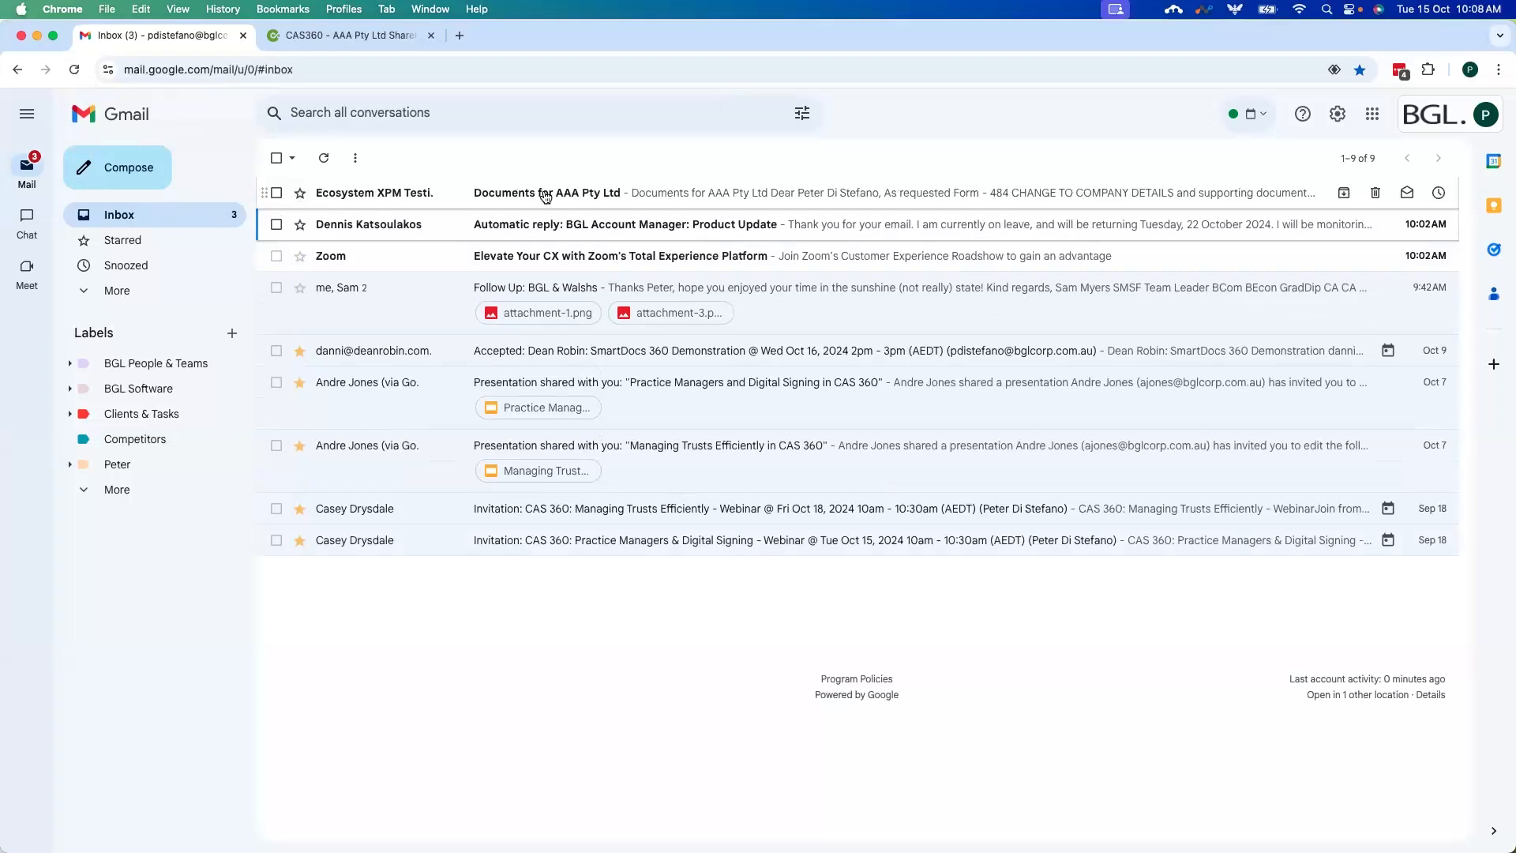
{"action": "left_click", "coordinate": [539, 195]}
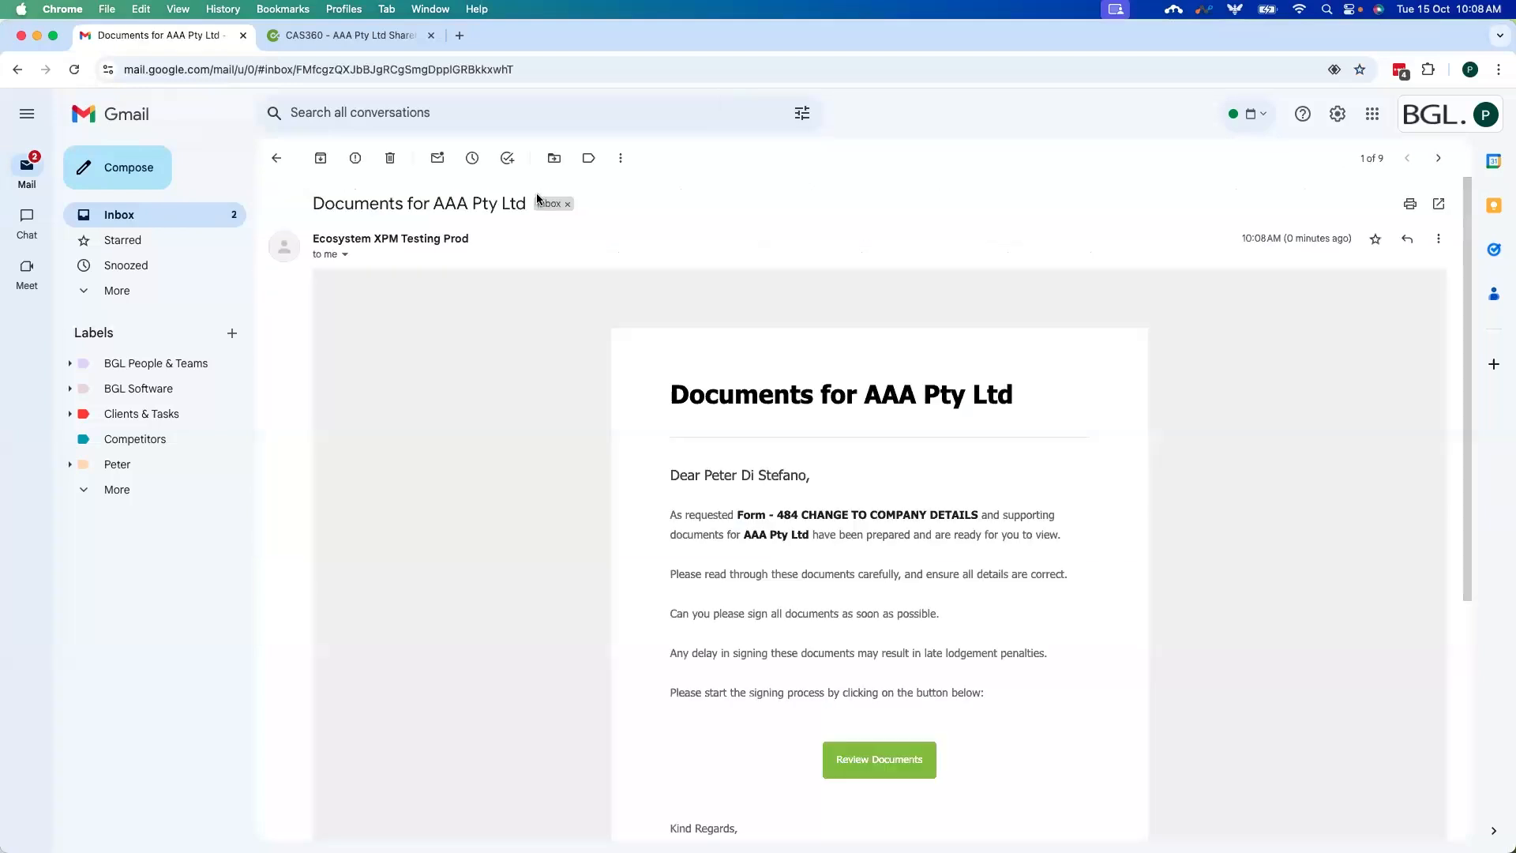
{"action": "scroll", "coordinate": [971, 710], "scroll_direction": "down", "scroll_amount": 1}
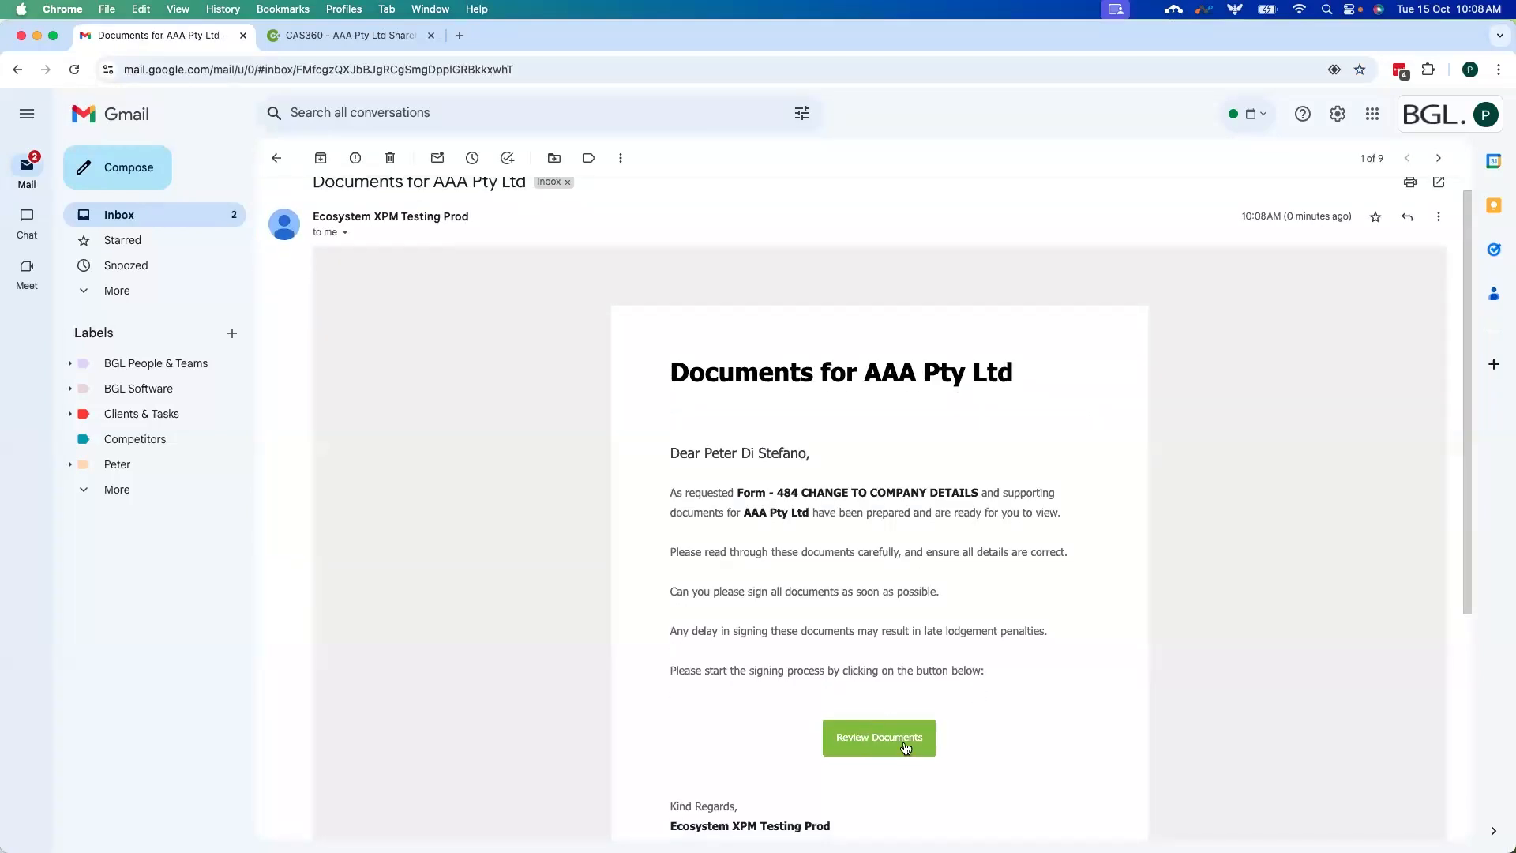
Step: Open the AAA Pty Ltd documents for review, apply the typed signature in the required field, and complete signing
{"action": "left_click", "coordinate": [855, 738]}
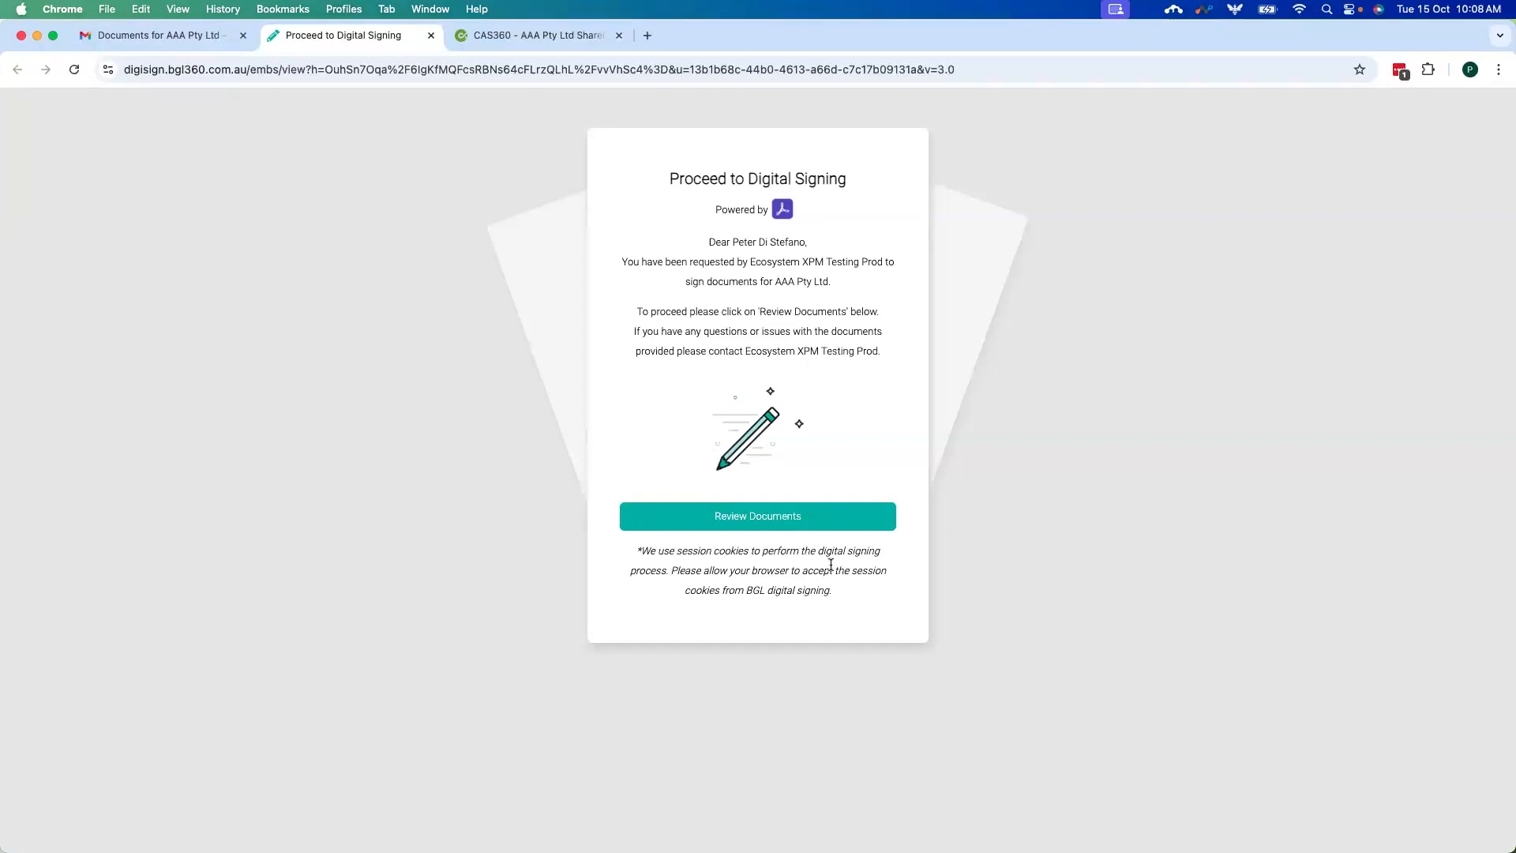
{"action": "left_click", "coordinate": [788, 525]}
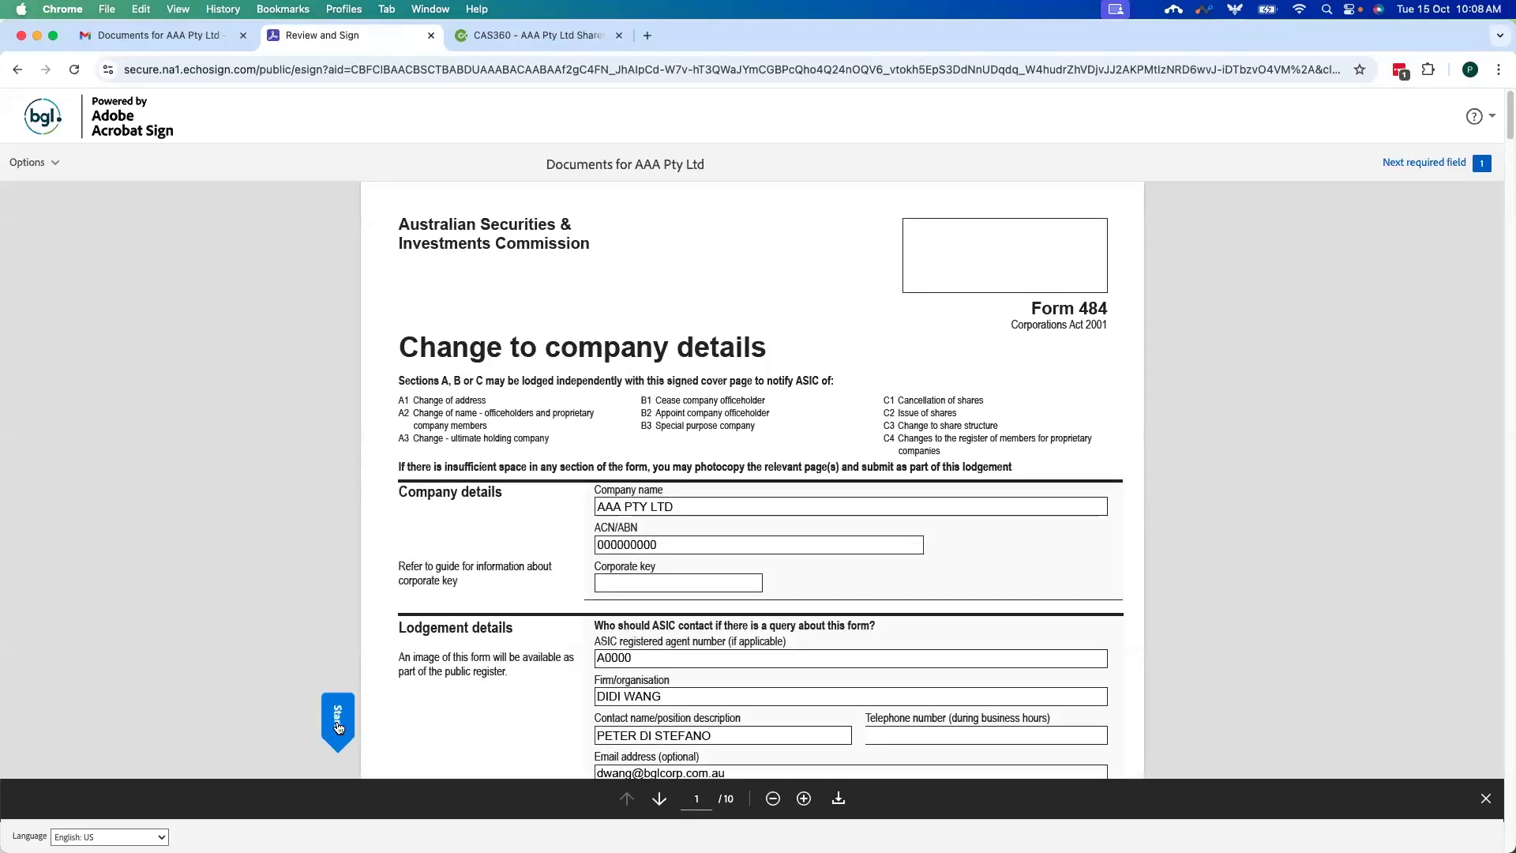
{"action": "left_click", "coordinate": [337, 725]}
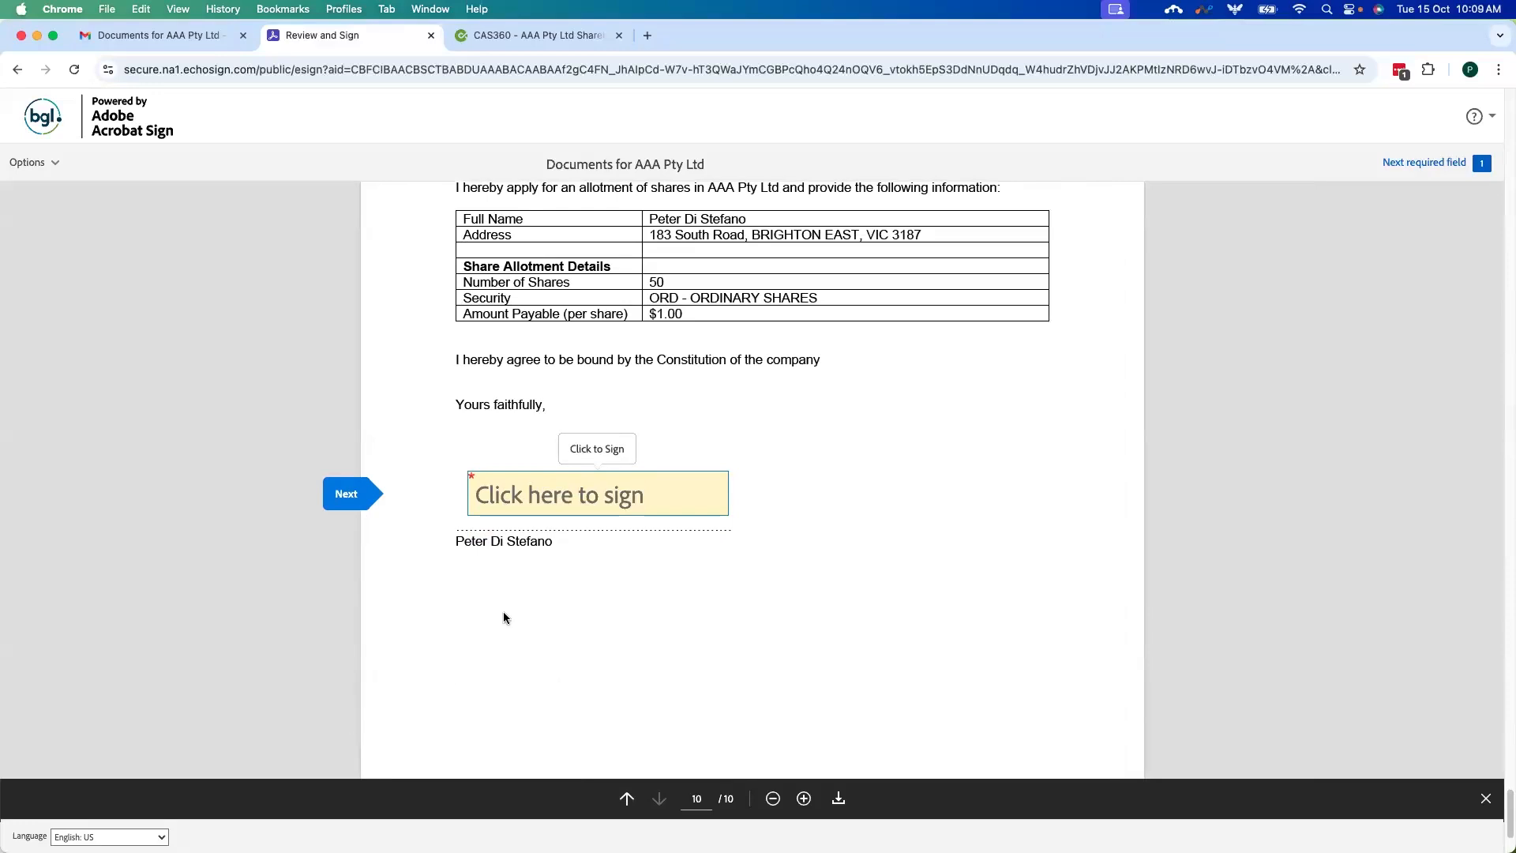
{"action": "left_click", "coordinate": [564, 495]}
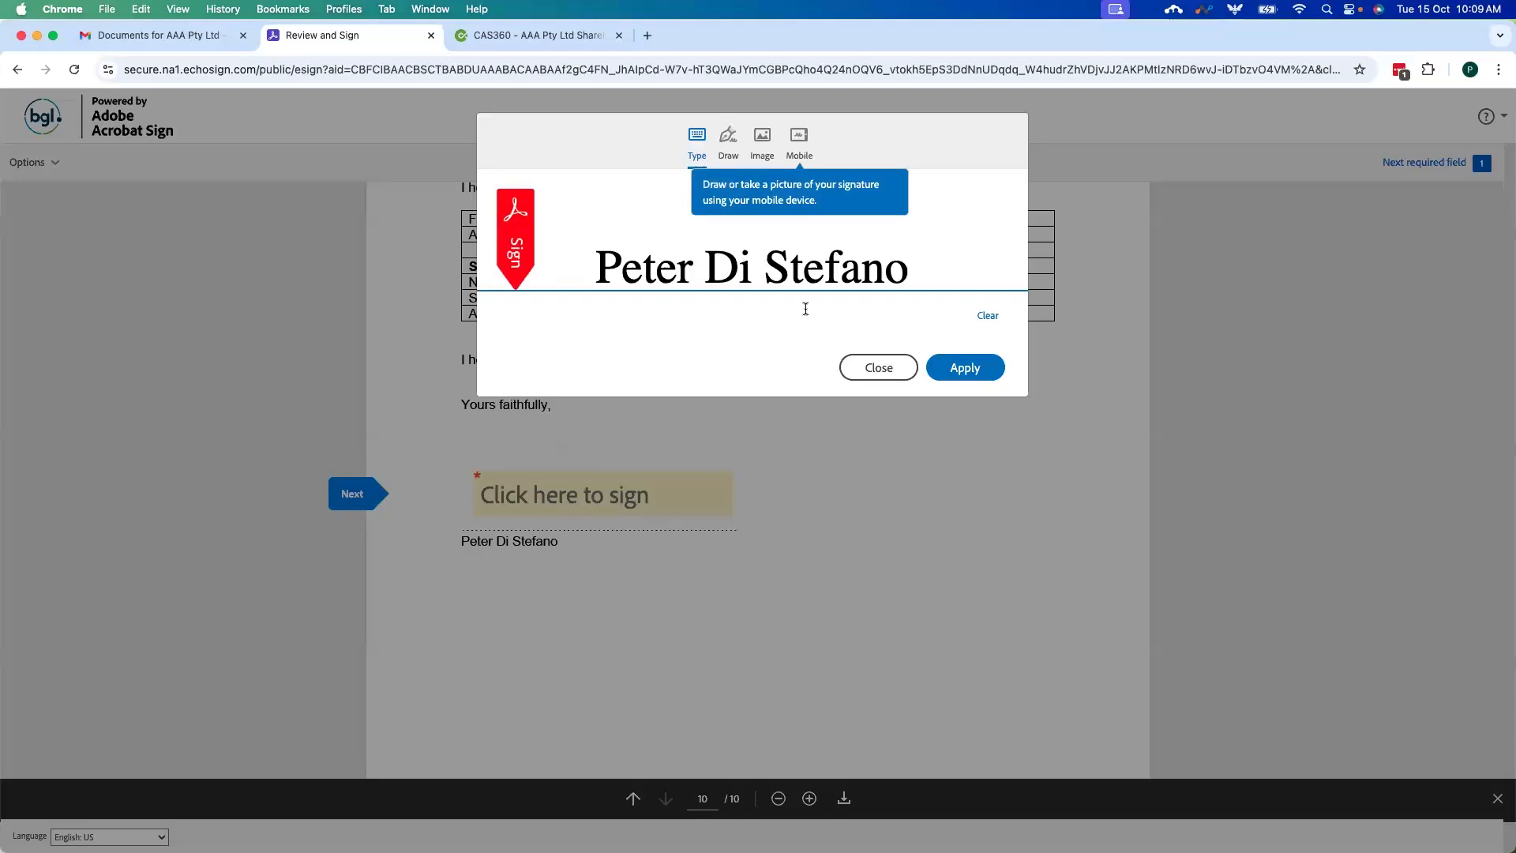
{"action": "left_click", "coordinate": [958, 371]}
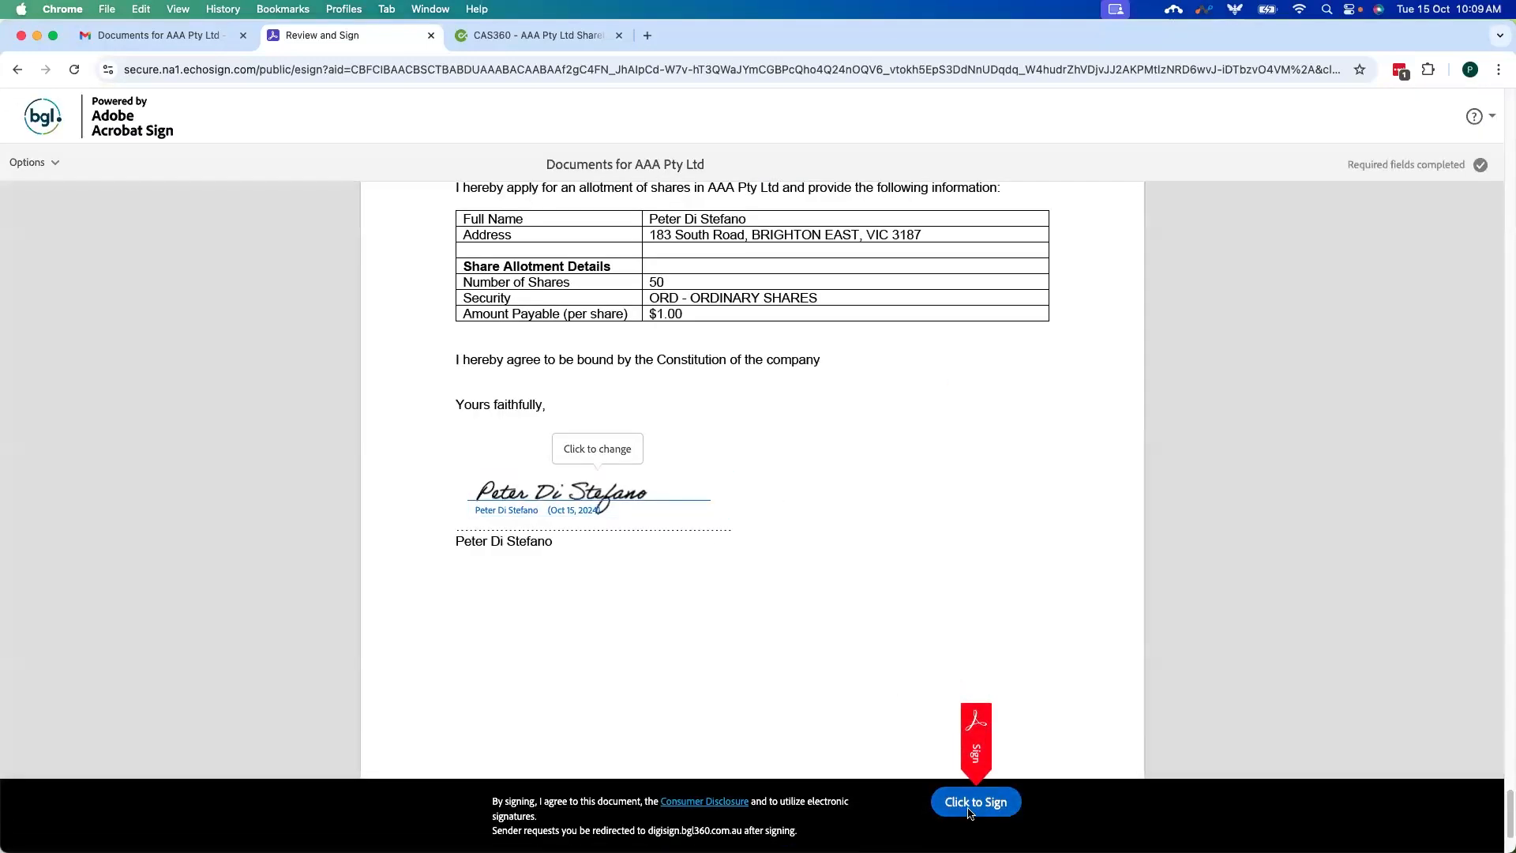
{"action": "left_click", "coordinate": [971, 814]}
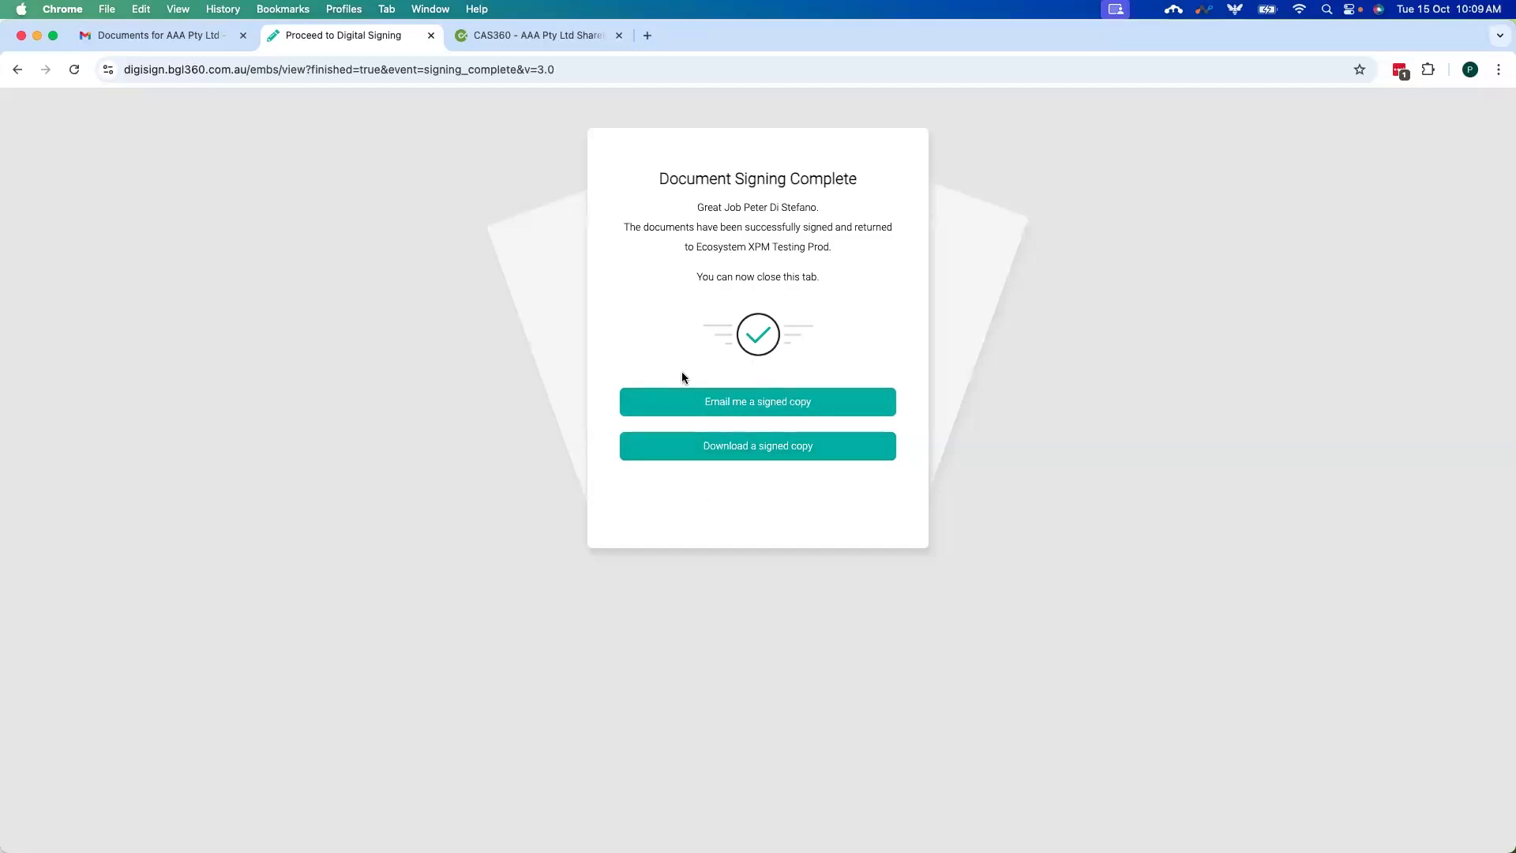
Step: Switch back to CAS 360 and check the notifications for the signing status of the AAA Pty Ltd documents
{"action": "left_click", "coordinate": [543, 35]}
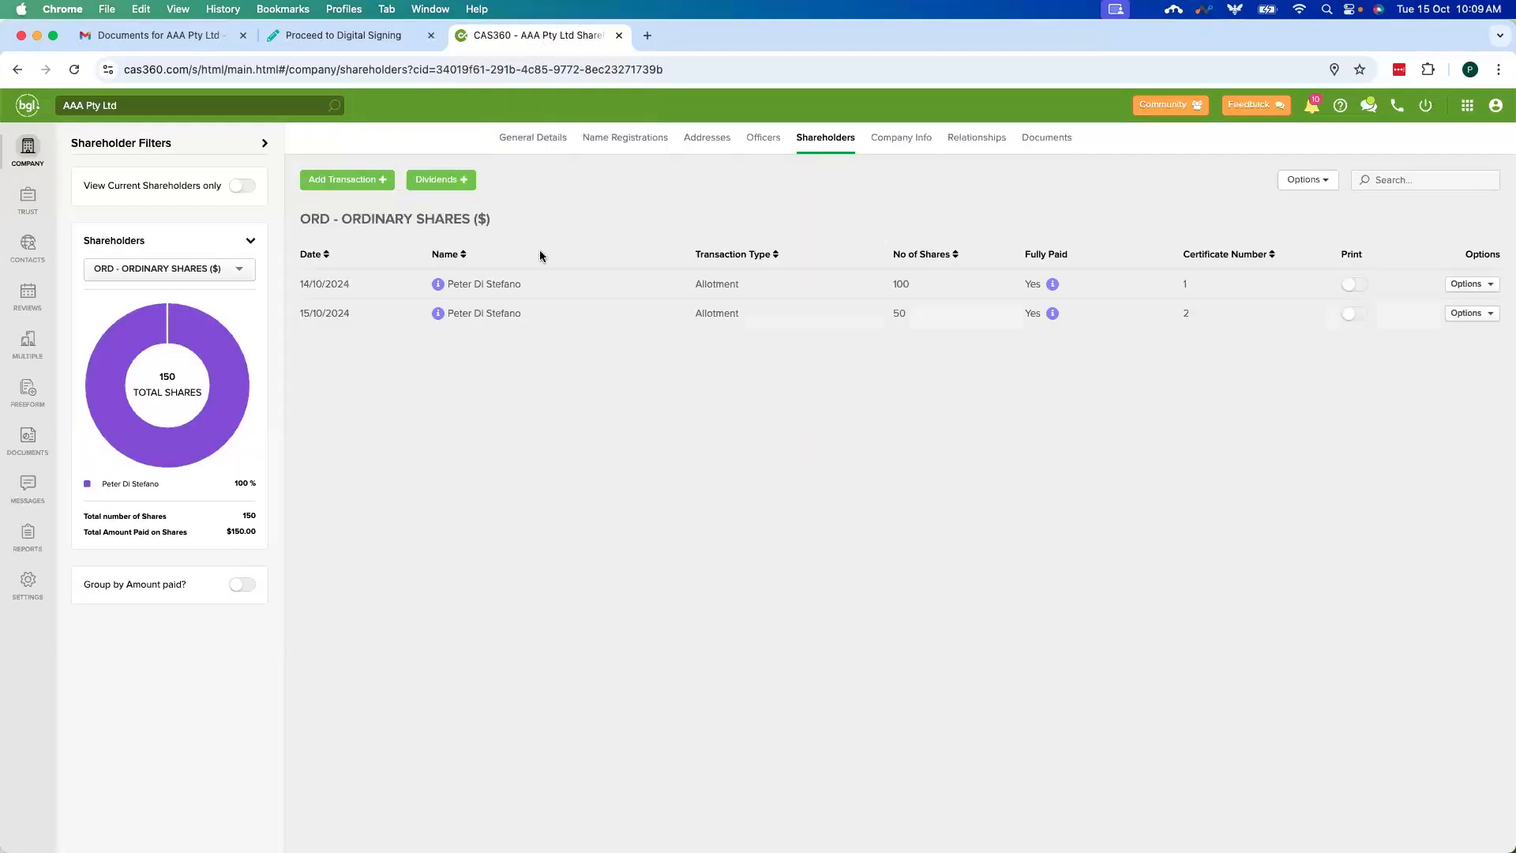
{"action": "left_click", "coordinate": [1313, 111]}
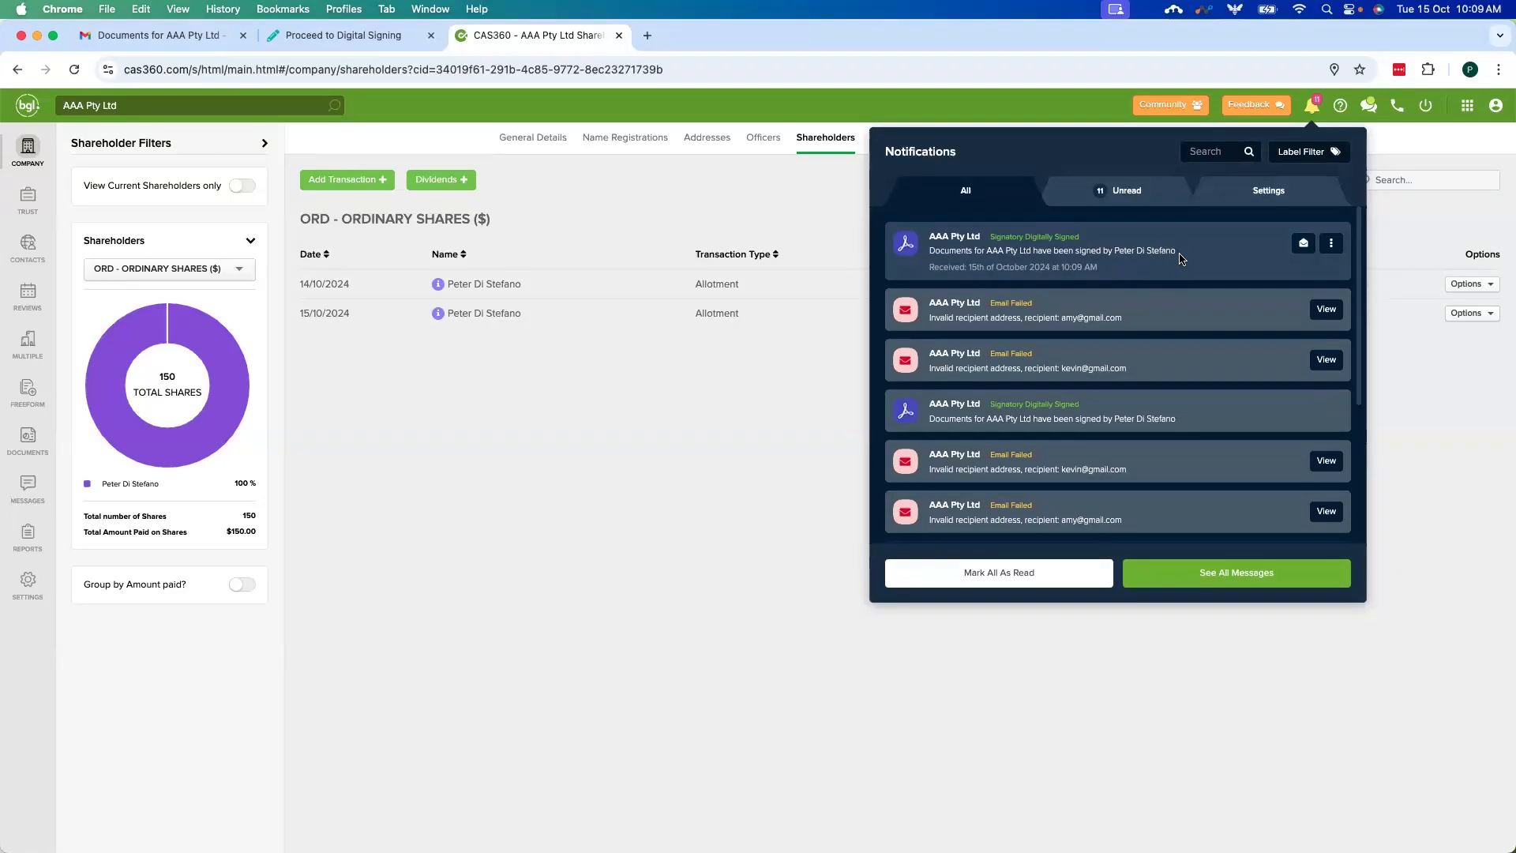
{"action": "left_click", "coordinate": [714, 440]}
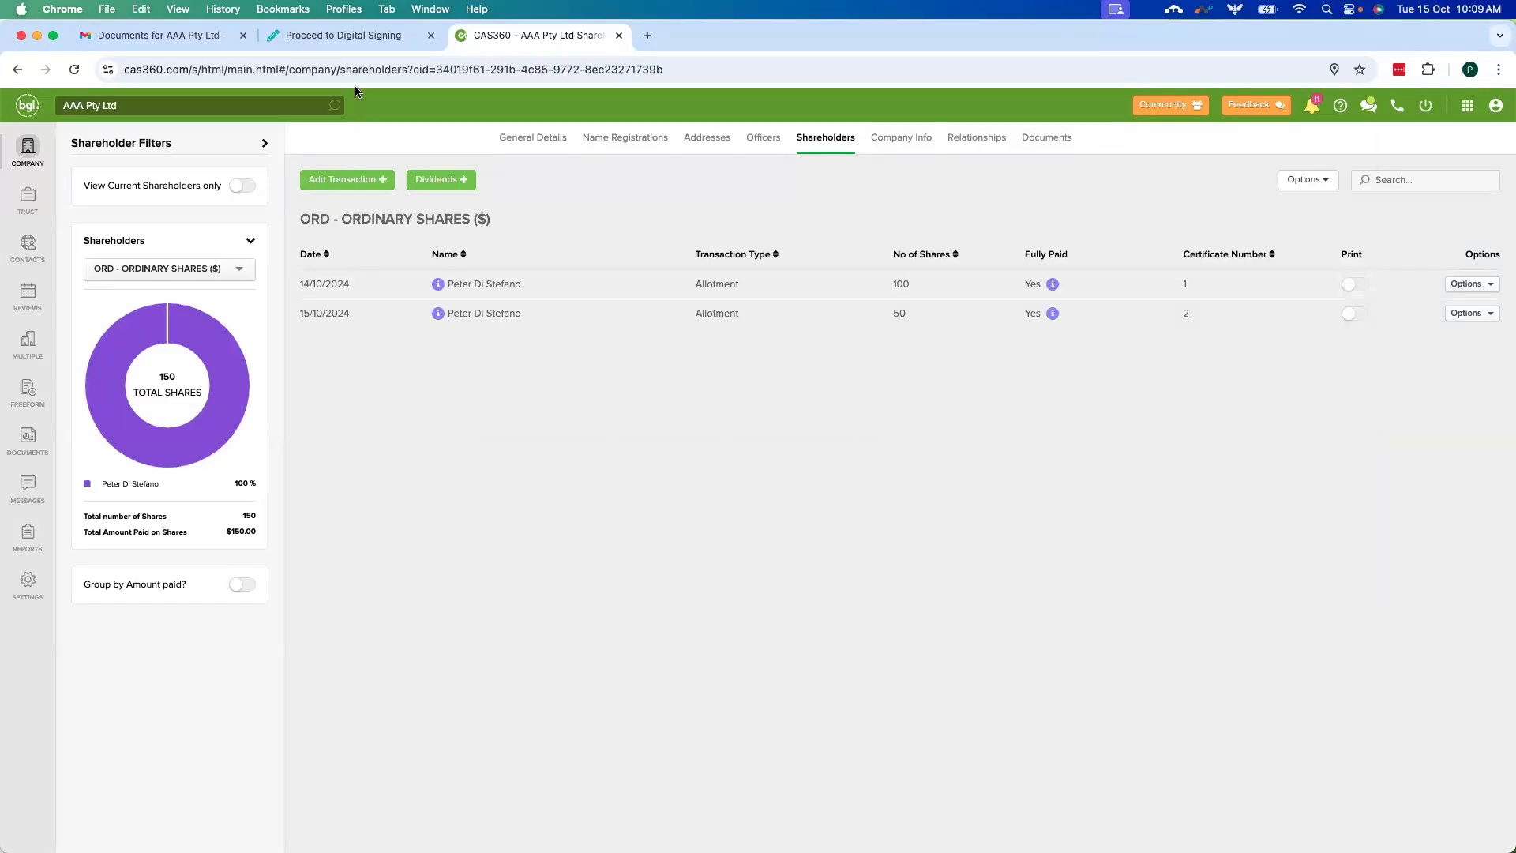
Step: Close the finished digital signing page and return to the CAS 360 company selection list
{"action": "left_click", "coordinate": [430, 34]}
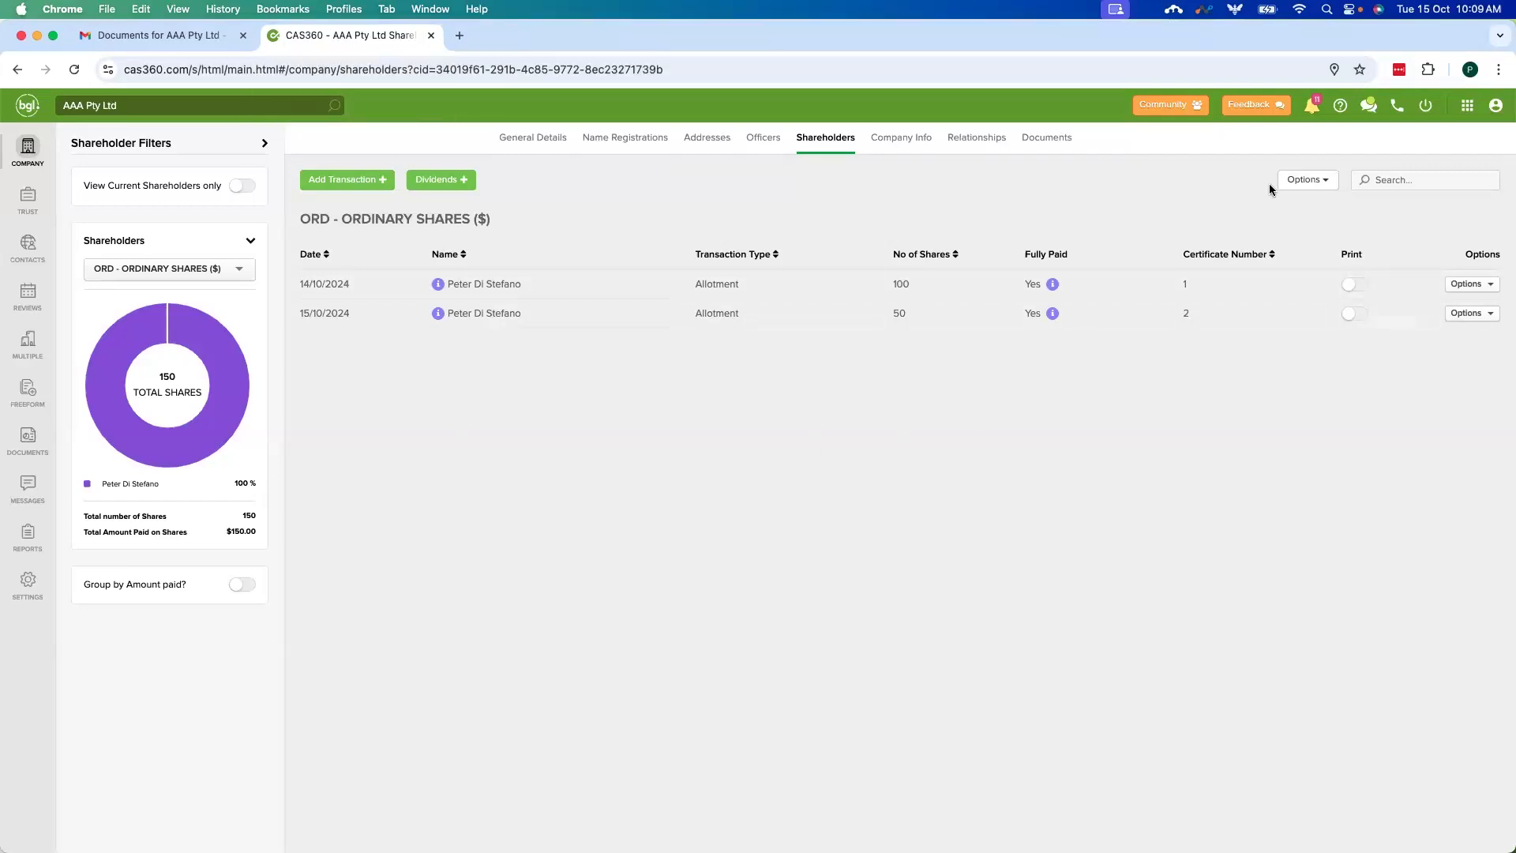
{"action": "left_click", "coordinate": [533, 145]}
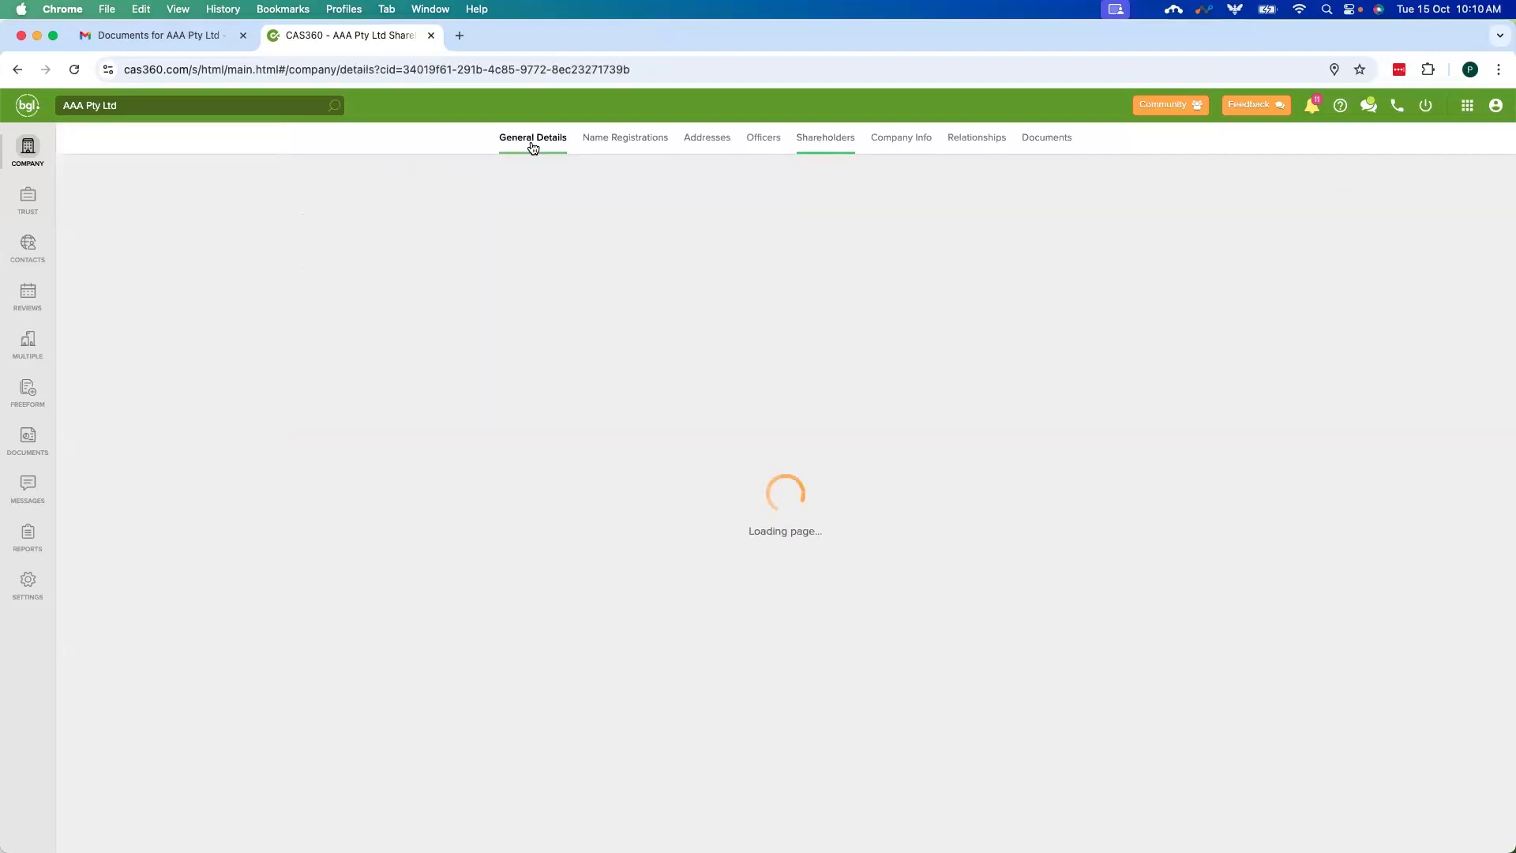
{"action": "left_click", "coordinate": [35, 157]}
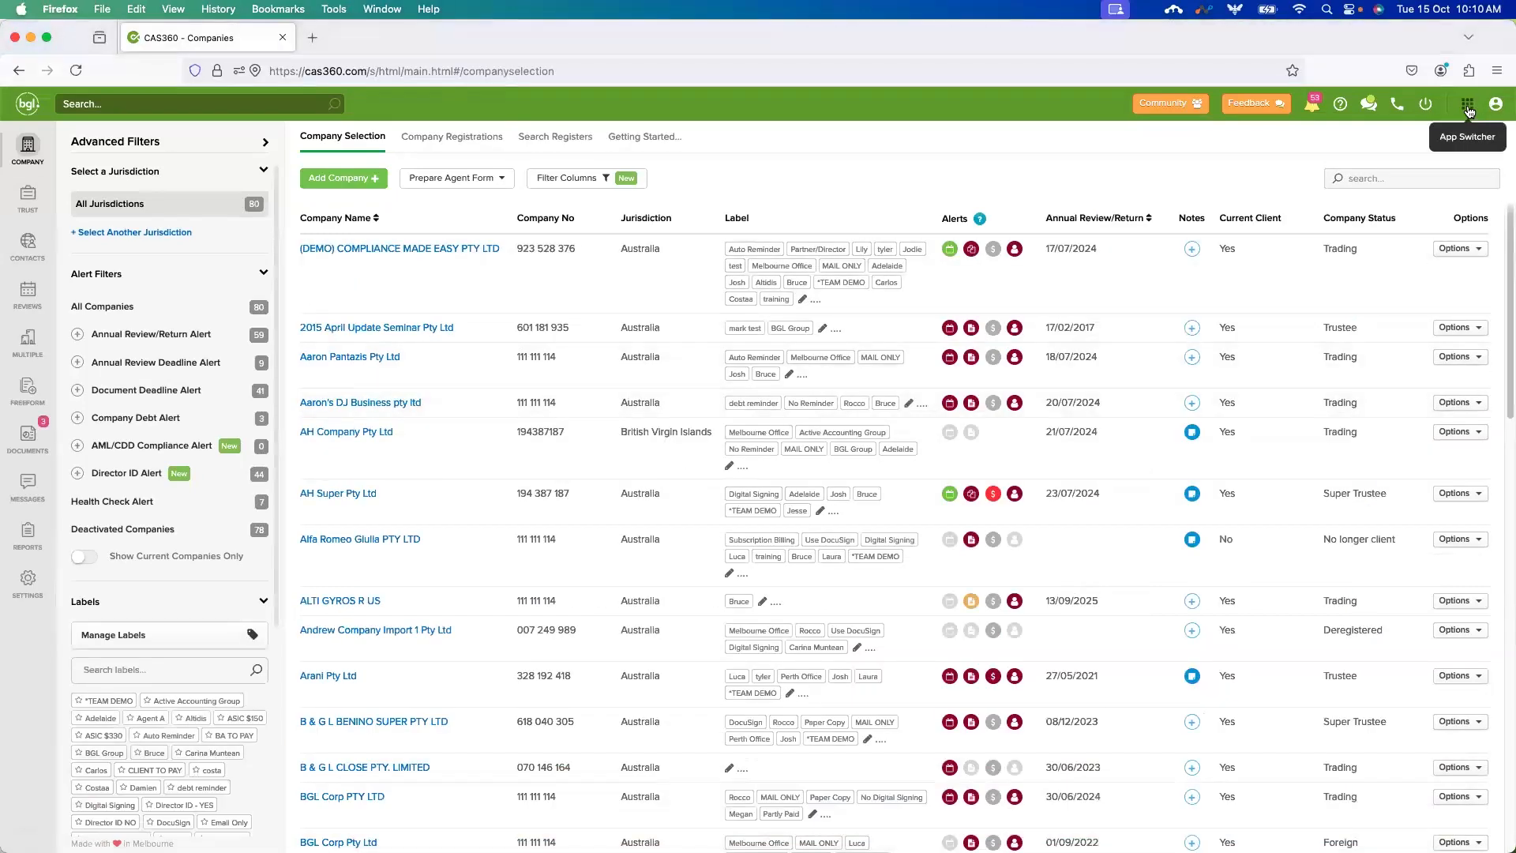
Step: Switch to BGL Integrations and open its Practice Management Settings
{"action": "left_click", "coordinate": [1469, 108]}
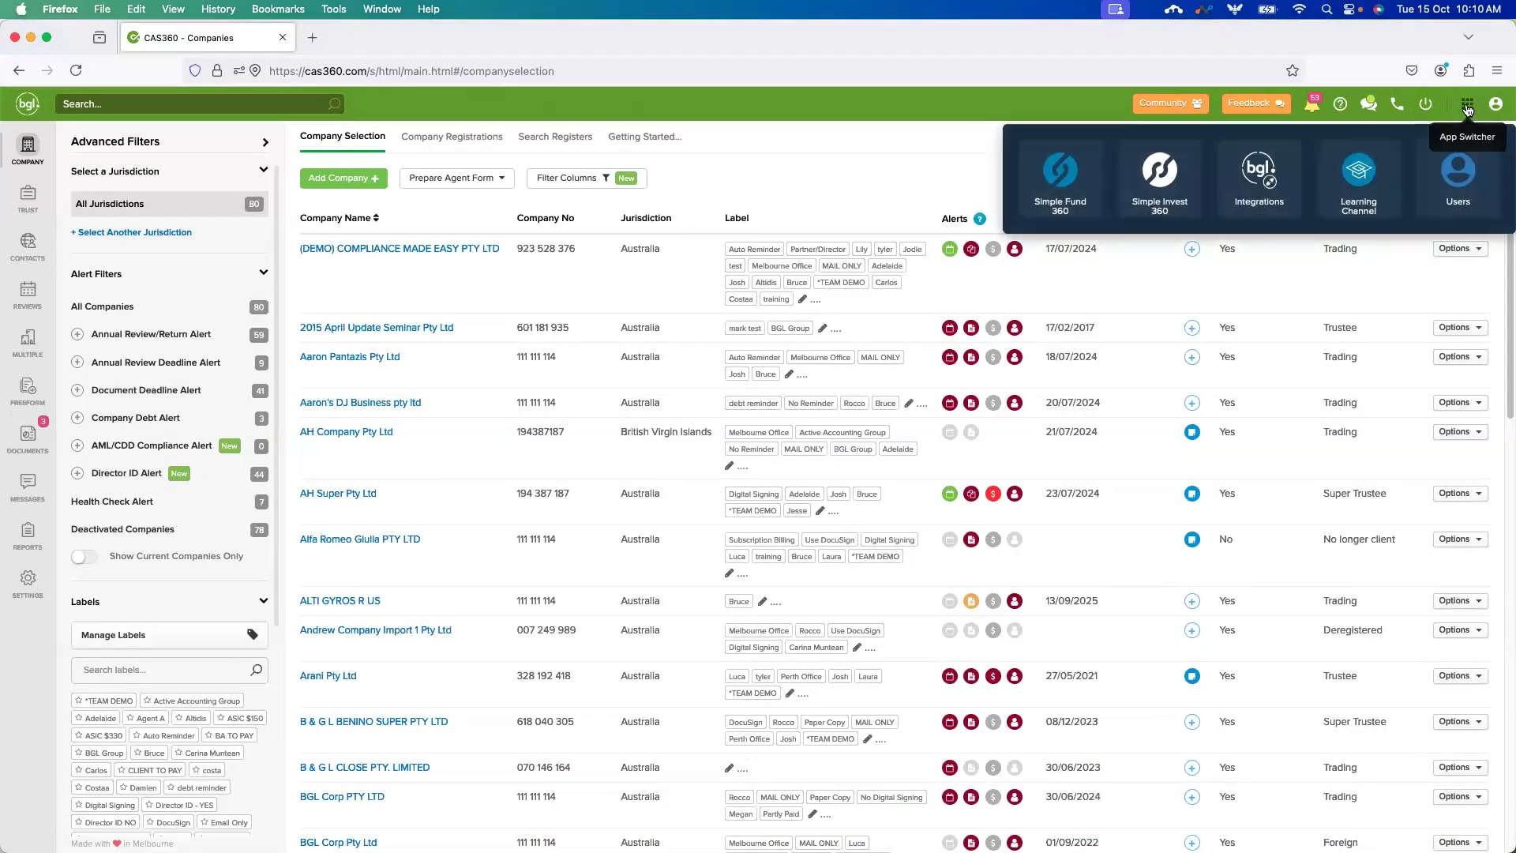
{"action": "left_click", "coordinate": [1267, 199]}
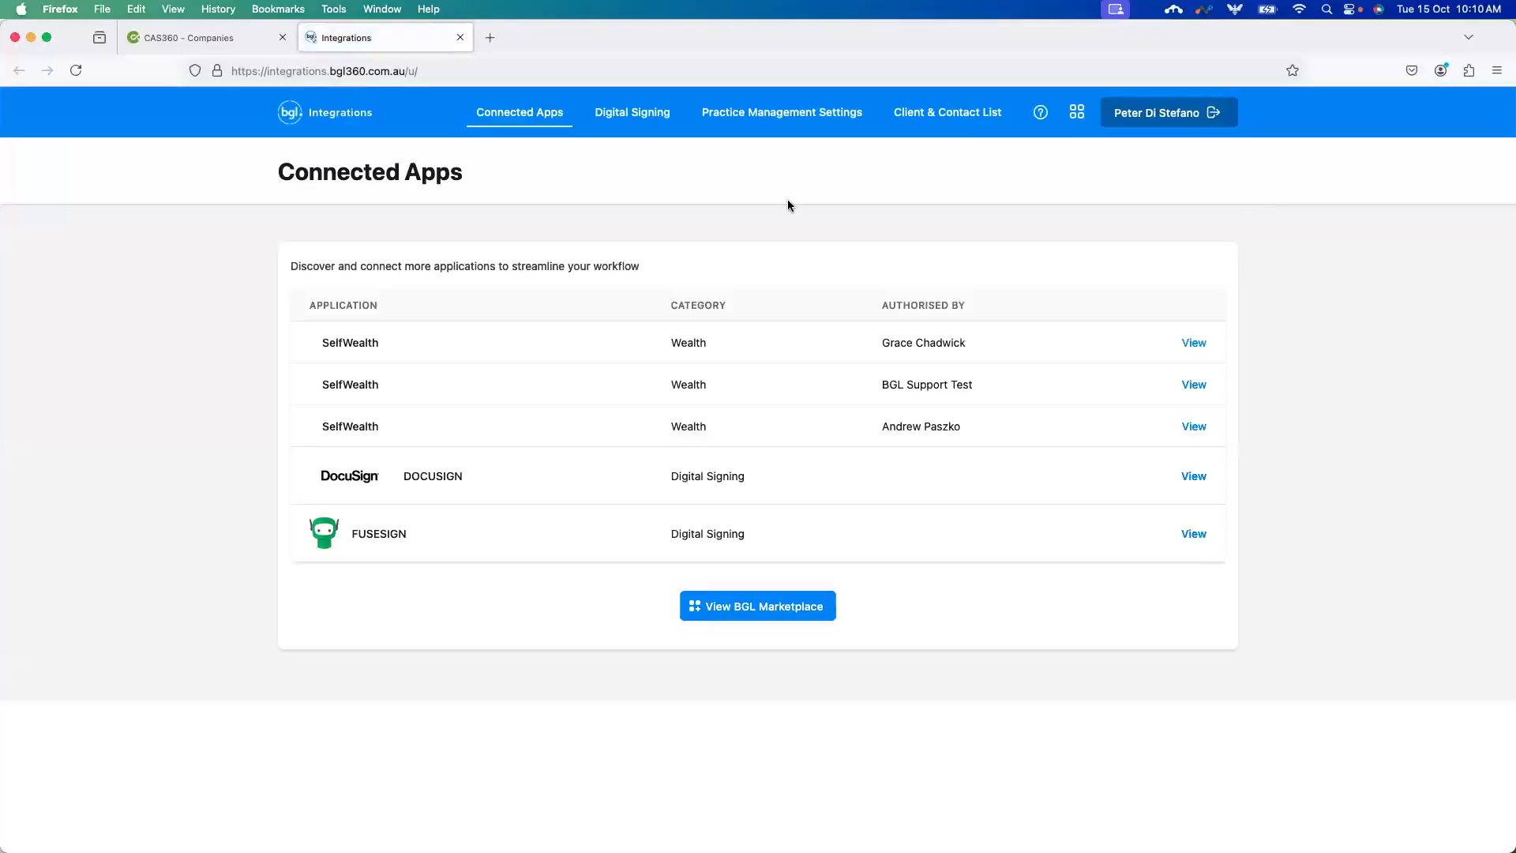
{"action": "left_click", "coordinate": [774, 120]}
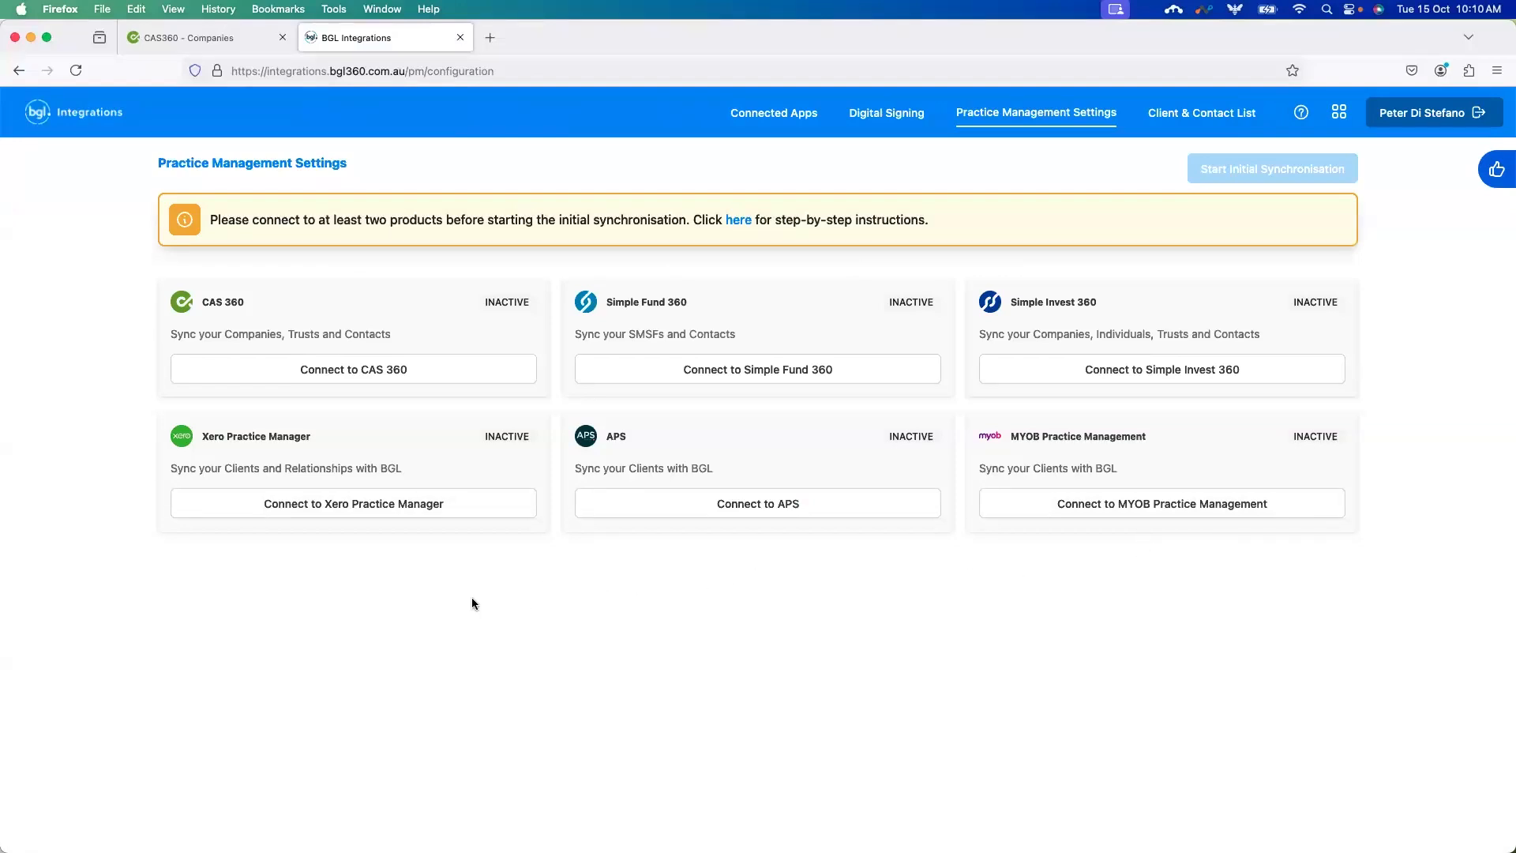
Step: Connect CAS 360, Simple Fund 360 and Simple Invest 360, and start the initial synchronisation
{"action": "left_click", "coordinate": [364, 377]}
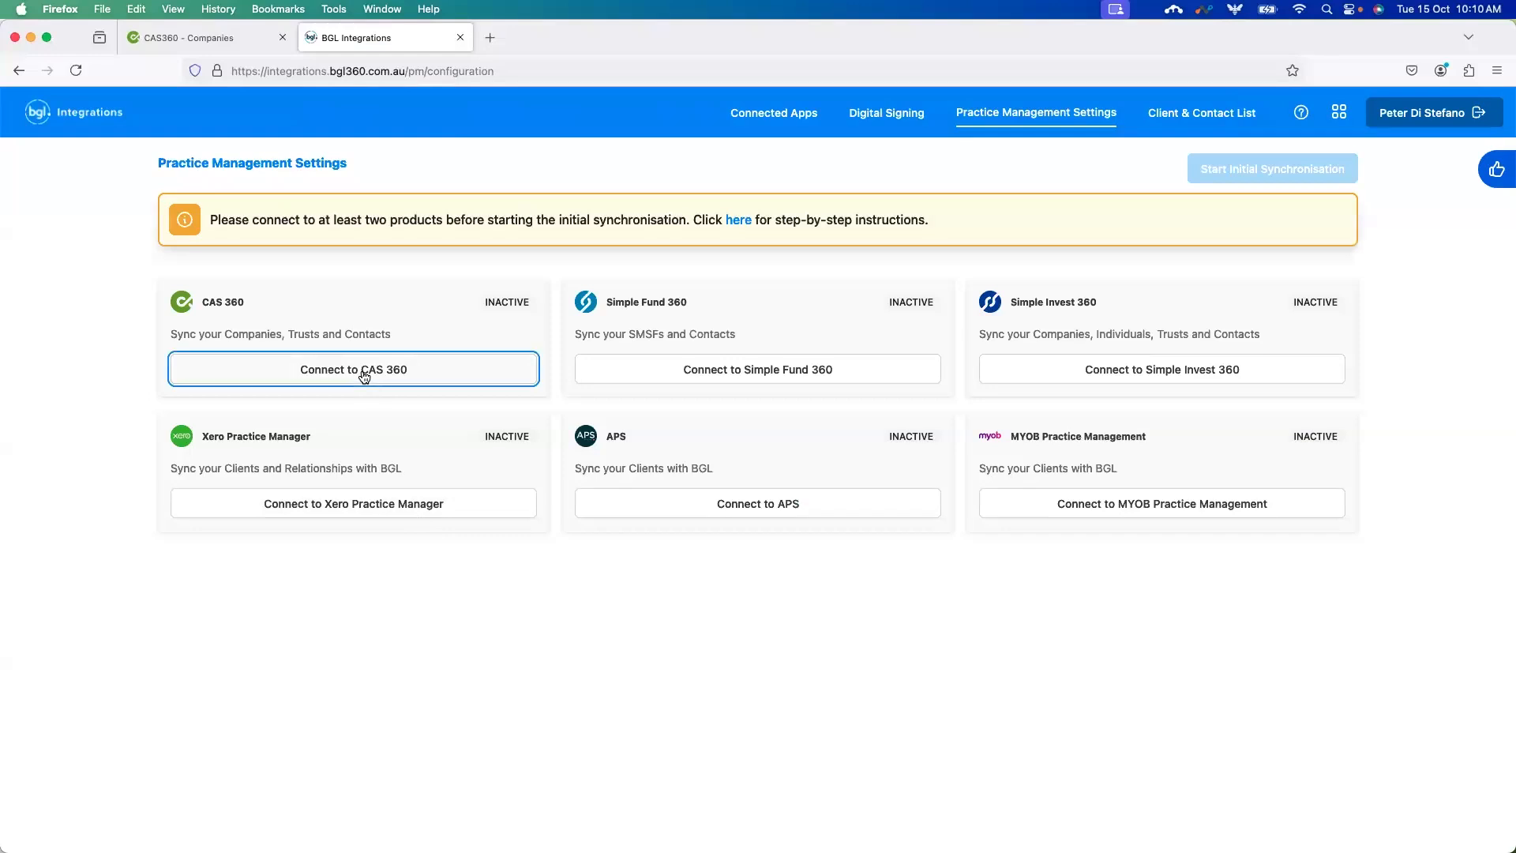
{"action": "left_click", "coordinate": [727, 371]}
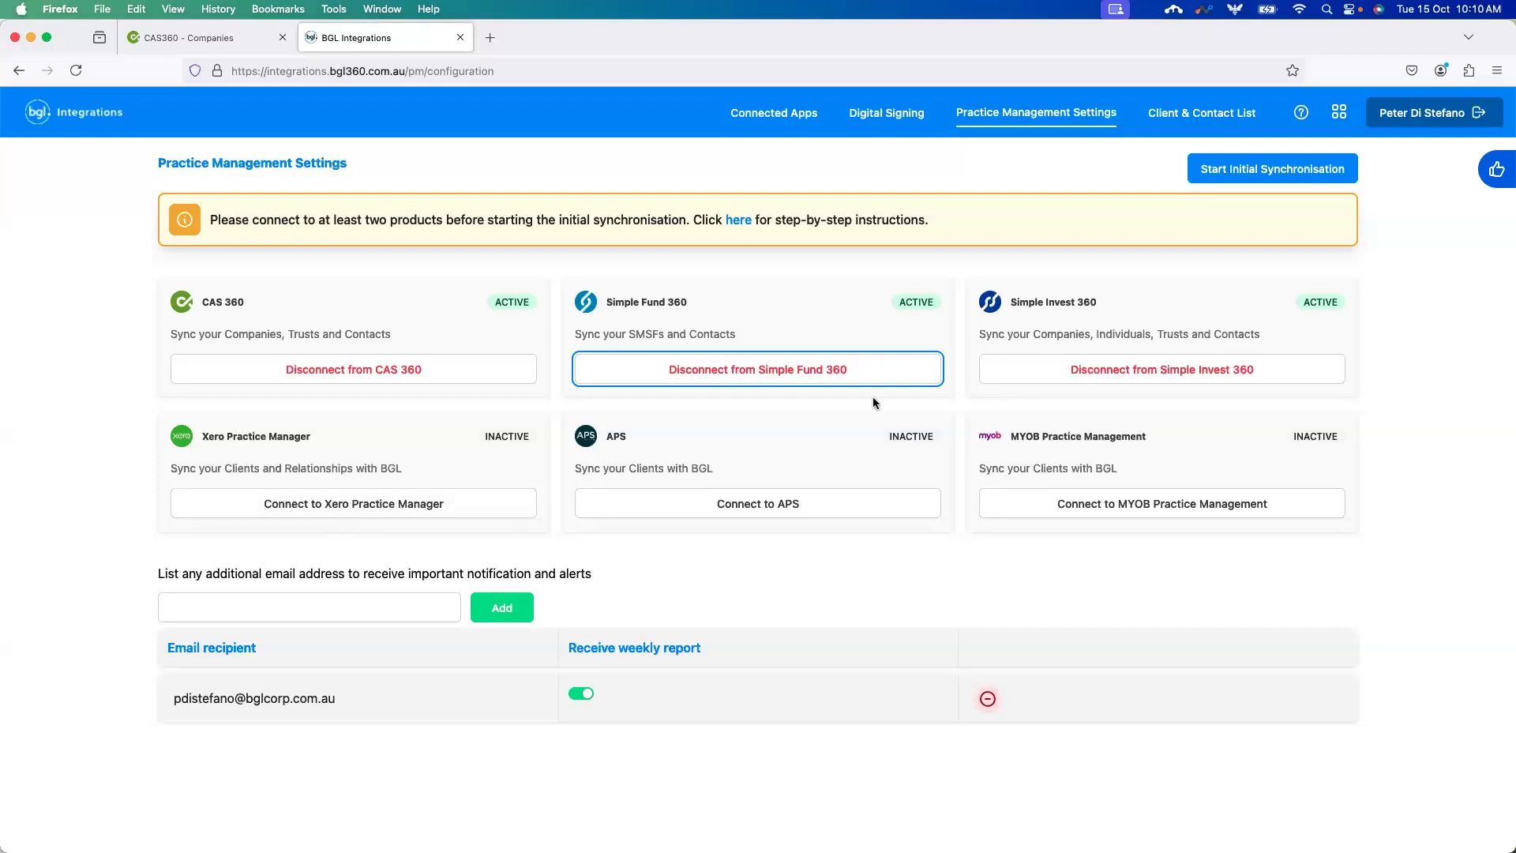
{"action": "left_click", "coordinate": [1243, 171]}
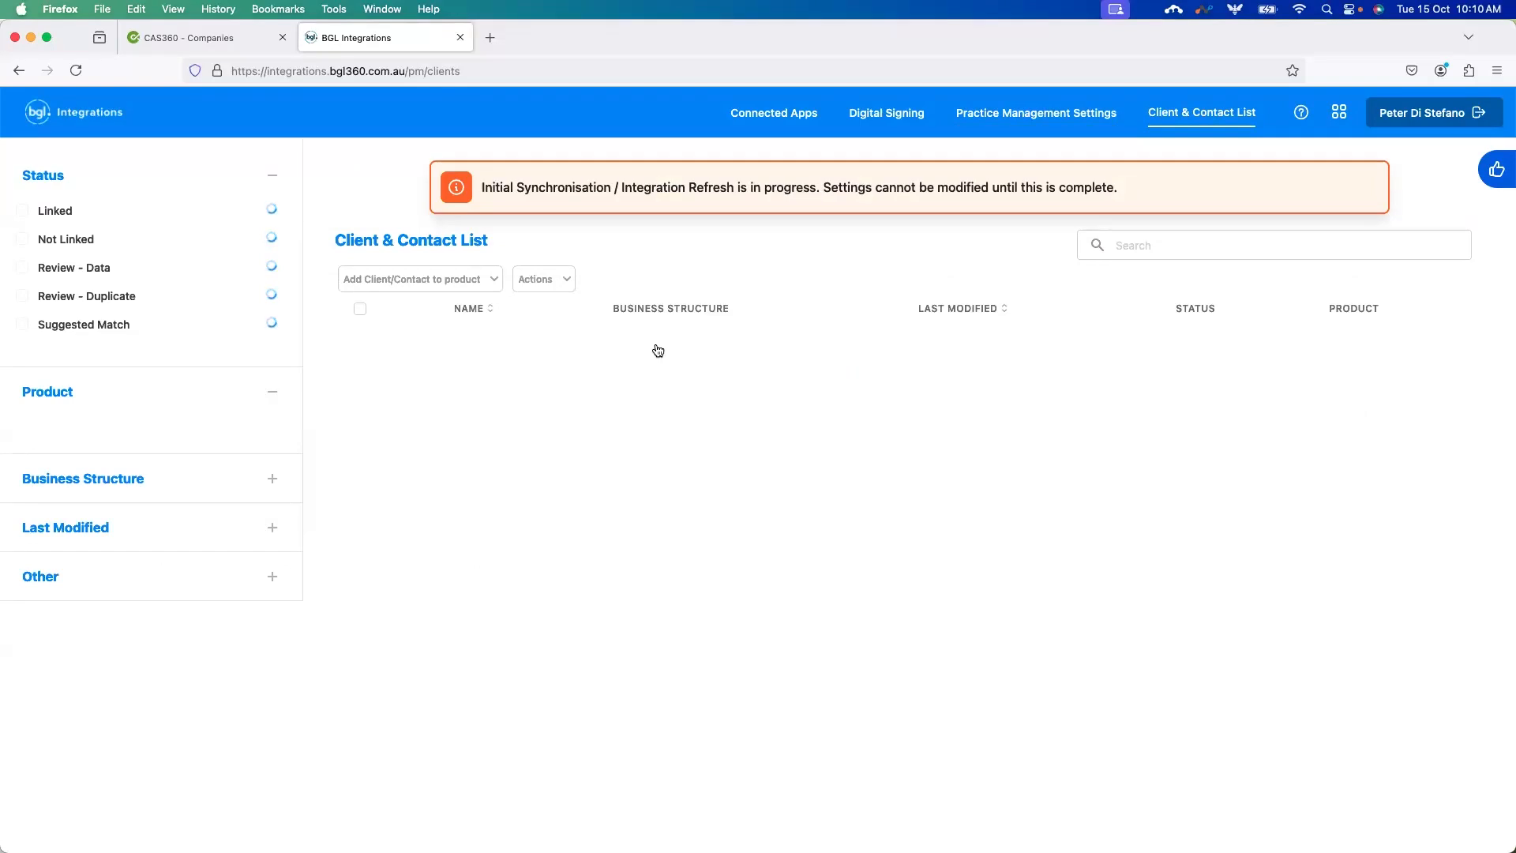
Step: Switch to the Chrome session of CAS 360 and review the Practice Management Settings in BGL Integrations
{"action": "key", "text": "super+Tab"}
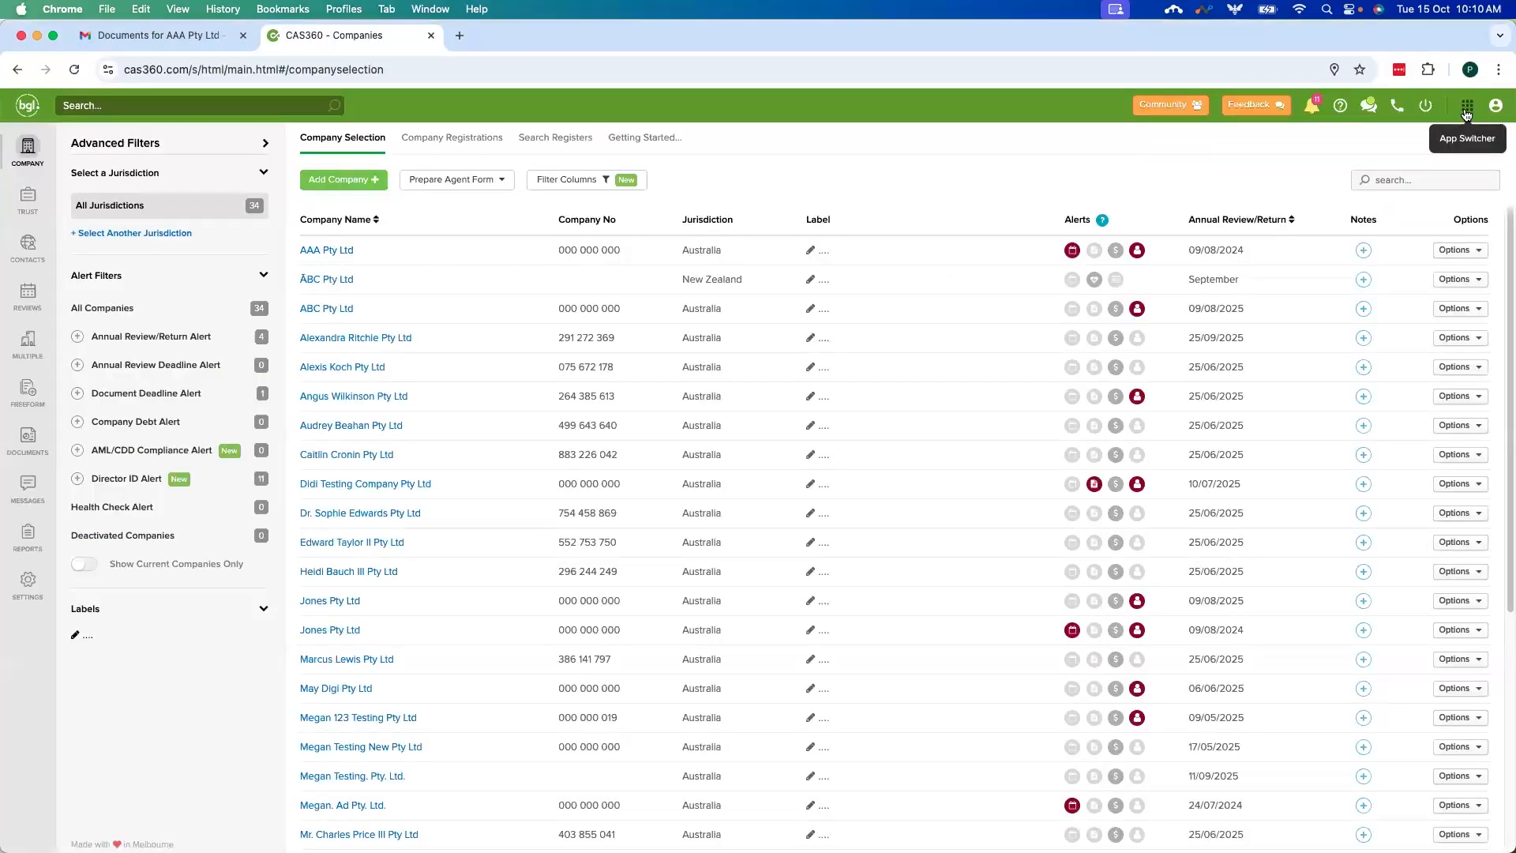
{"action": "left_click", "coordinate": [1467, 110]}
{"action": "left_click", "coordinate": [1261, 170]}
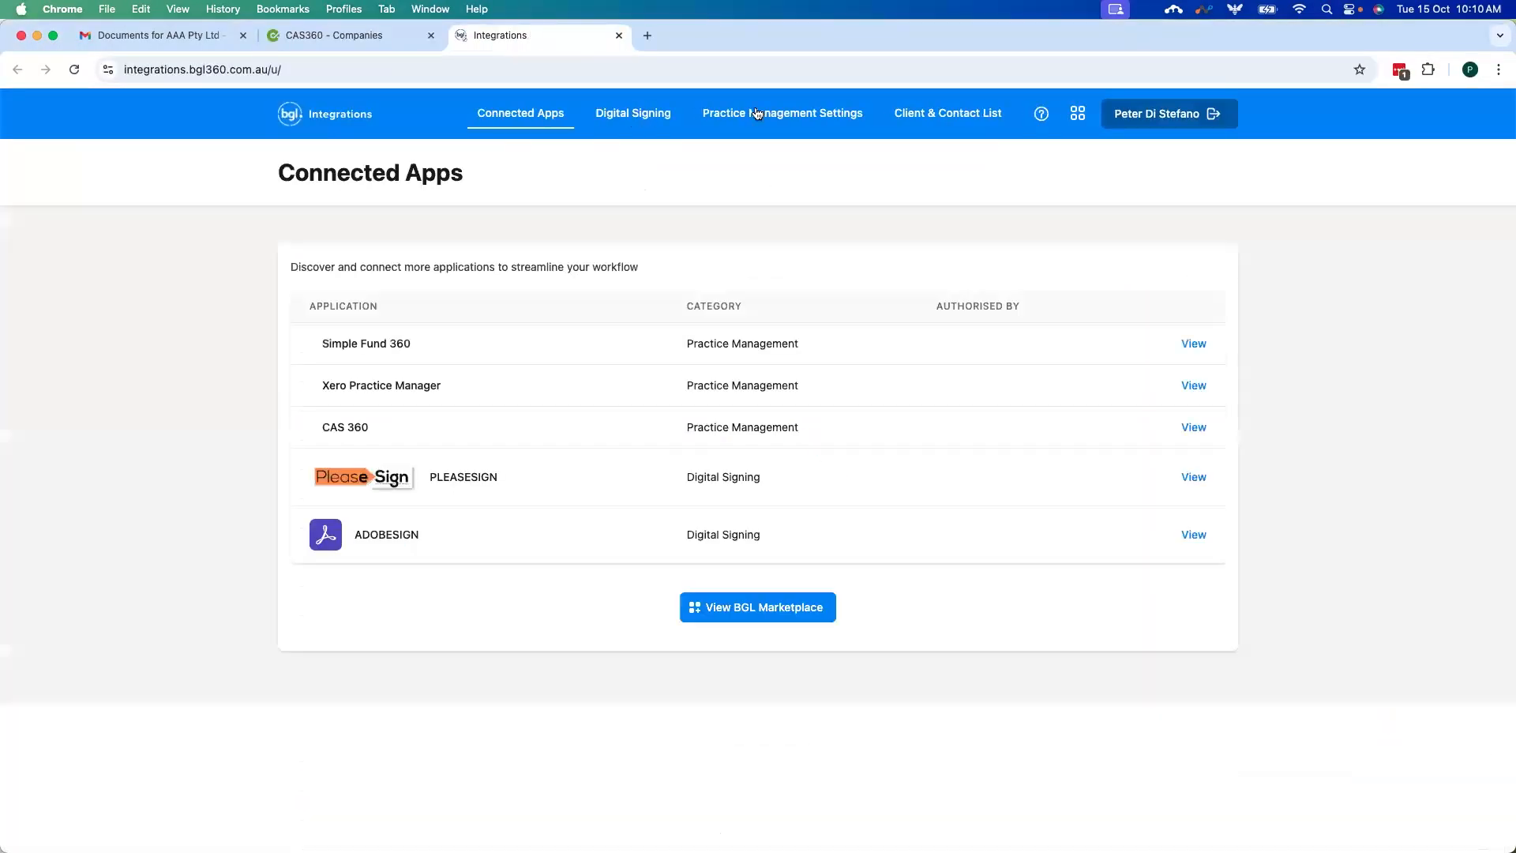
{"action": "left_click", "coordinate": [841, 114]}
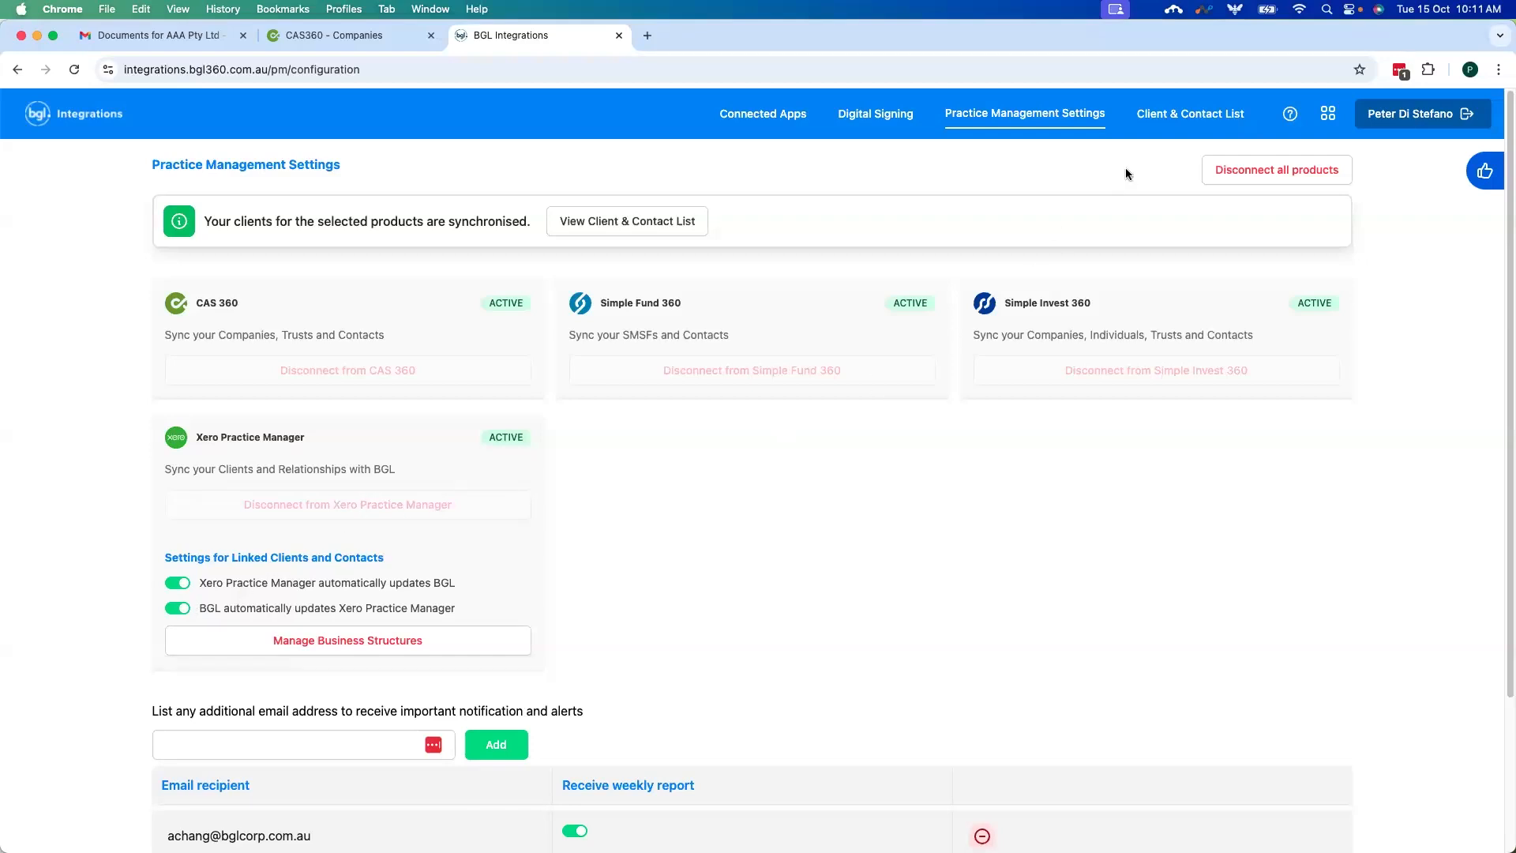
Step: Filter the Client & Contact List to Linked, compare the first record's CAS 360 and Xero data, and return to the list
{"action": "left_click", "coordinate": [1184, 120]}
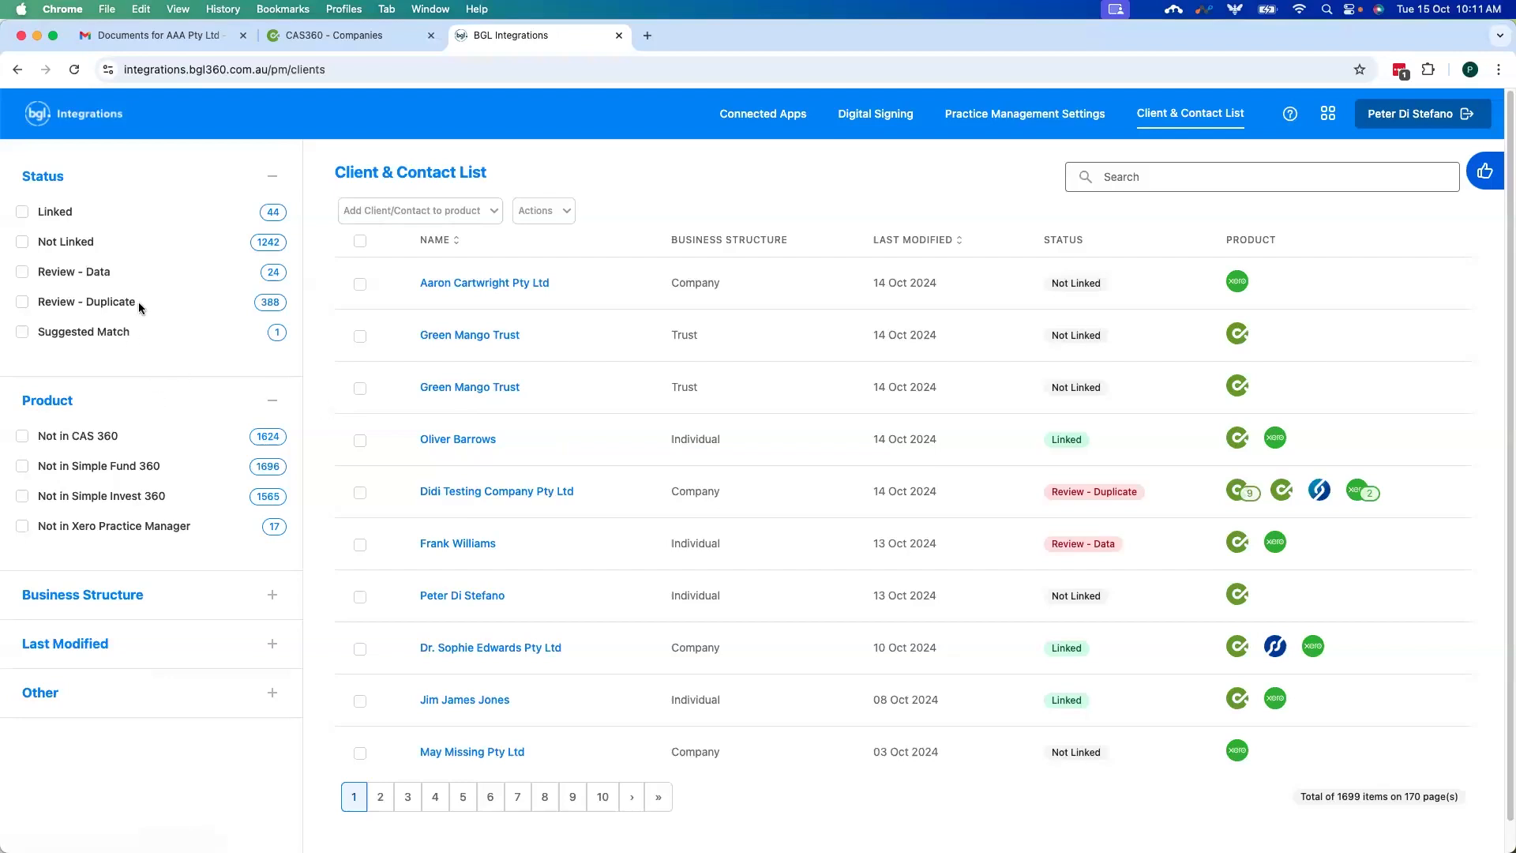
{"action": "left_click", "coordinate": [22, 212]}
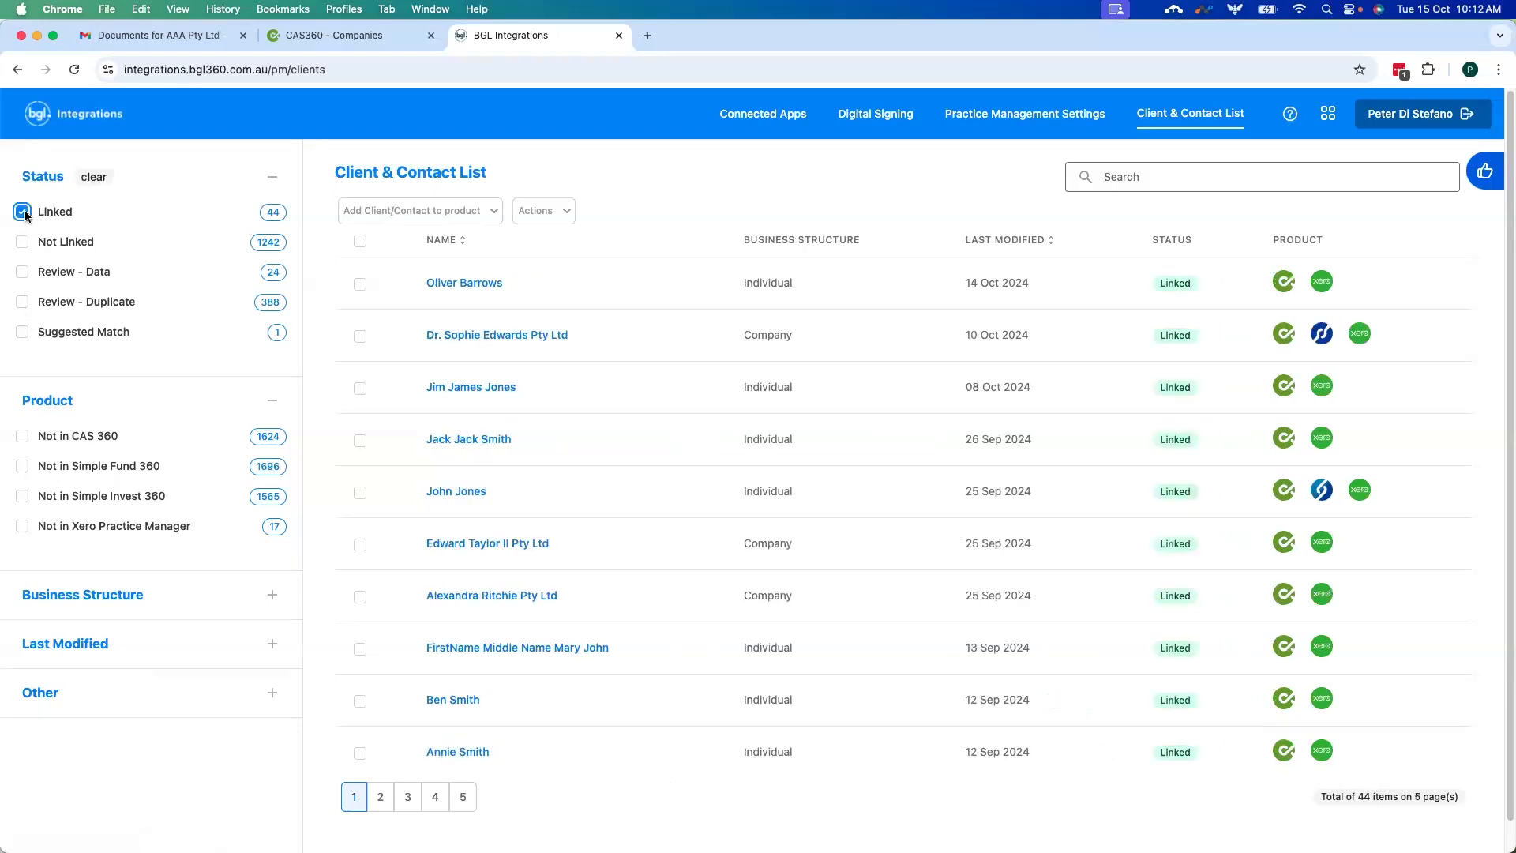
{"action": "left_click", "coordinate": [476, 286]}
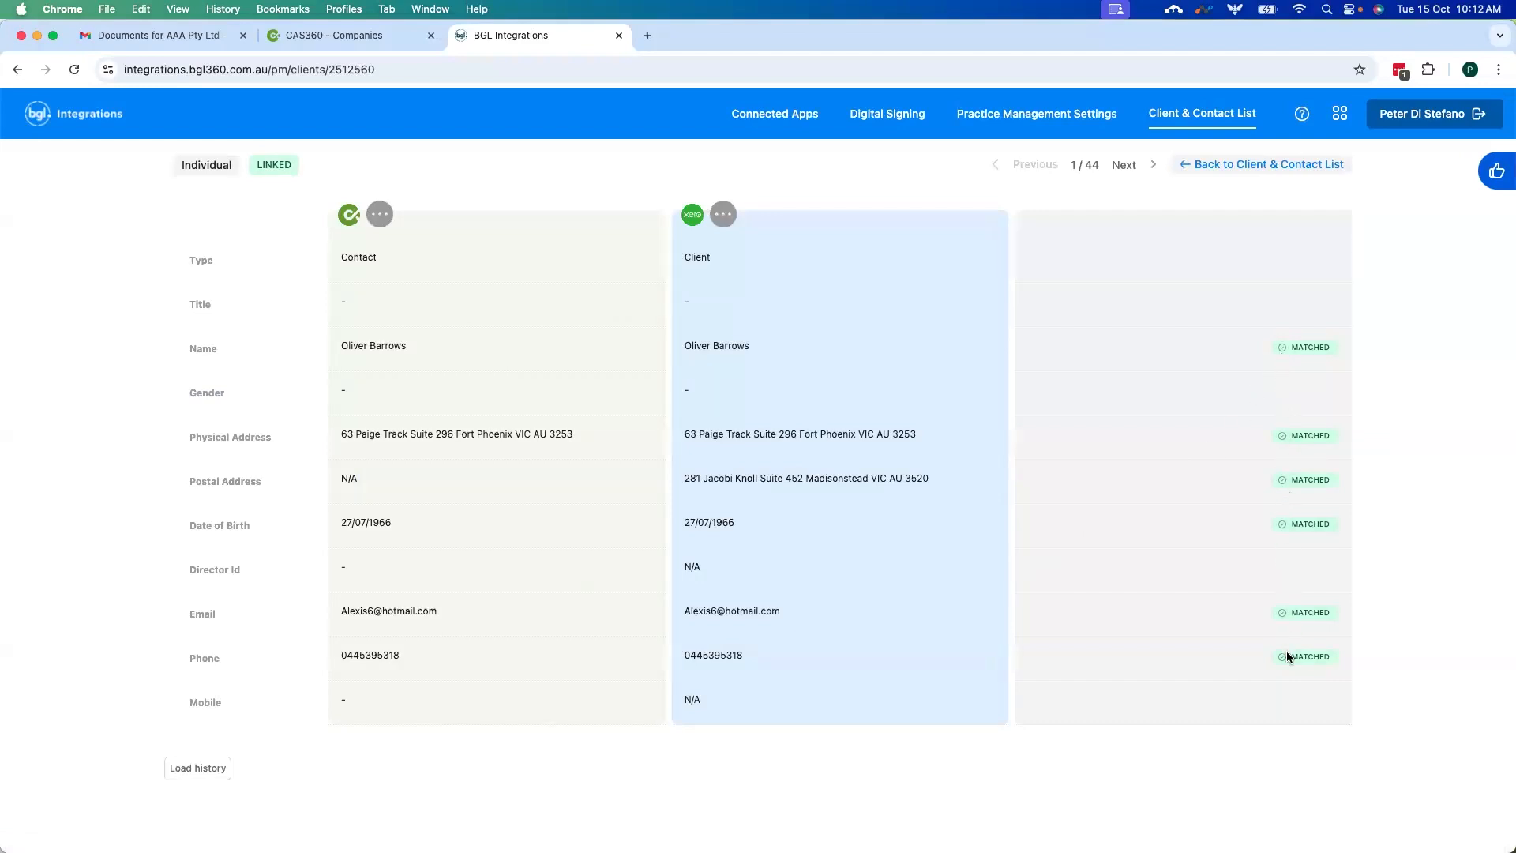
{"action": "left_click", "coordinate": [1247, 166]}
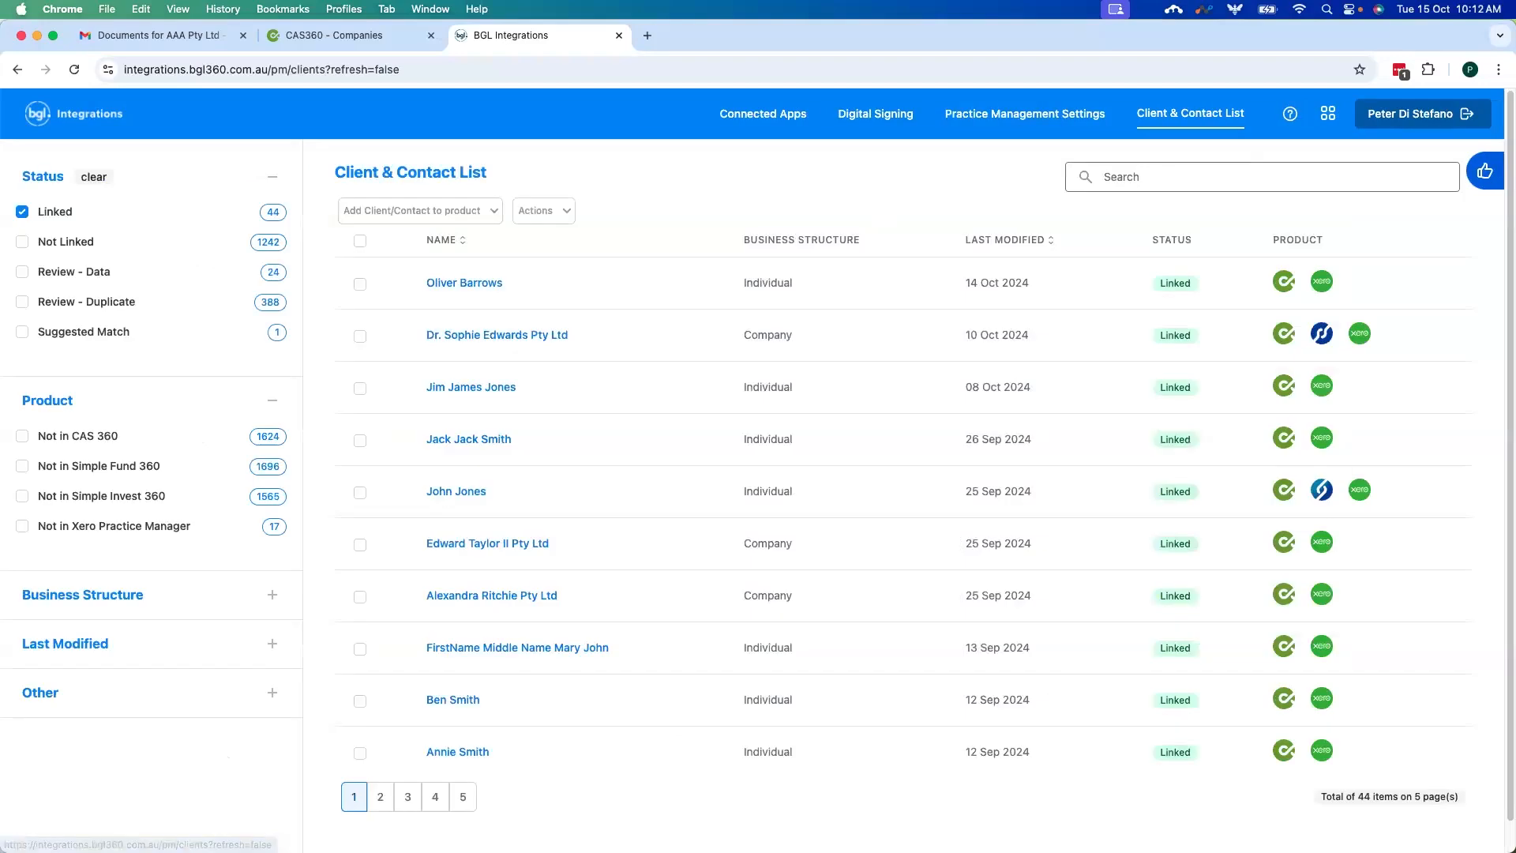
Step: Replace the Linked filter with Not Linked, examine which product holds each record, and clear the filter
{"action": "left_click", "coordinate": [22, 211]}
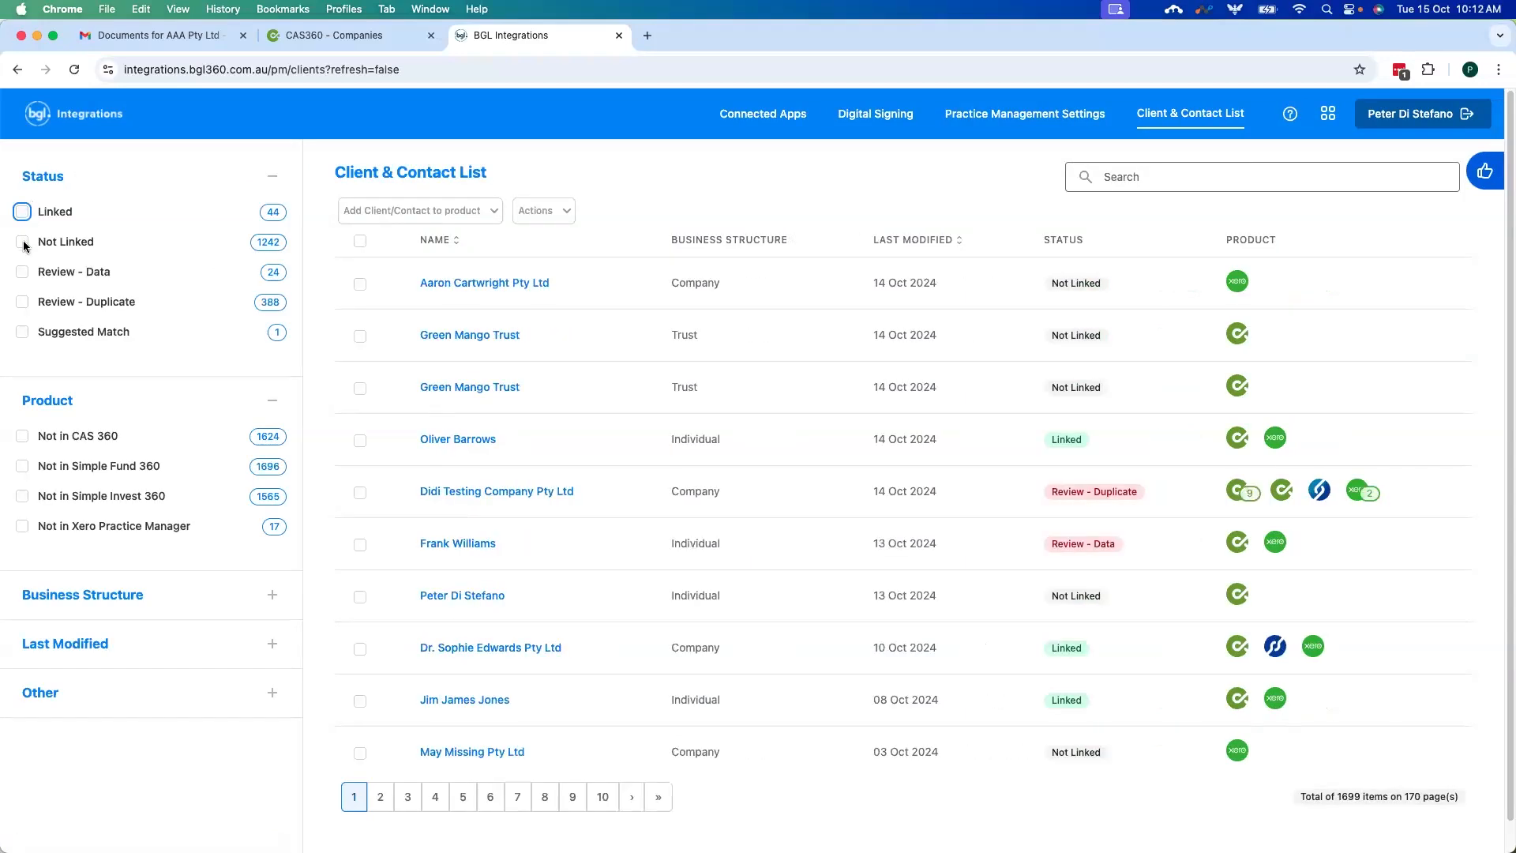
{"action": "left_click", "coordinate": [22, 241]}
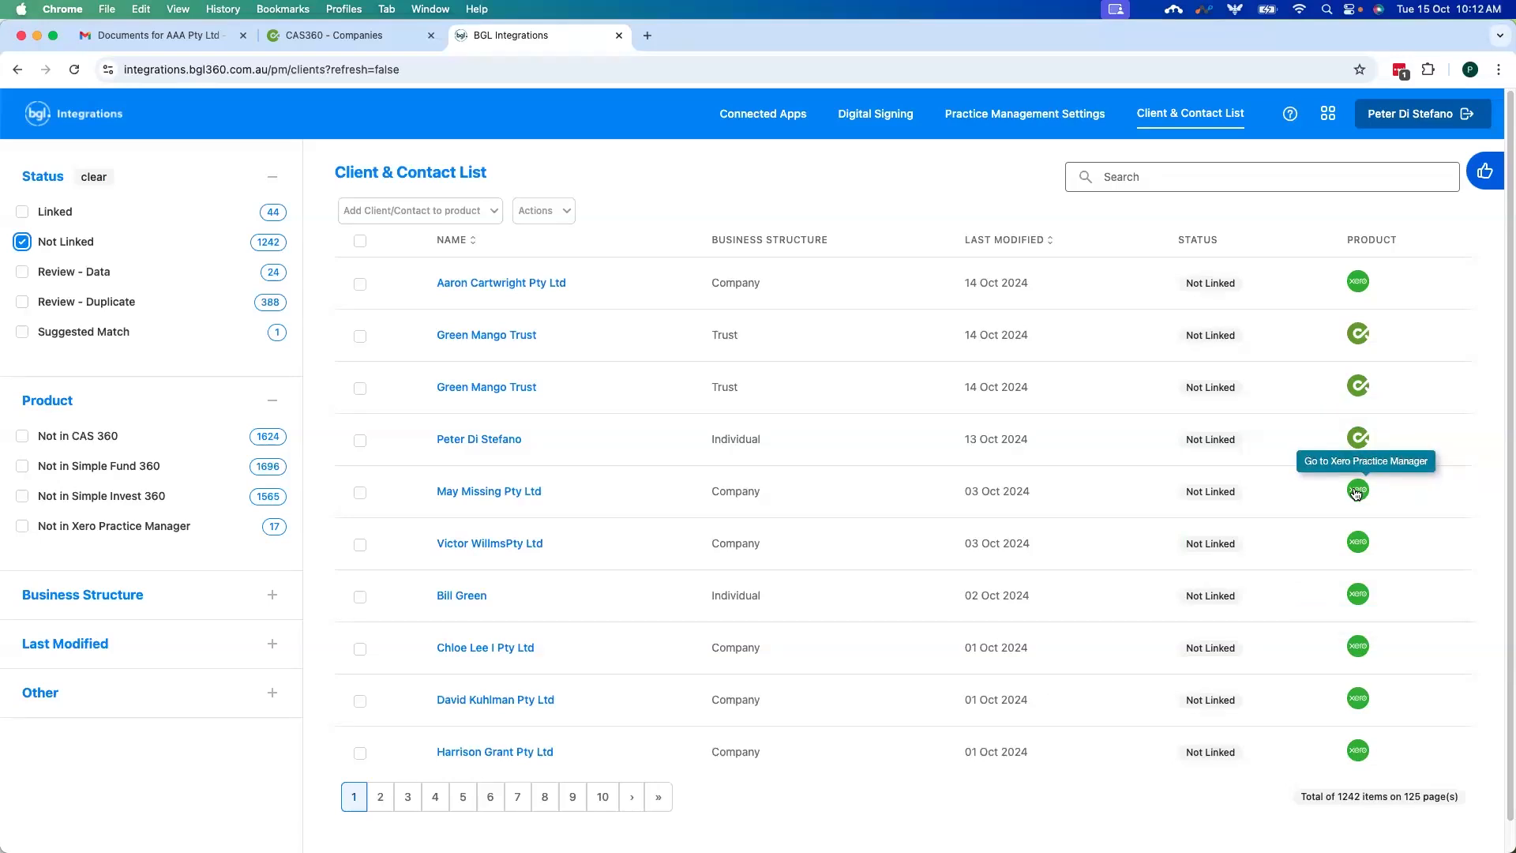
{"action": "left_click", "coordinate": [20, 243]}
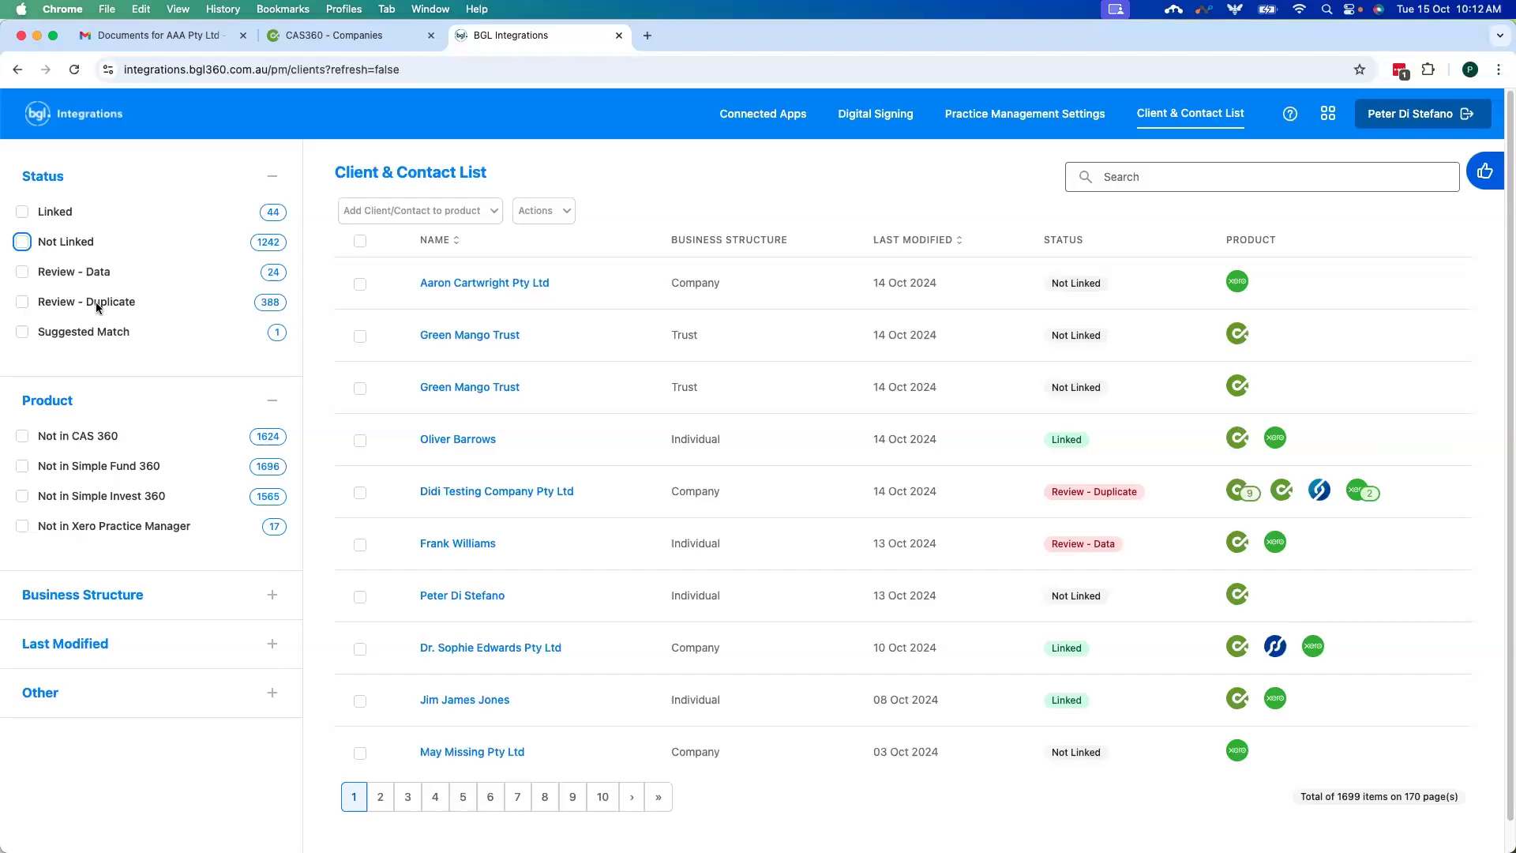
Step: Resolve the first Review - Data record by saving the CAS 360 contact's physical address to all products, and return to the unfiltered list
{"action": "left_click", "coordinate": [22, 272]}
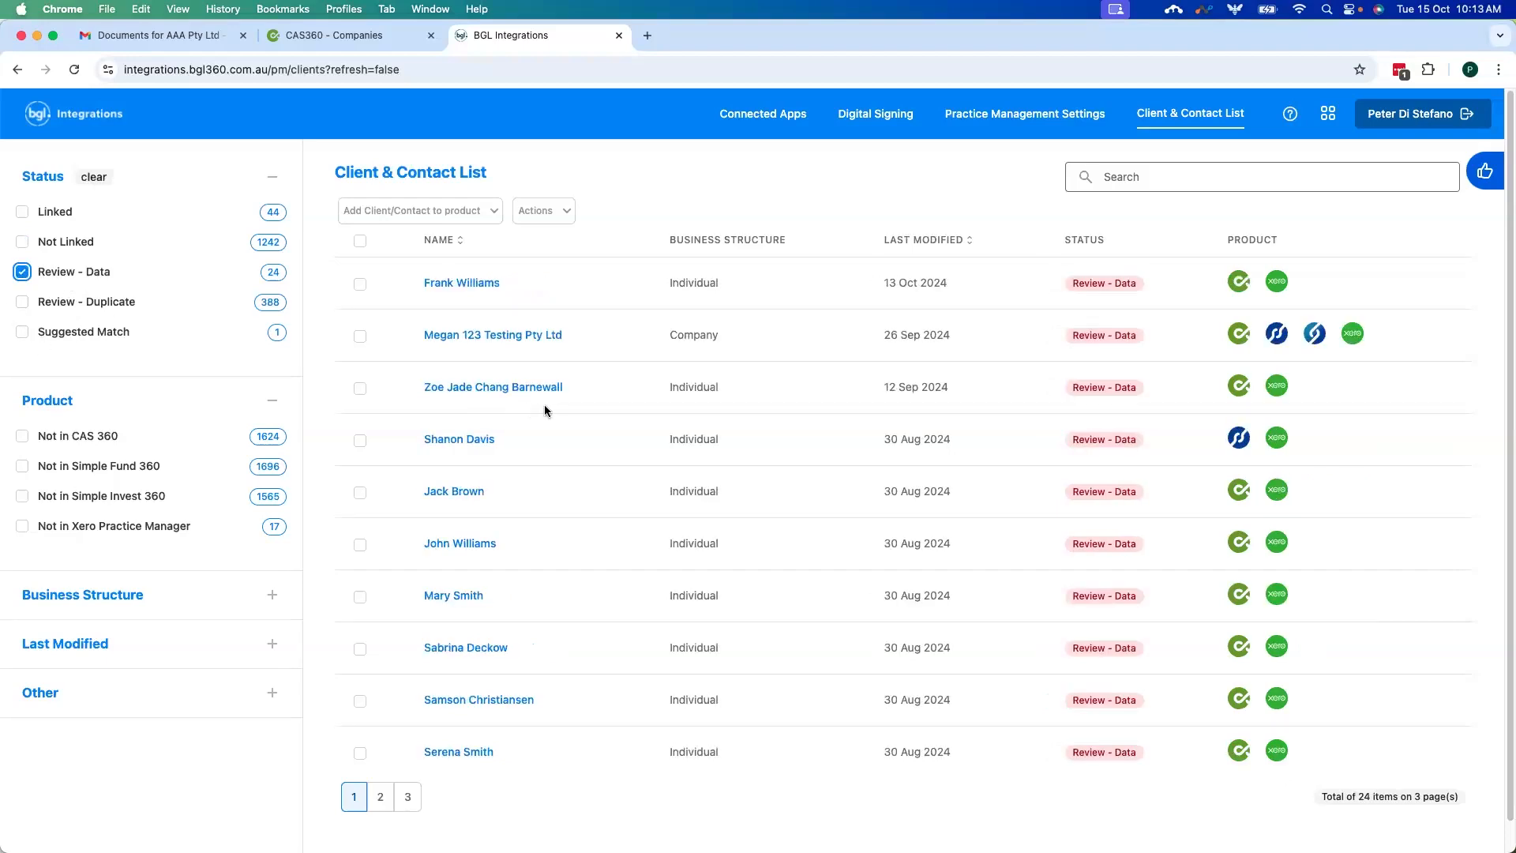
{"action": "left_click", "coordinate": [469, 286]}
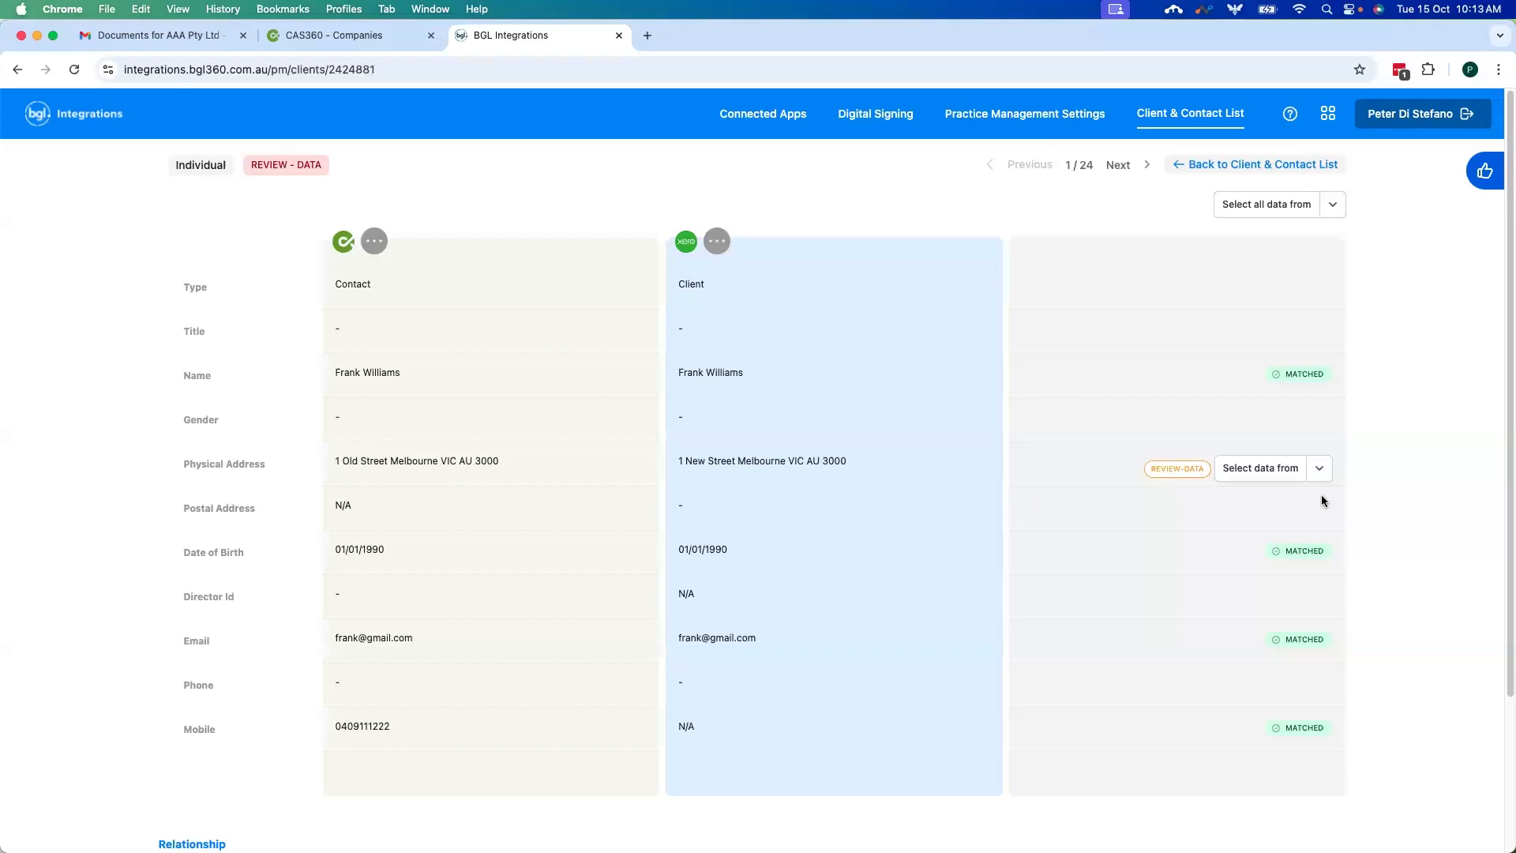
{"action": "left_click", "coordinate": [1319, 470]}
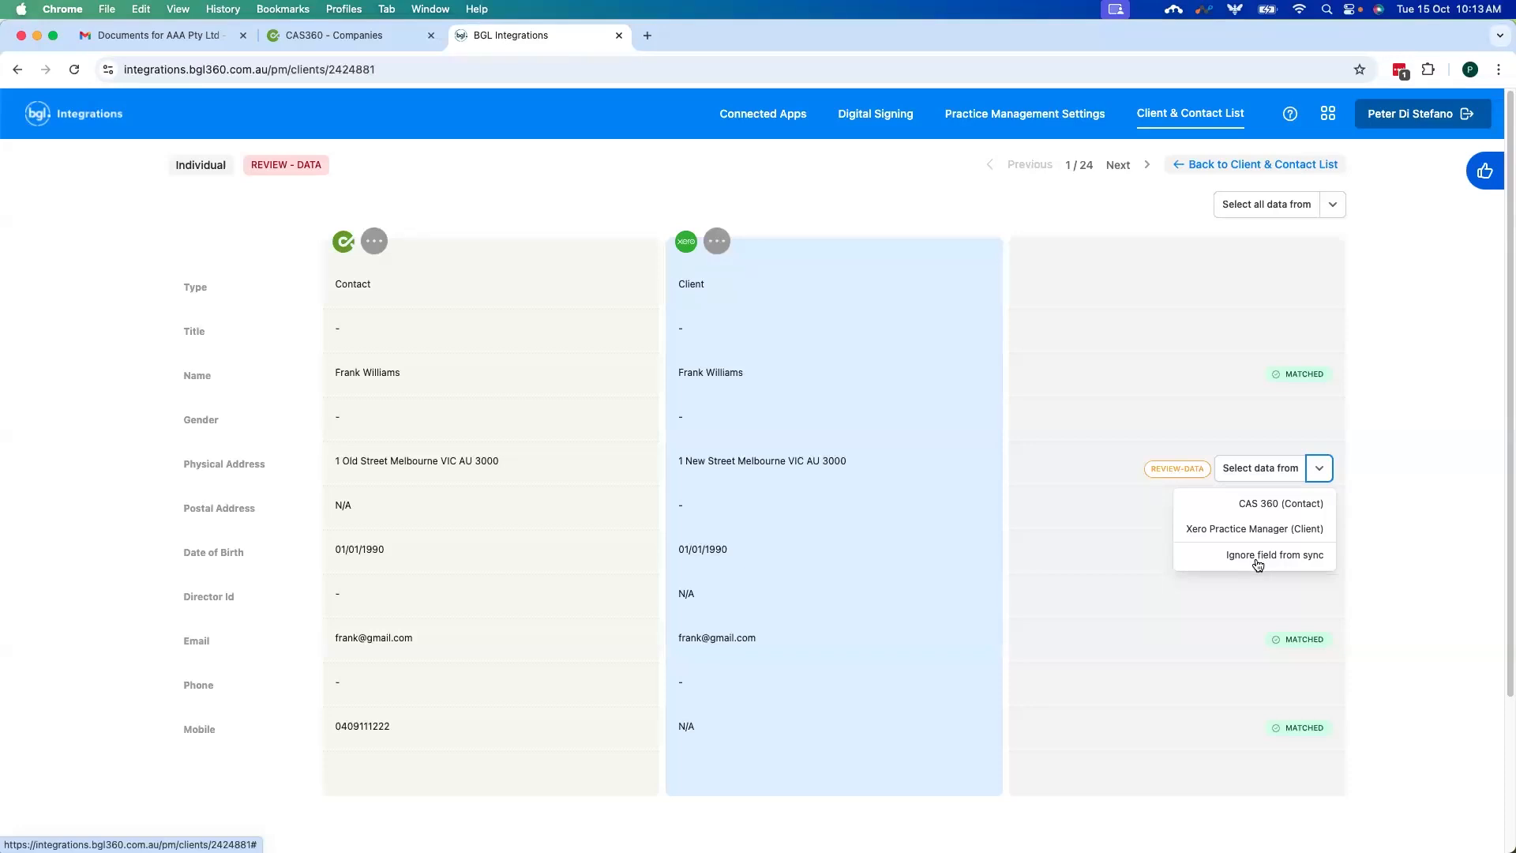
{"action": "left_click", "coordinate": [1281, 506]}
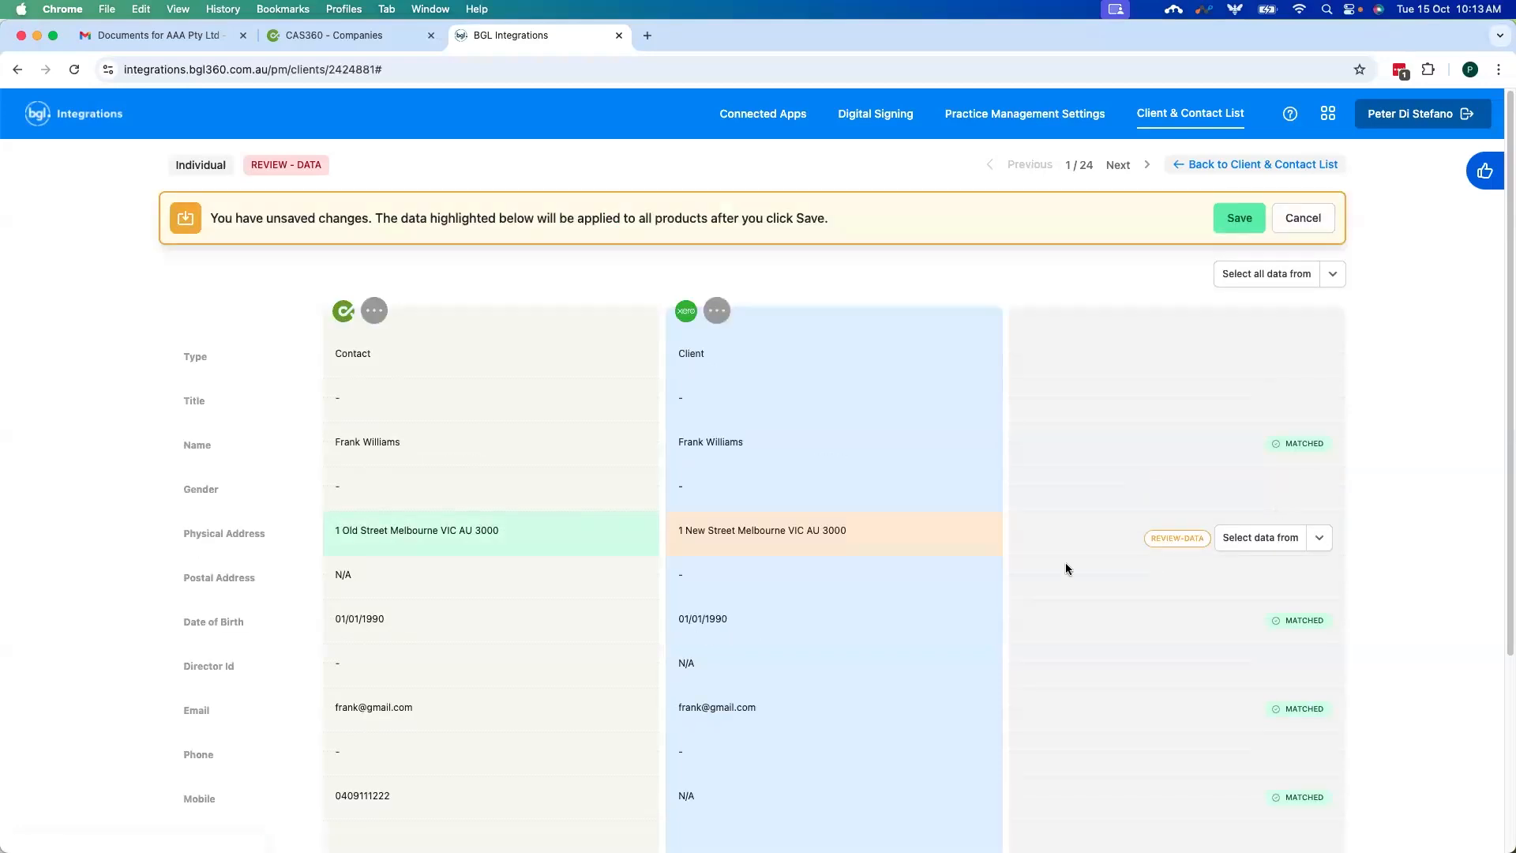
{"action": "left_click", "coordinate": [1232, 219]}
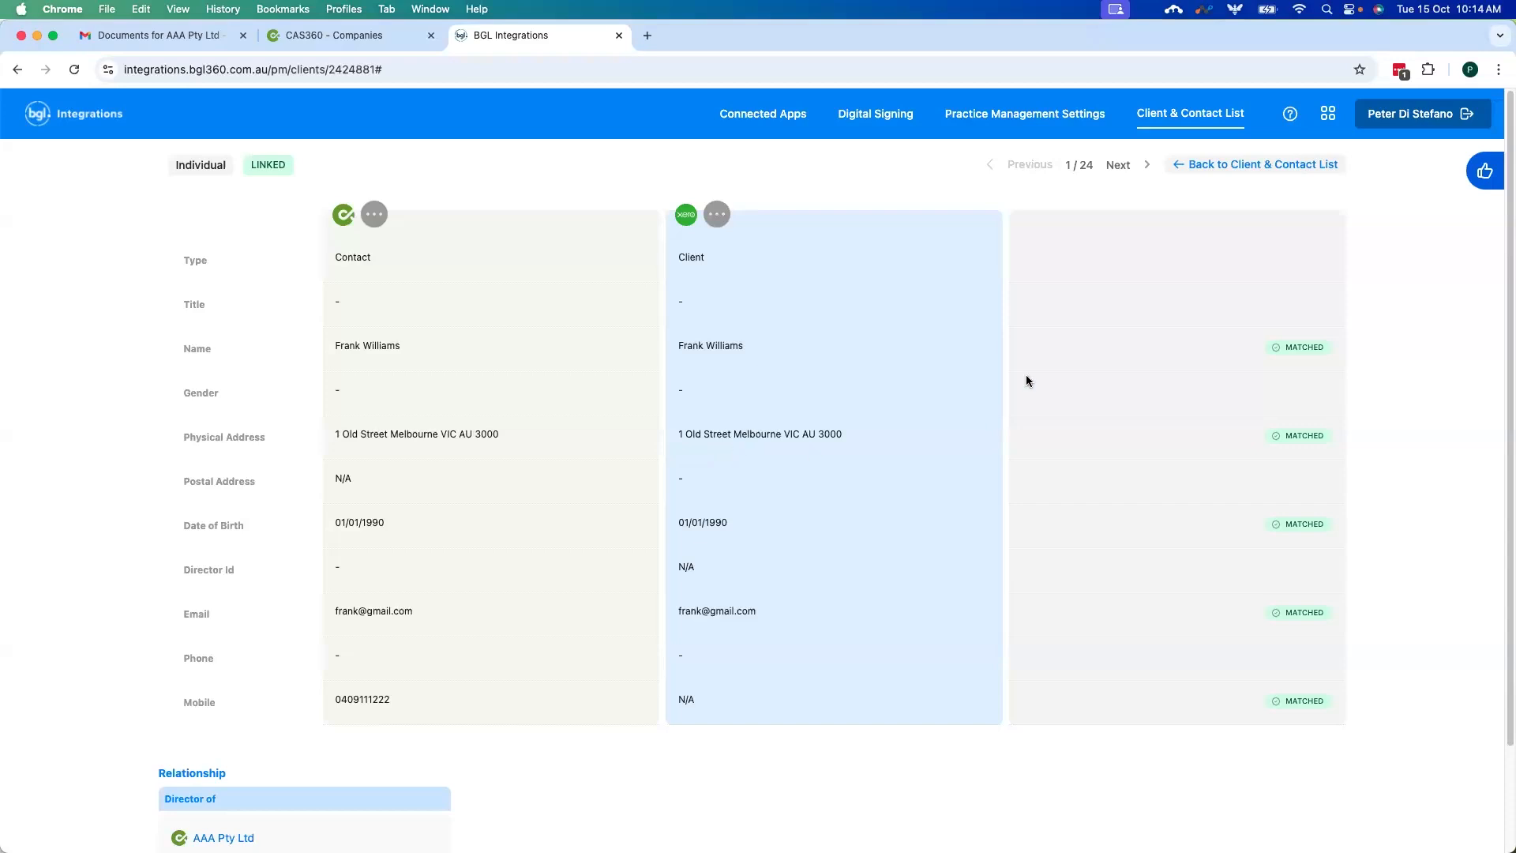
{"action": "left_click", "coordinate": [1223, 162]}
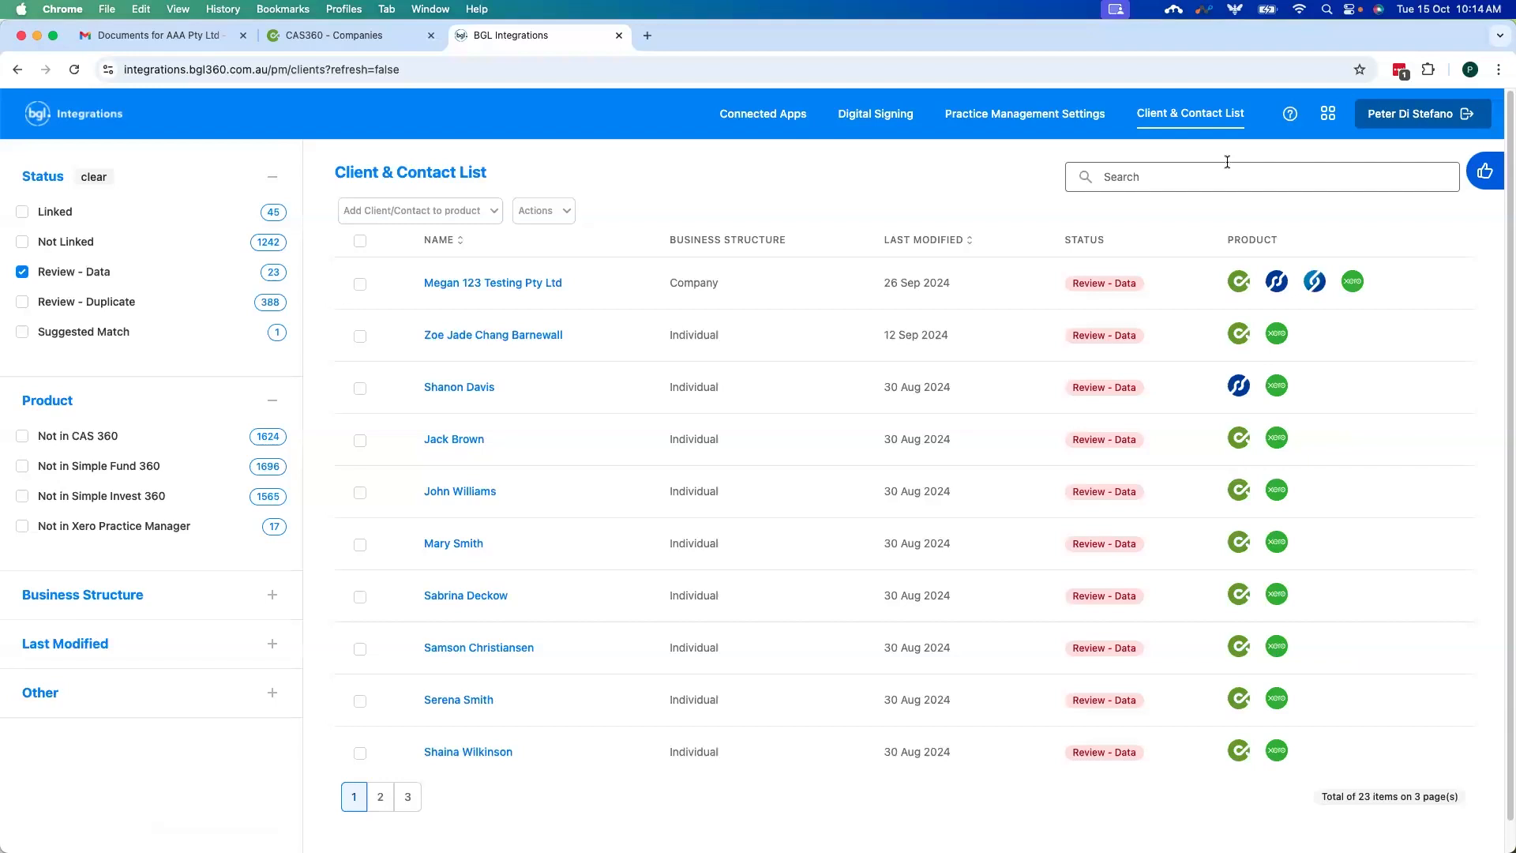
{"action": "left_click", "coordinate": [25, 276]}
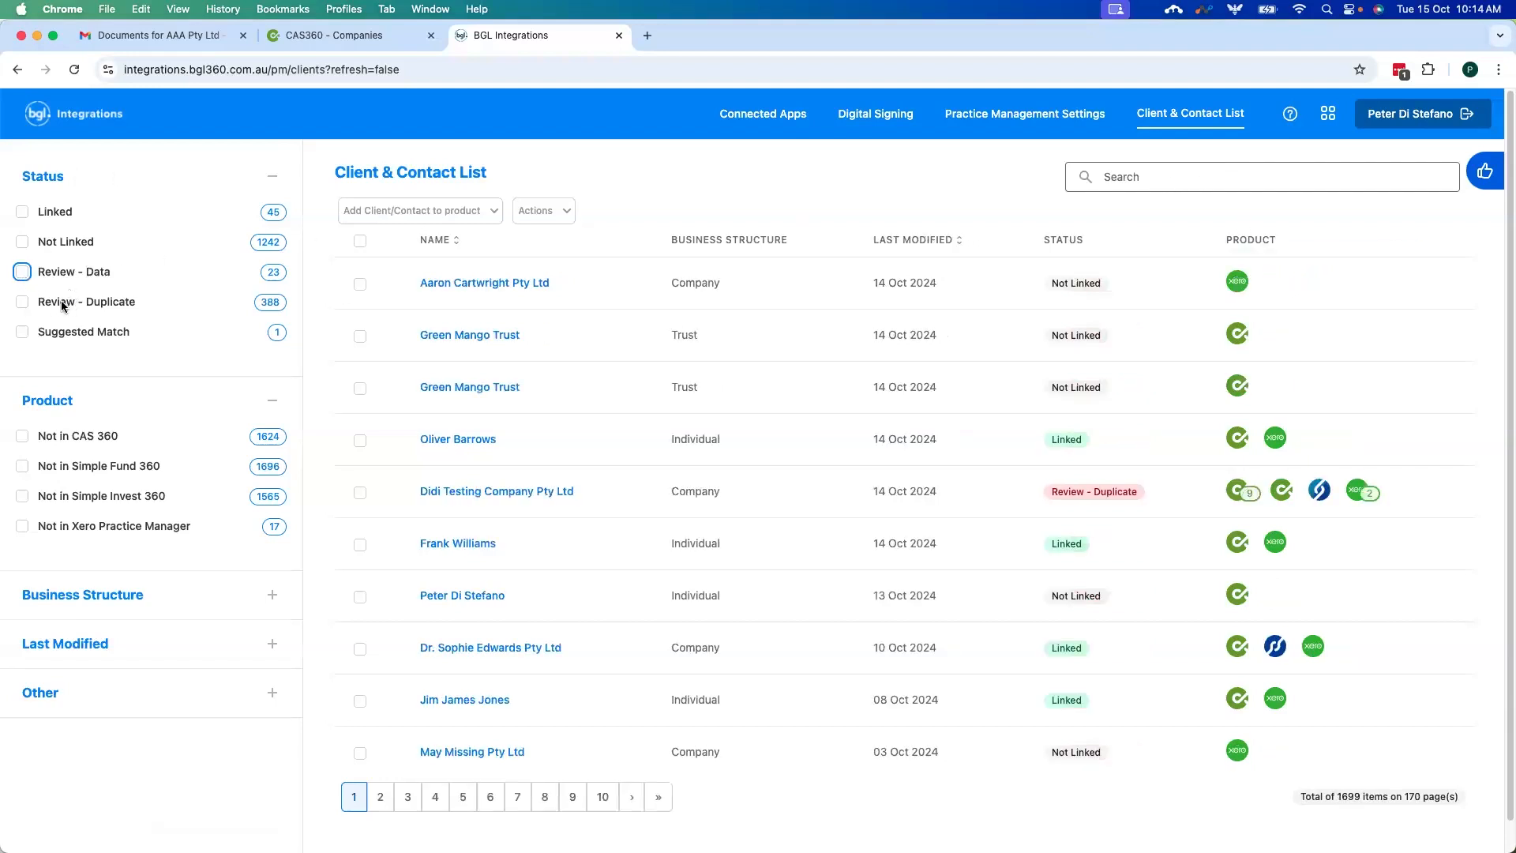
Step: Filter the list to Review - Duplicate, open May Digi Pty Ltd, and compare the company numbers of its two duplicate CAS 360 records
{"action": "left_click", "coordinate": [22, 302]}
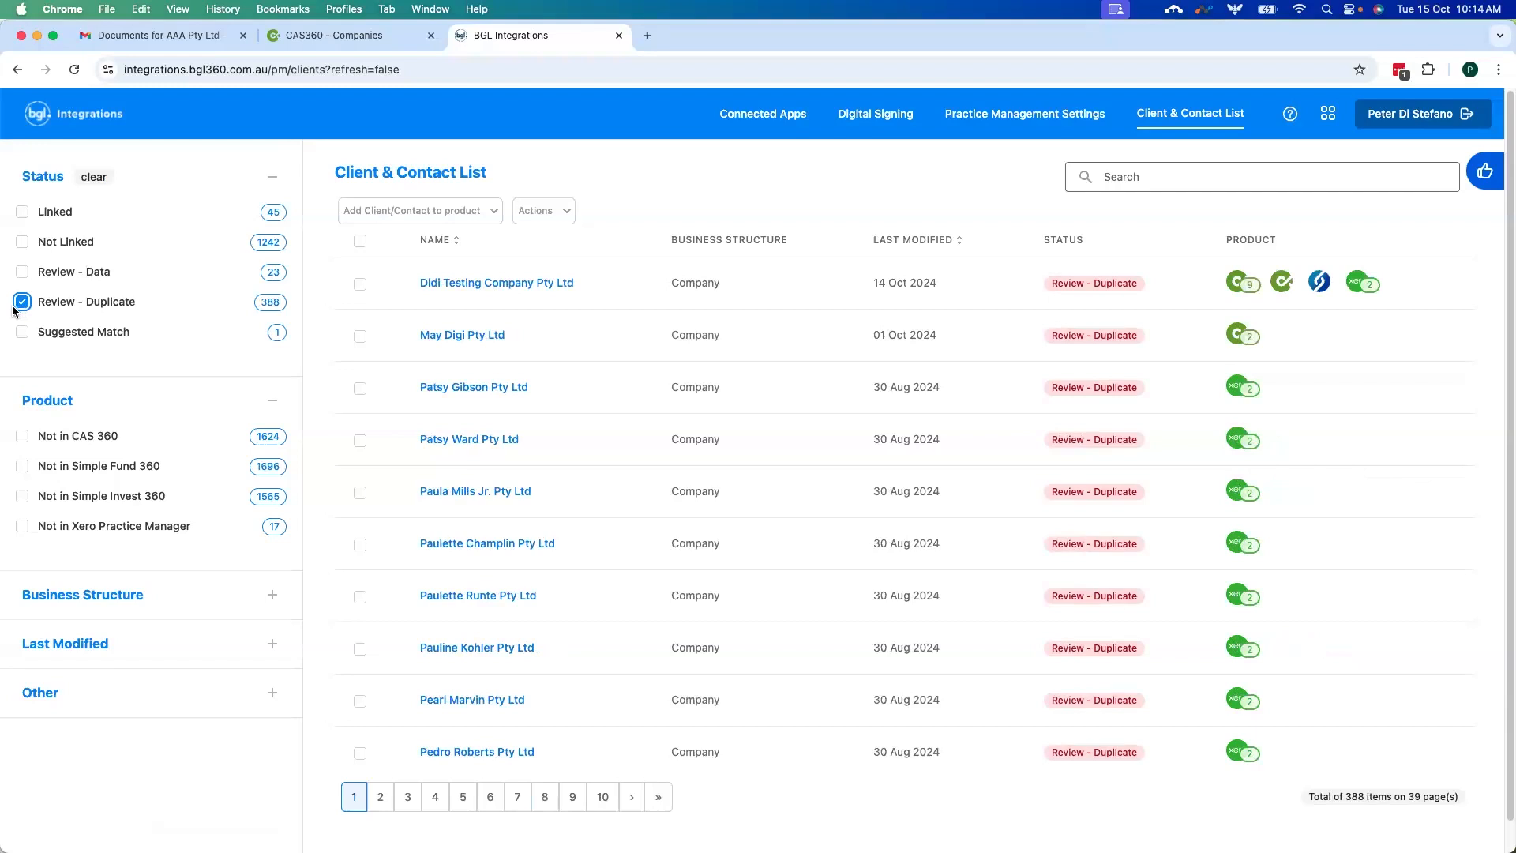
{"action": "left_click", "coordinate": [450, 337]}
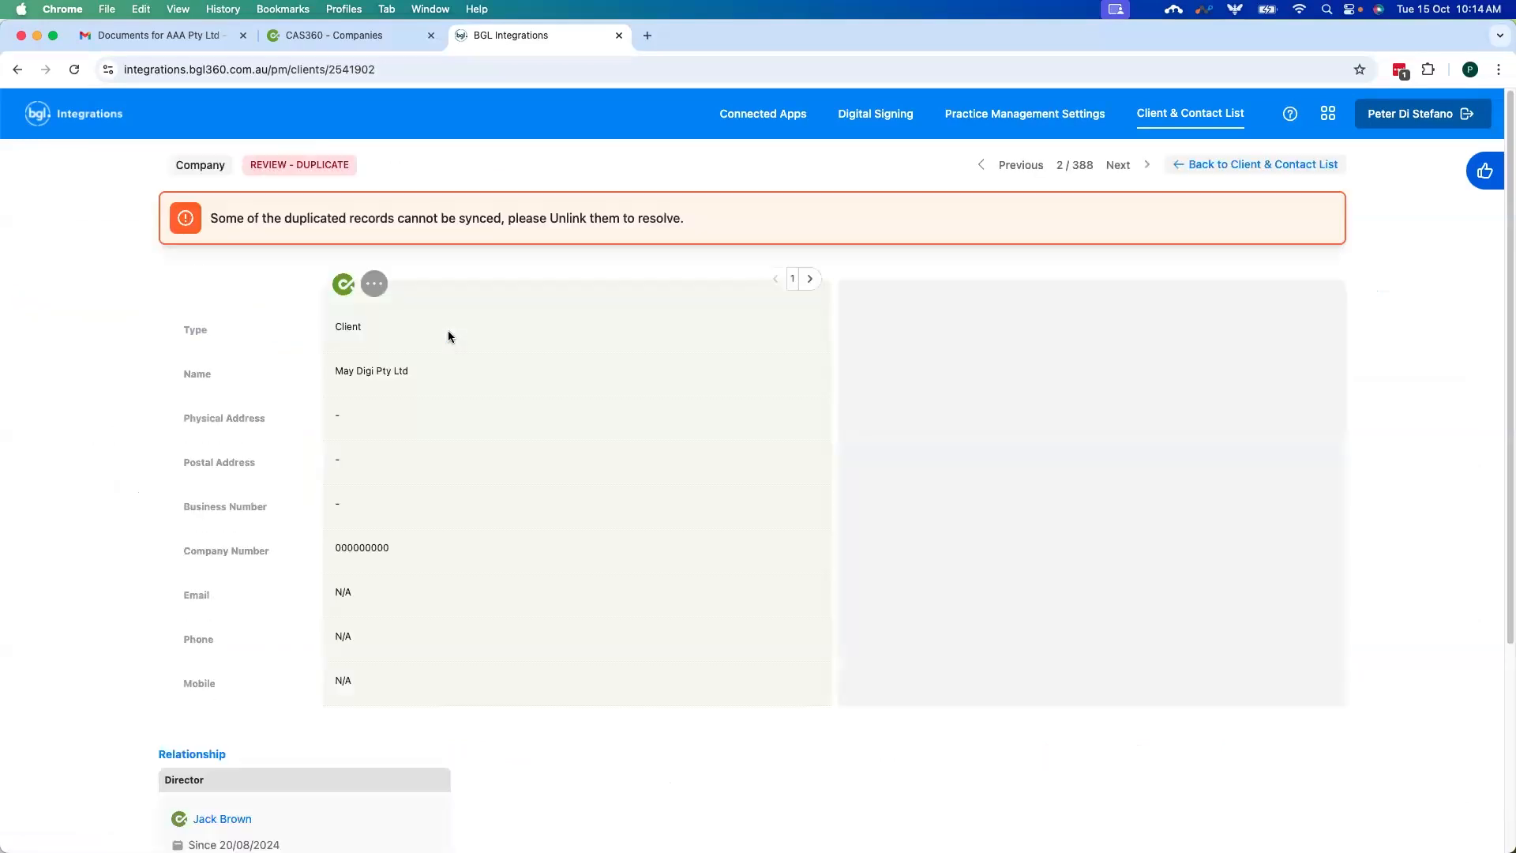
{"action": "scroll", "coordinate": [615, 513], "scroll_direction": "down", "scroll_amount": 1}
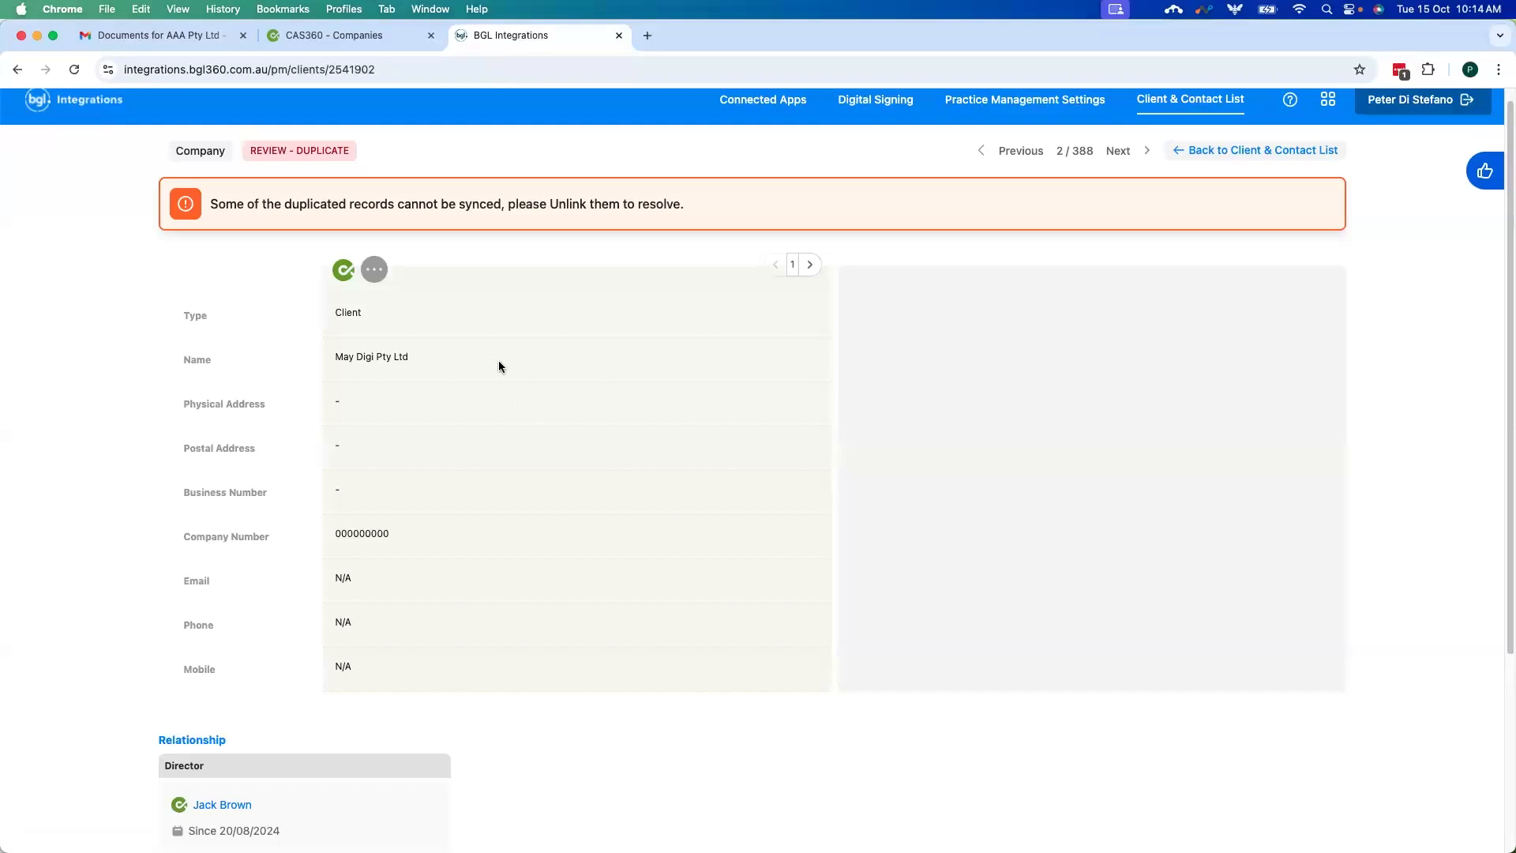
{"action": "left_click", "coordinate": [812, 269]}
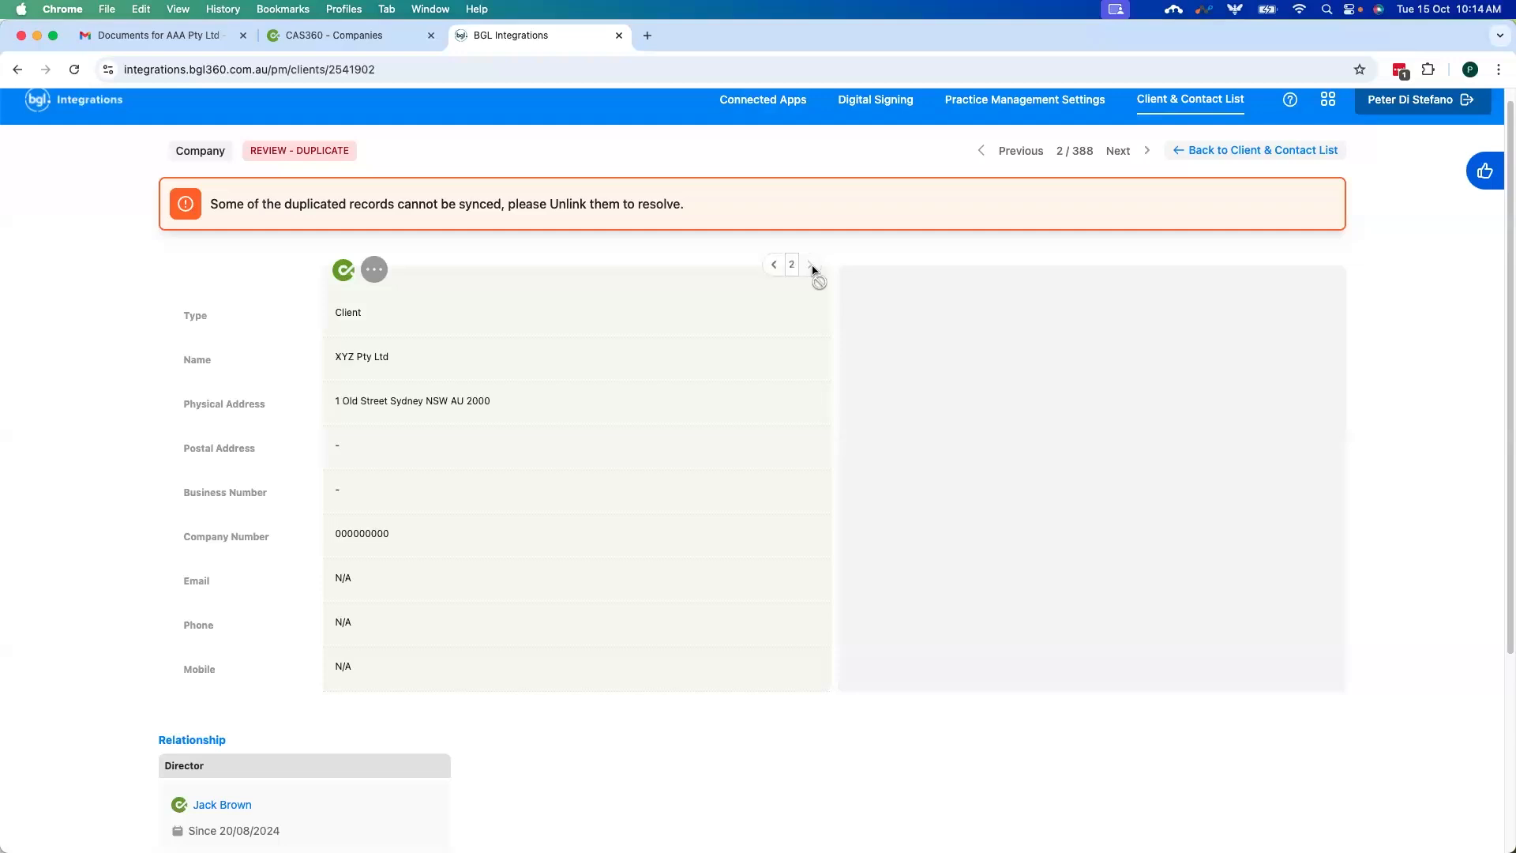
{"action": "double_click", "coordinate": [353, 531]}
{"action": "left_click", "coordinate": [773, 267]}
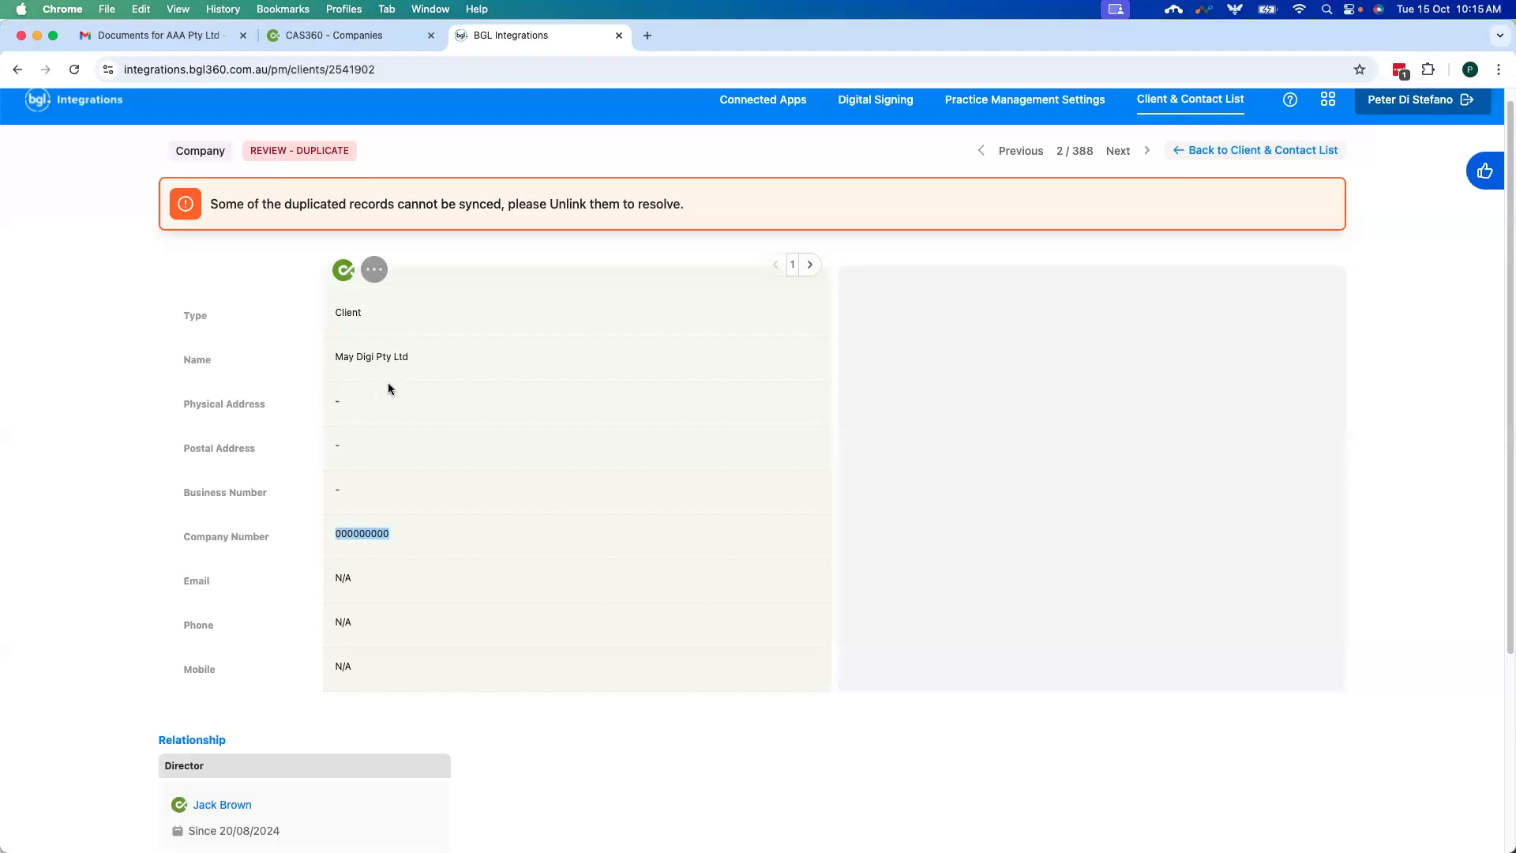
{"action": "left_click", "coordinate": [810, 265]}
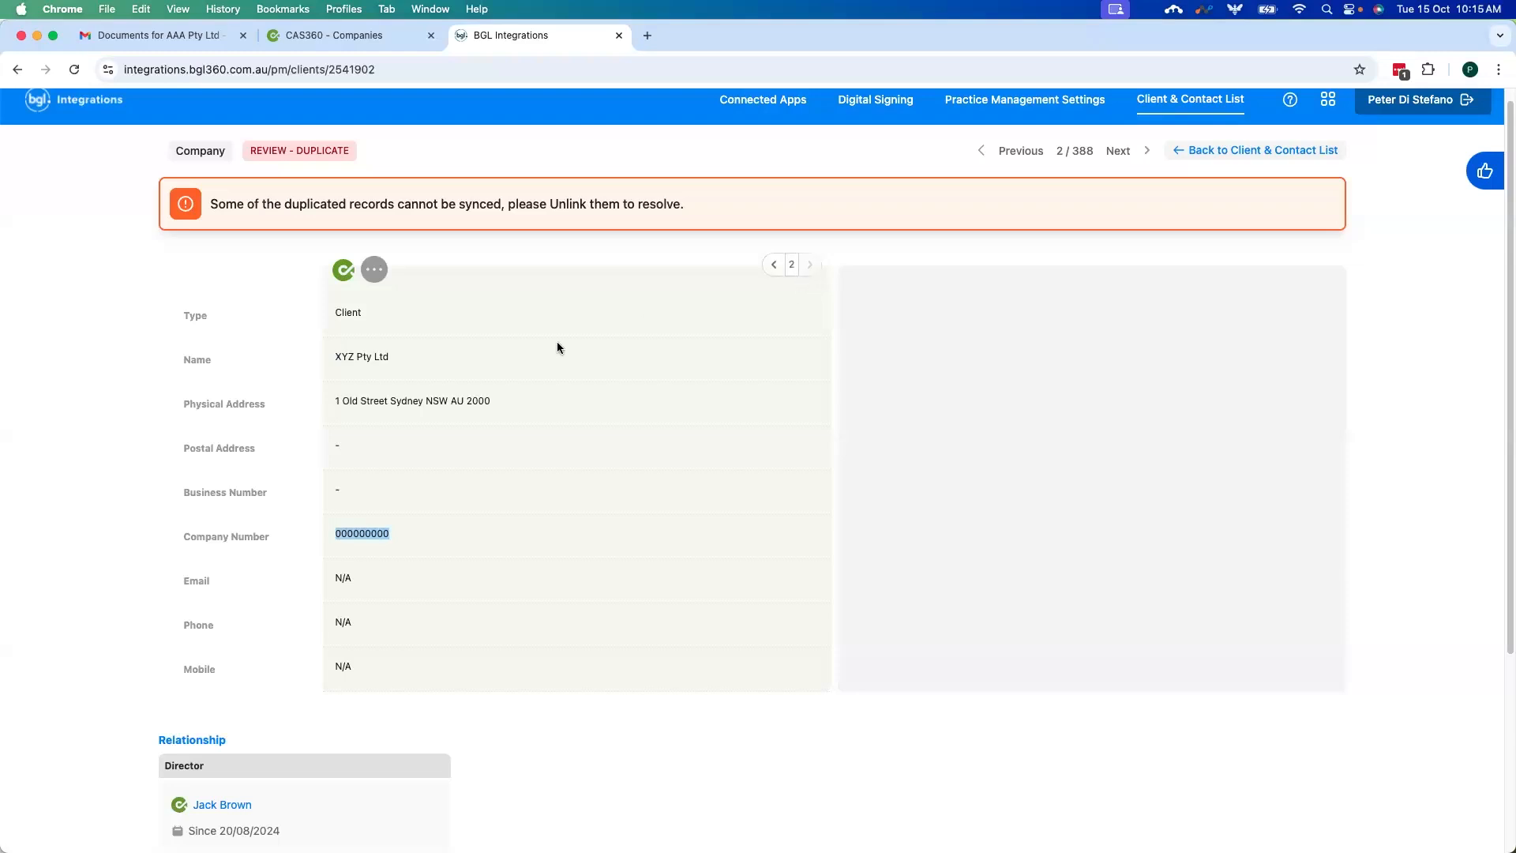
Step: Check the actions available for the XYZ Pty Ltd duplicate record, including Unlink, then return to the list and remove the Review - Duplicate filter
{"action": "left_click", "coordinate": [372, 276]}
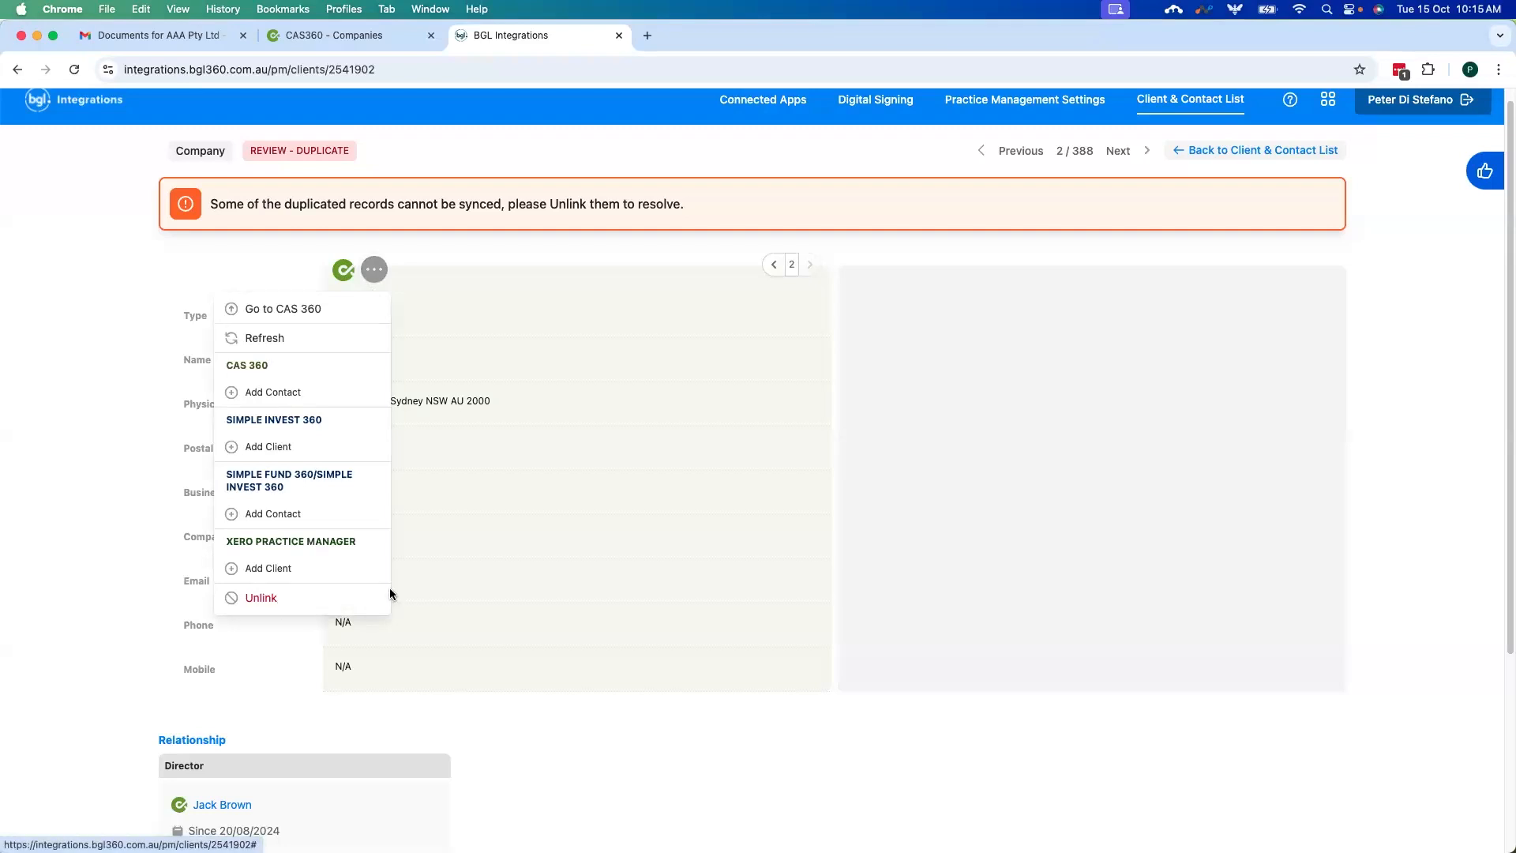
{"action": "left_click", "coordinate": [1102, 325]}
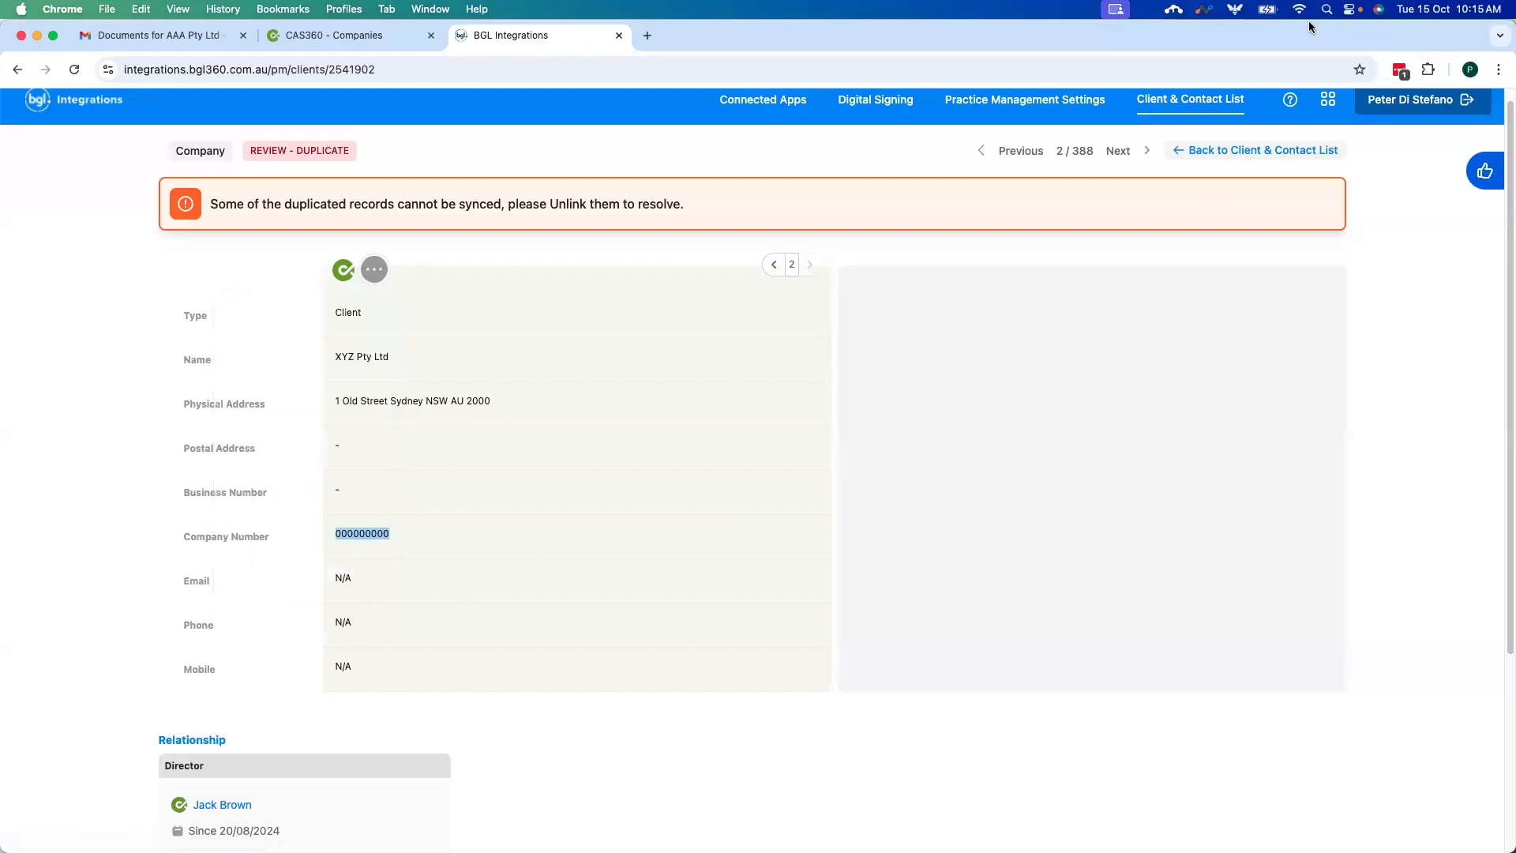
{"action": "left_click", "coordinate": [1248, 151]}
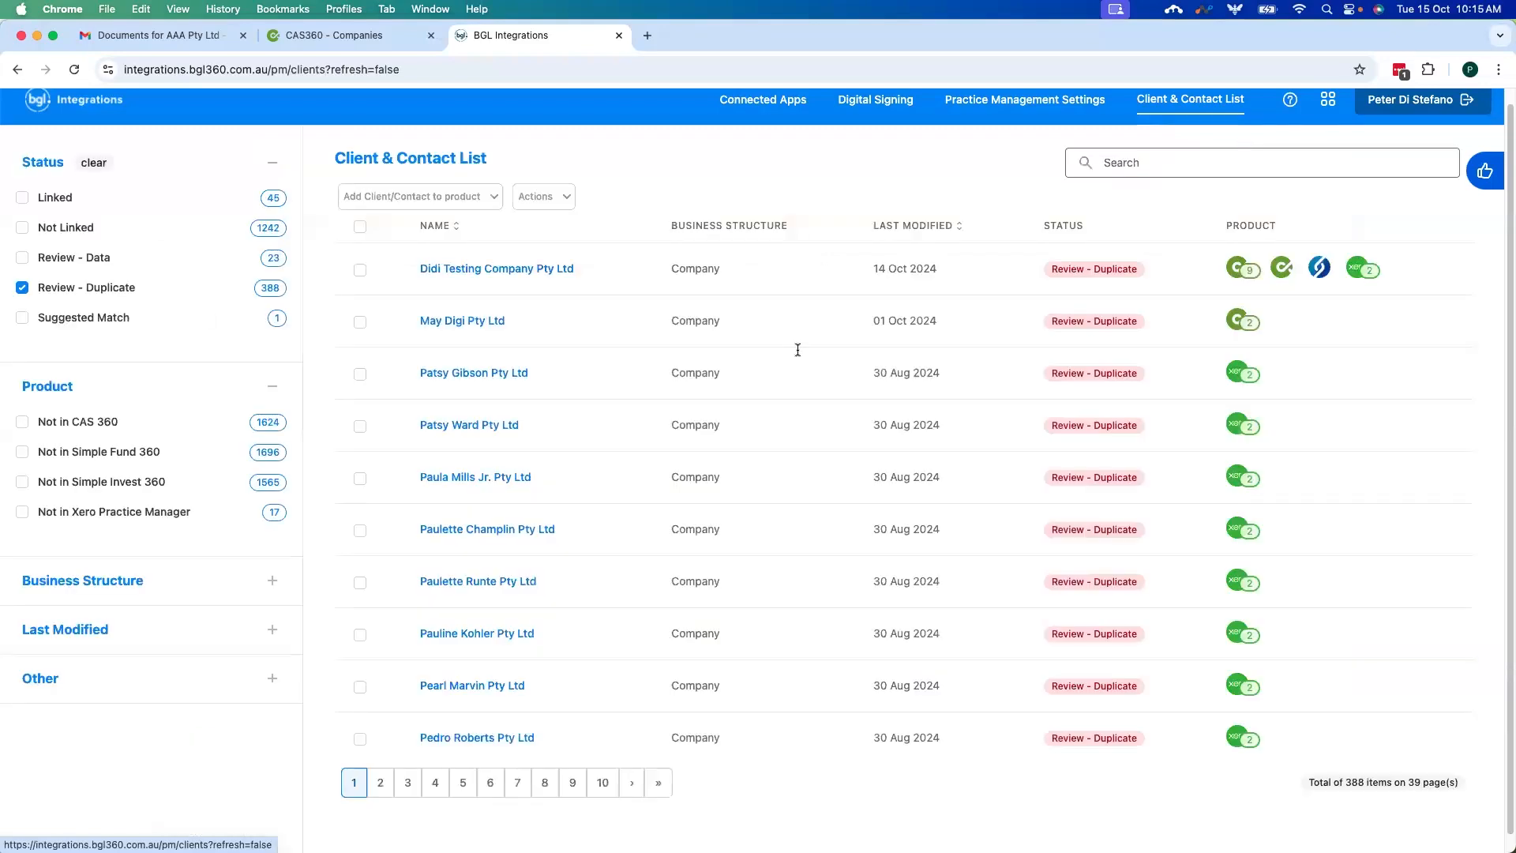
{"action": "left_click", "coordinate": [22, 287]}
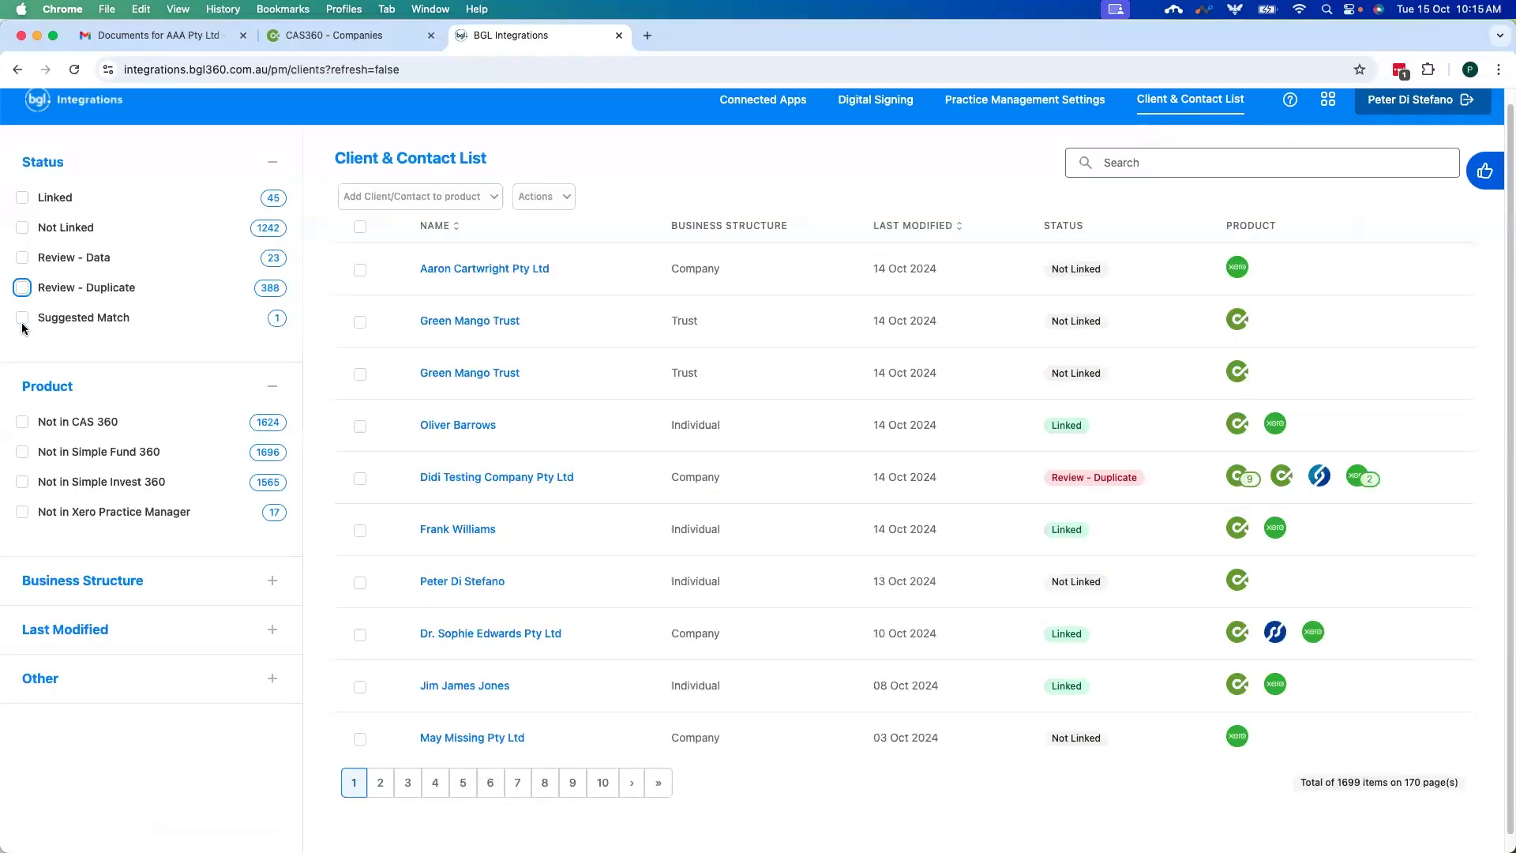
Step: Filter the list to Suggested Match, compare the matched record's data across products, and return to the unfiltered list
{"action": "left_click", "coordinate": [22, 319]}
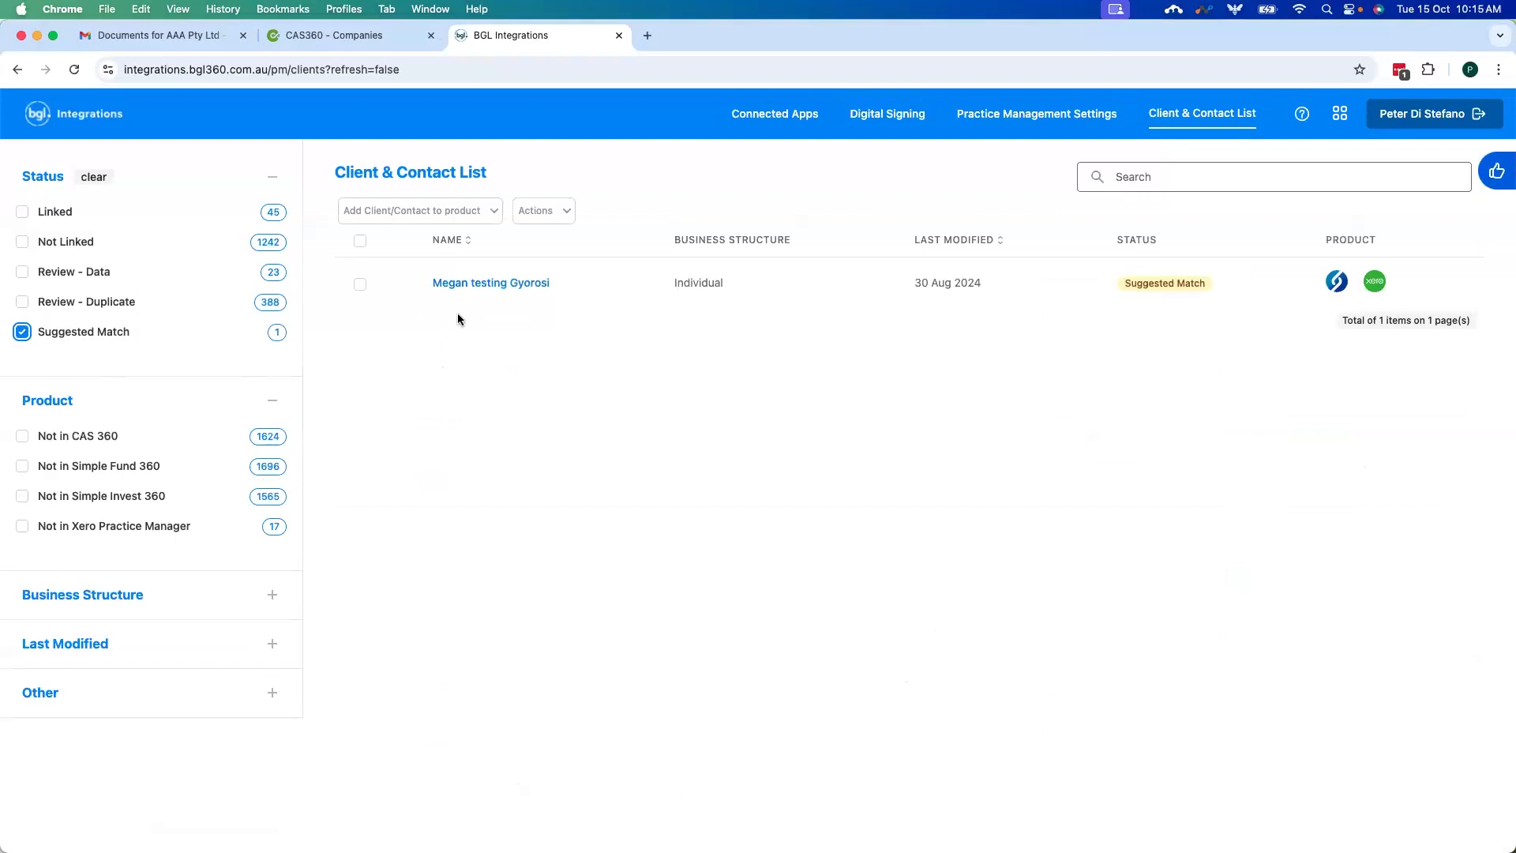
{"action": "left_click", "coordinate": [478, 285]}
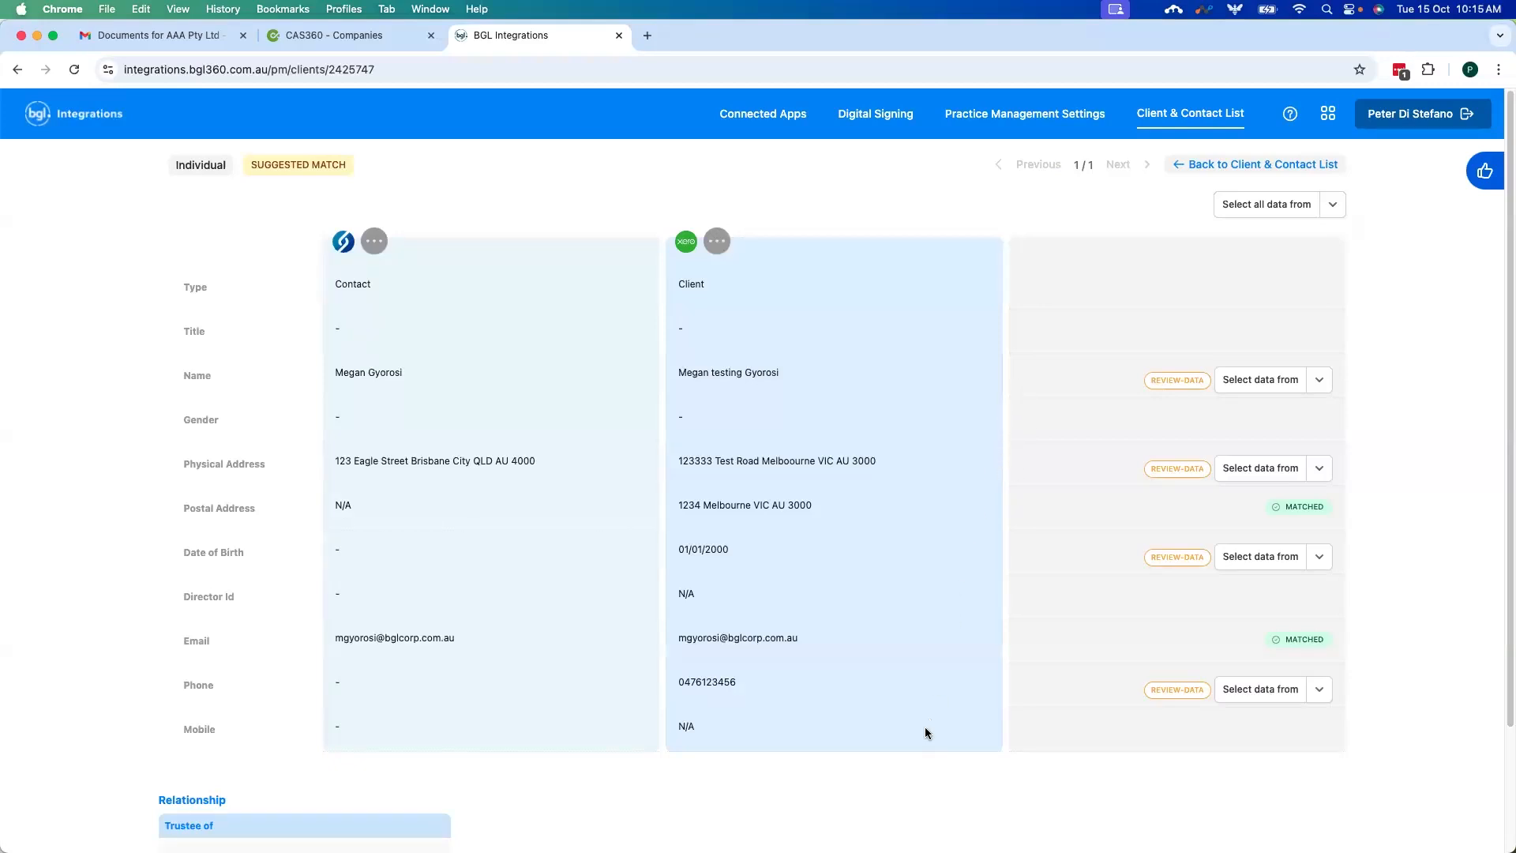
{"action": "left_click", "coordinate": [1215, 164]}
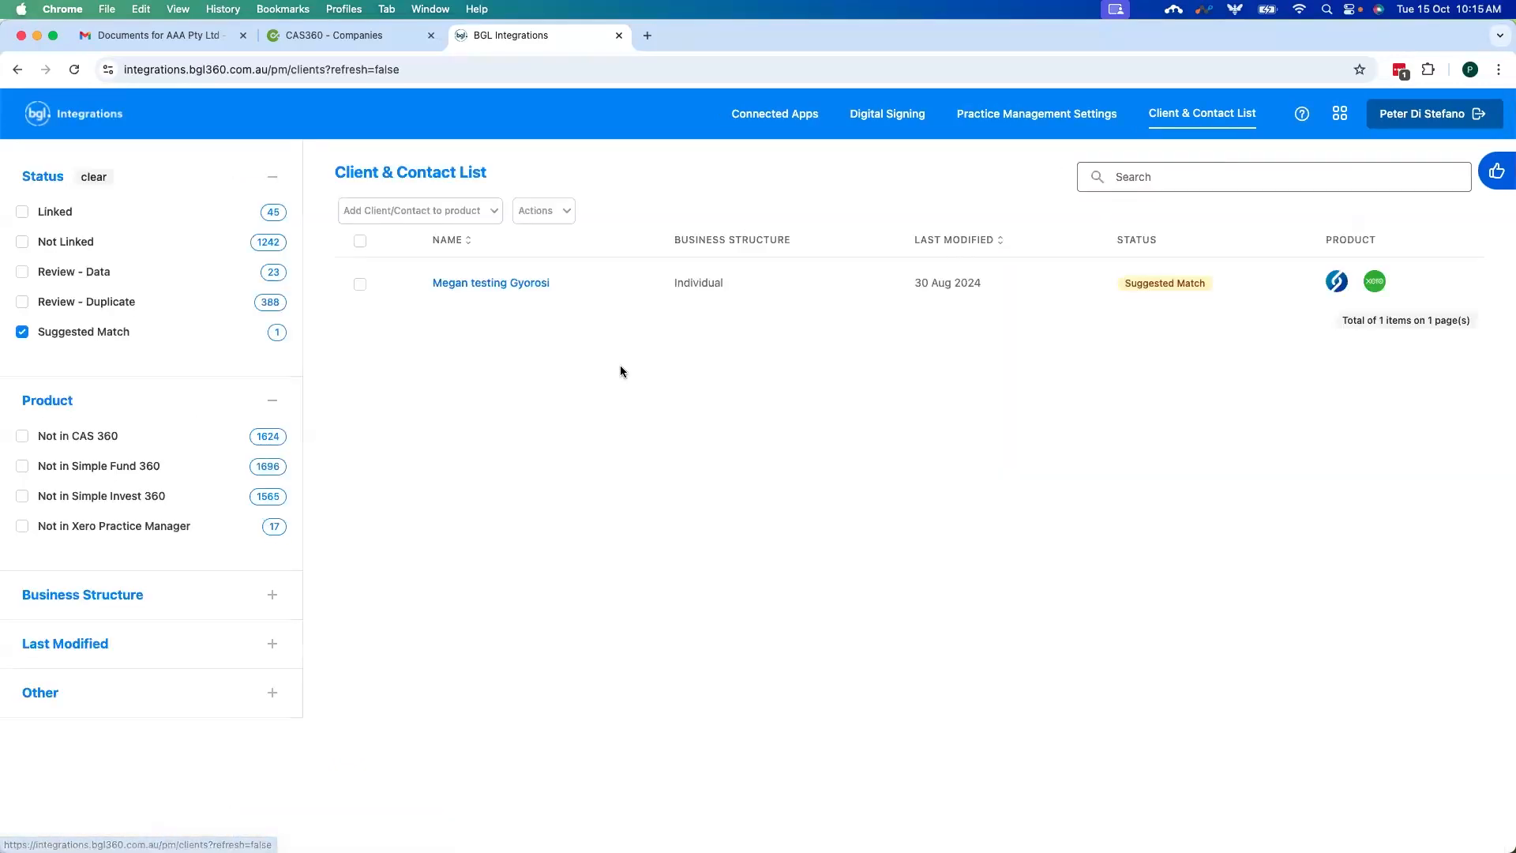
{"action": "left_click", "coordinate": [22, 335]}
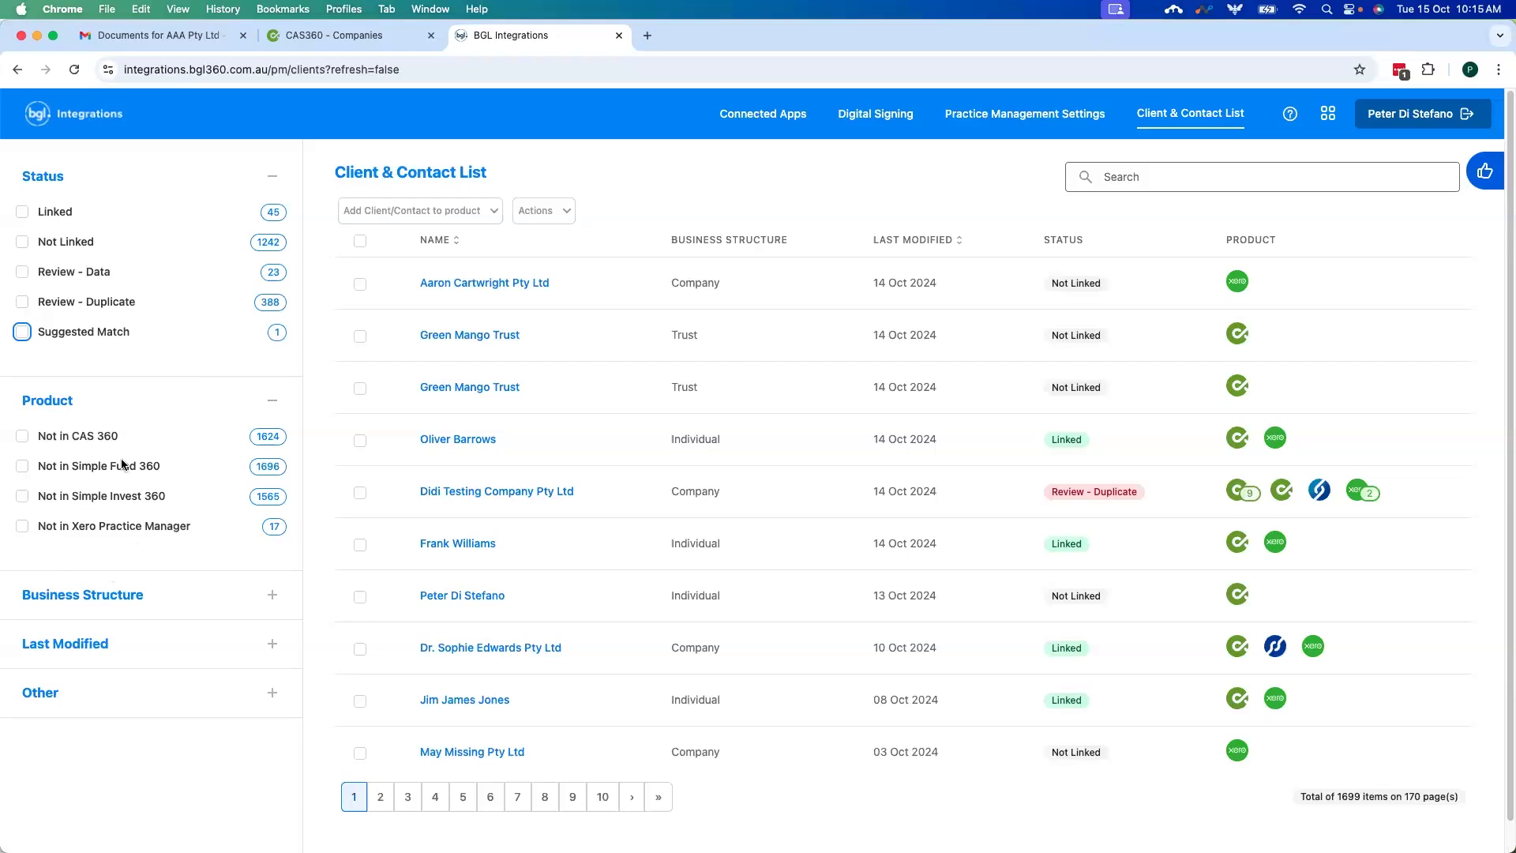
Step: Expand the Business Structure, Last Modified and Other filter groups and examine the options each one offers
{"action": "scroll", "coordinate": [143, 532], "scroll_direction": "down", "scroll_amount": 1}
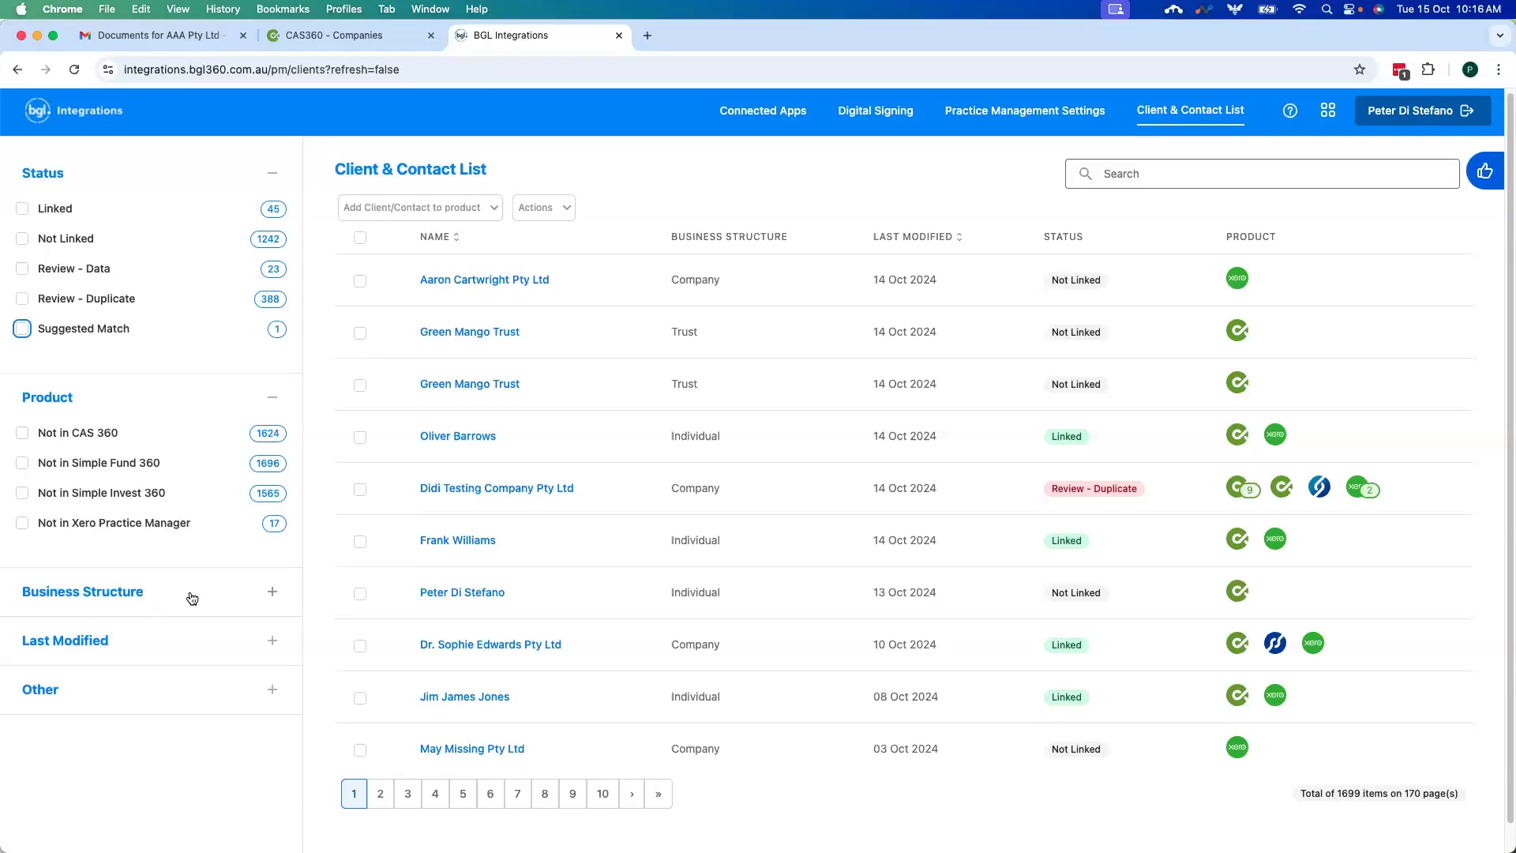
{"action": "left_click", "coordinate": [271, 593]}
{"action": "scroll", "coordinate": [152, 632], "scroll_direction": "down", "scroll_amount": 1}
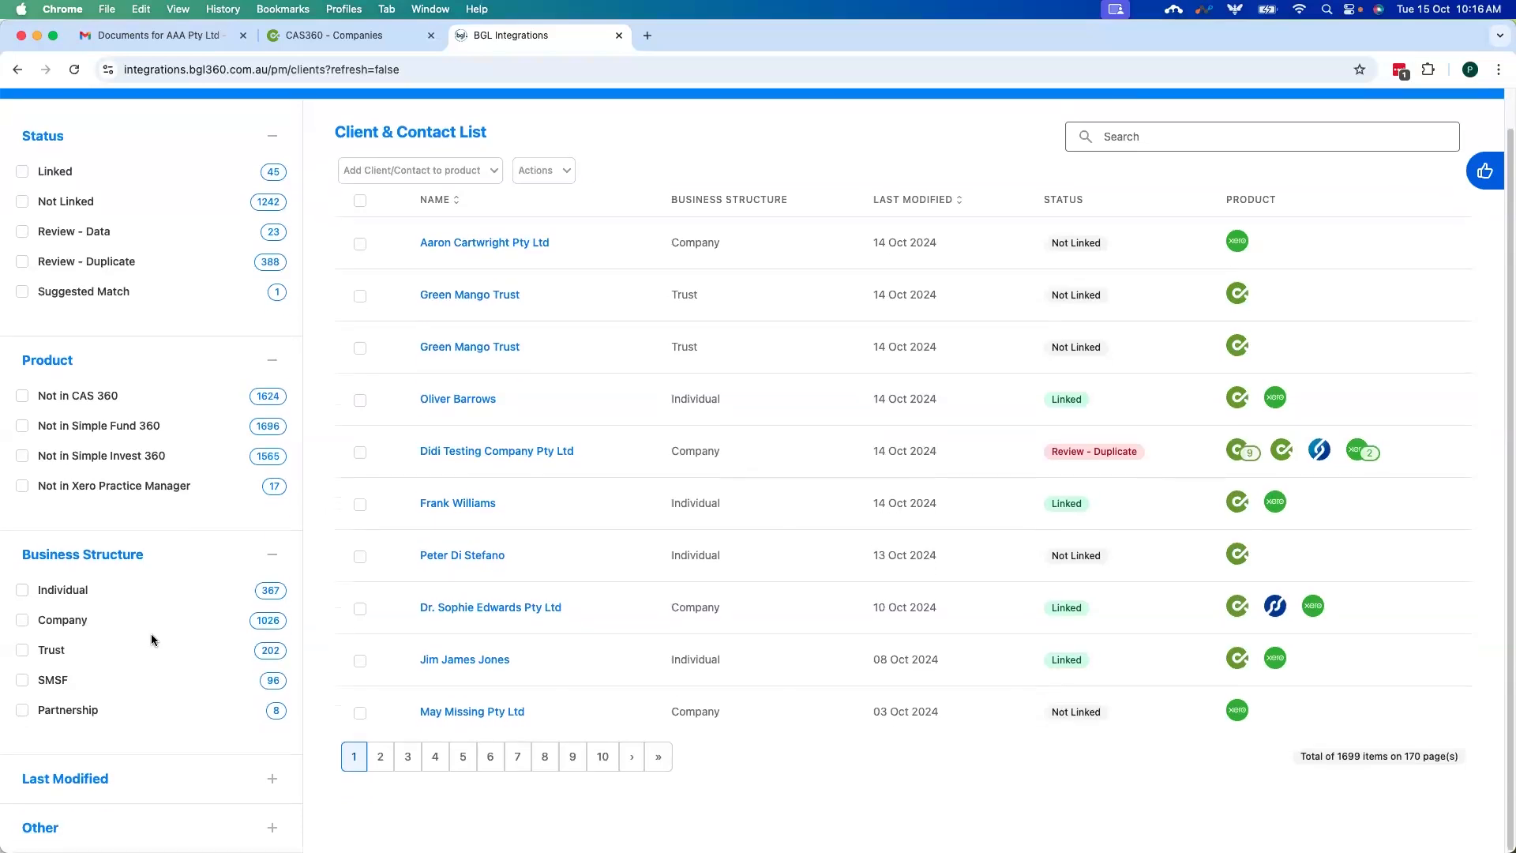
{"action": "scroll", "coordinate": [197, 736], "scroll_direction": "up", "scroll_amount": 1}
{"action": "scroll", "coordinate": [224, 769], "scroll_direction": "down", "scroll_amount": 1}
{"action": "left_click", "coordinate": [272, 779]}
{"action": "scroll", "coordinate": [192, 743], "scroll_direction": "down", "scroll_amount": 3}
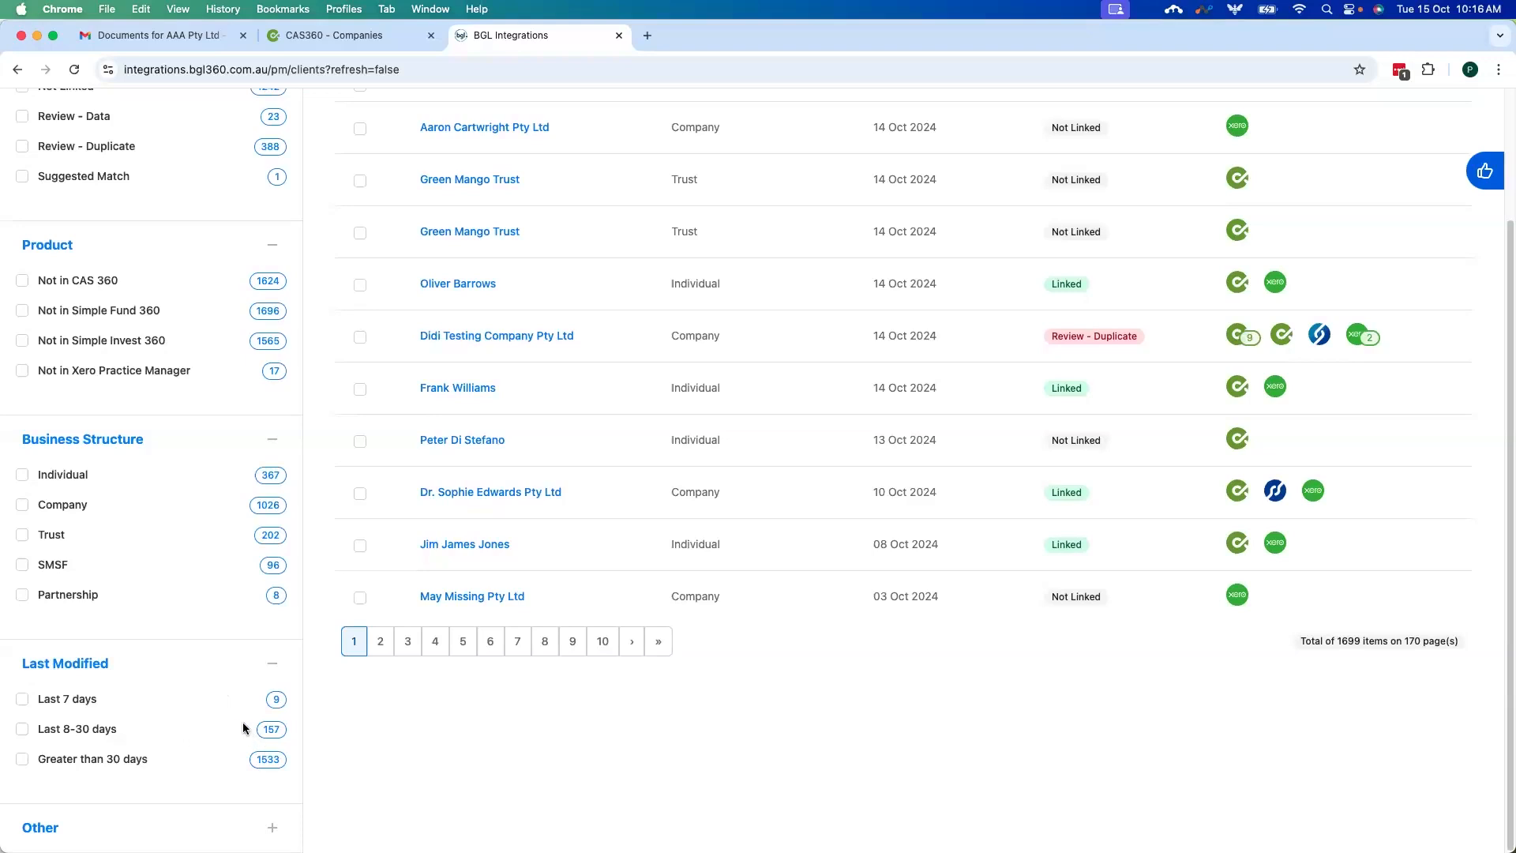
{"action": "left_click", "coordinate": [261, 817]}
{"action": "scroll", "coordinate": [249, 798], "scroll_direction": "down", "scroll_amount": 4}
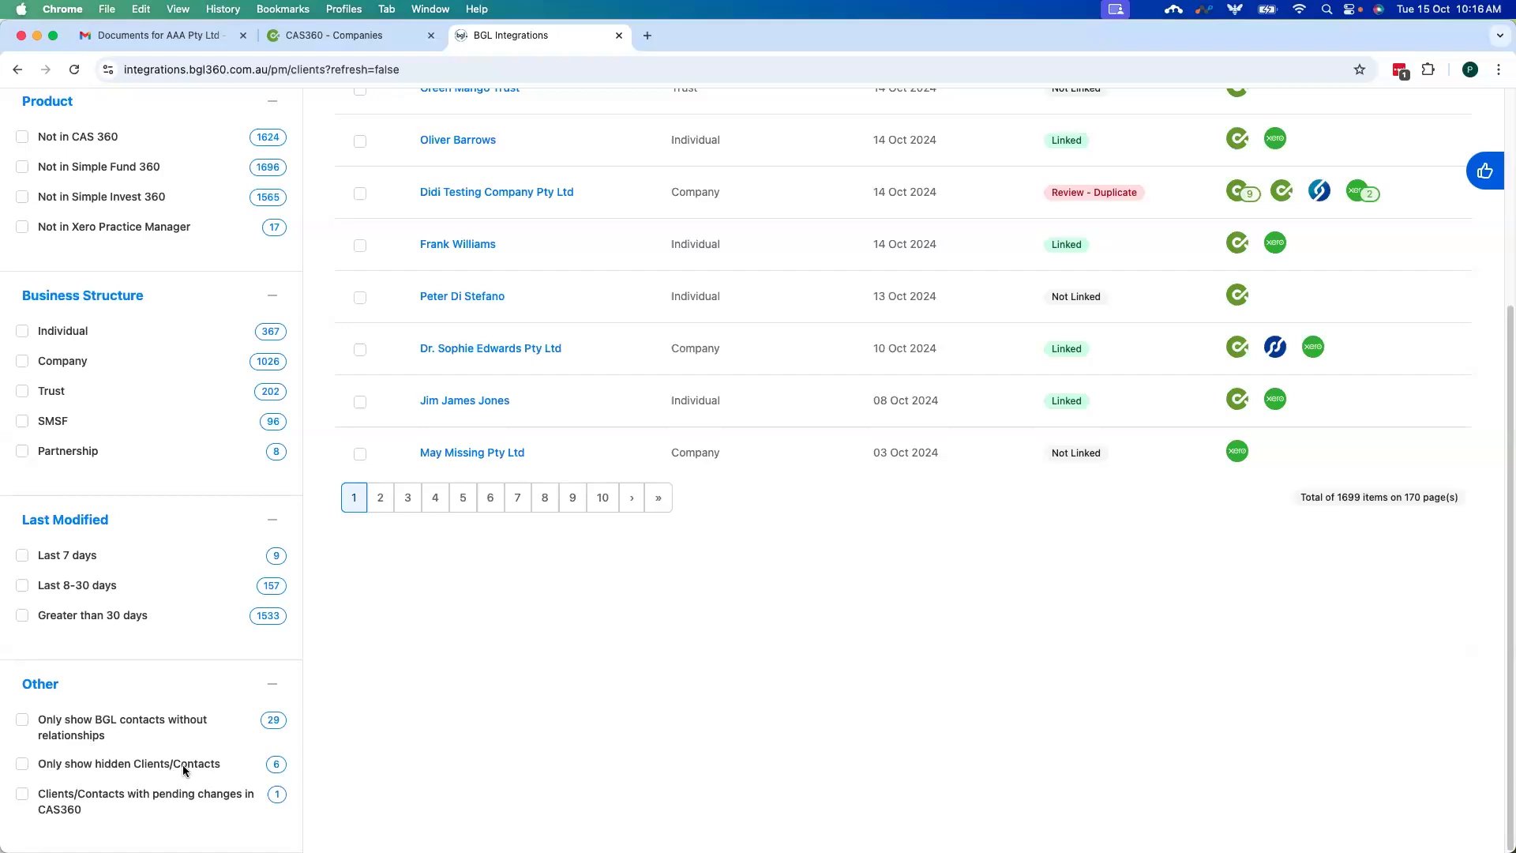
Step: Collapse the Other, Last Modified, Business Structure and Product filter groups, and place the cursor in the client list search
{"action": "left_click", "coordinate": [272, 687]}
{"action": "left_click", "coordinate": [278, 669]}
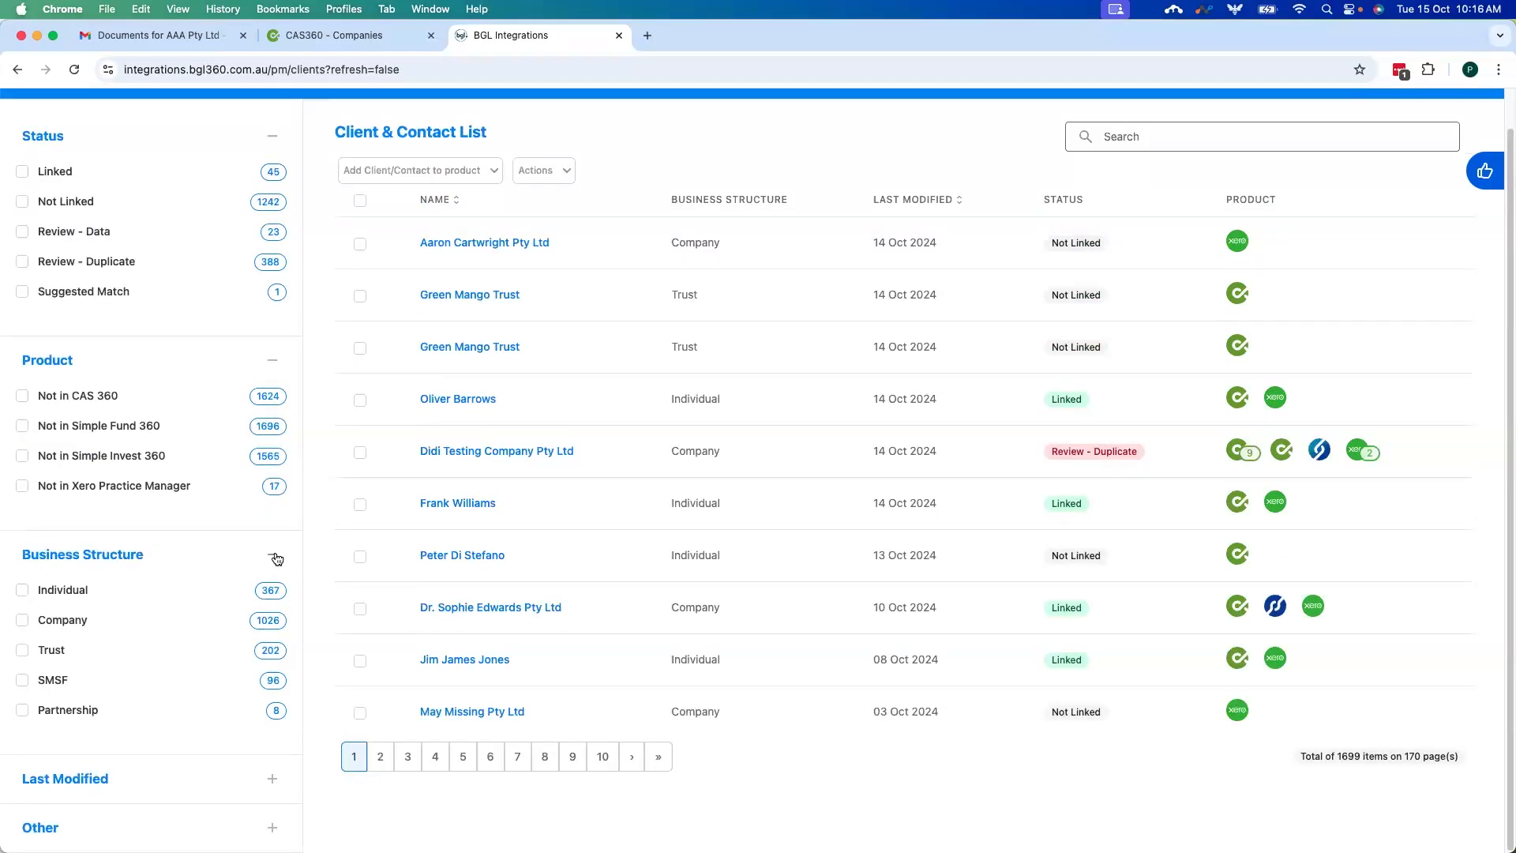
{"action": "left_click", "coordinate": [274, 557]}
{"action": "left_click", "coordinate": [275, 369]}
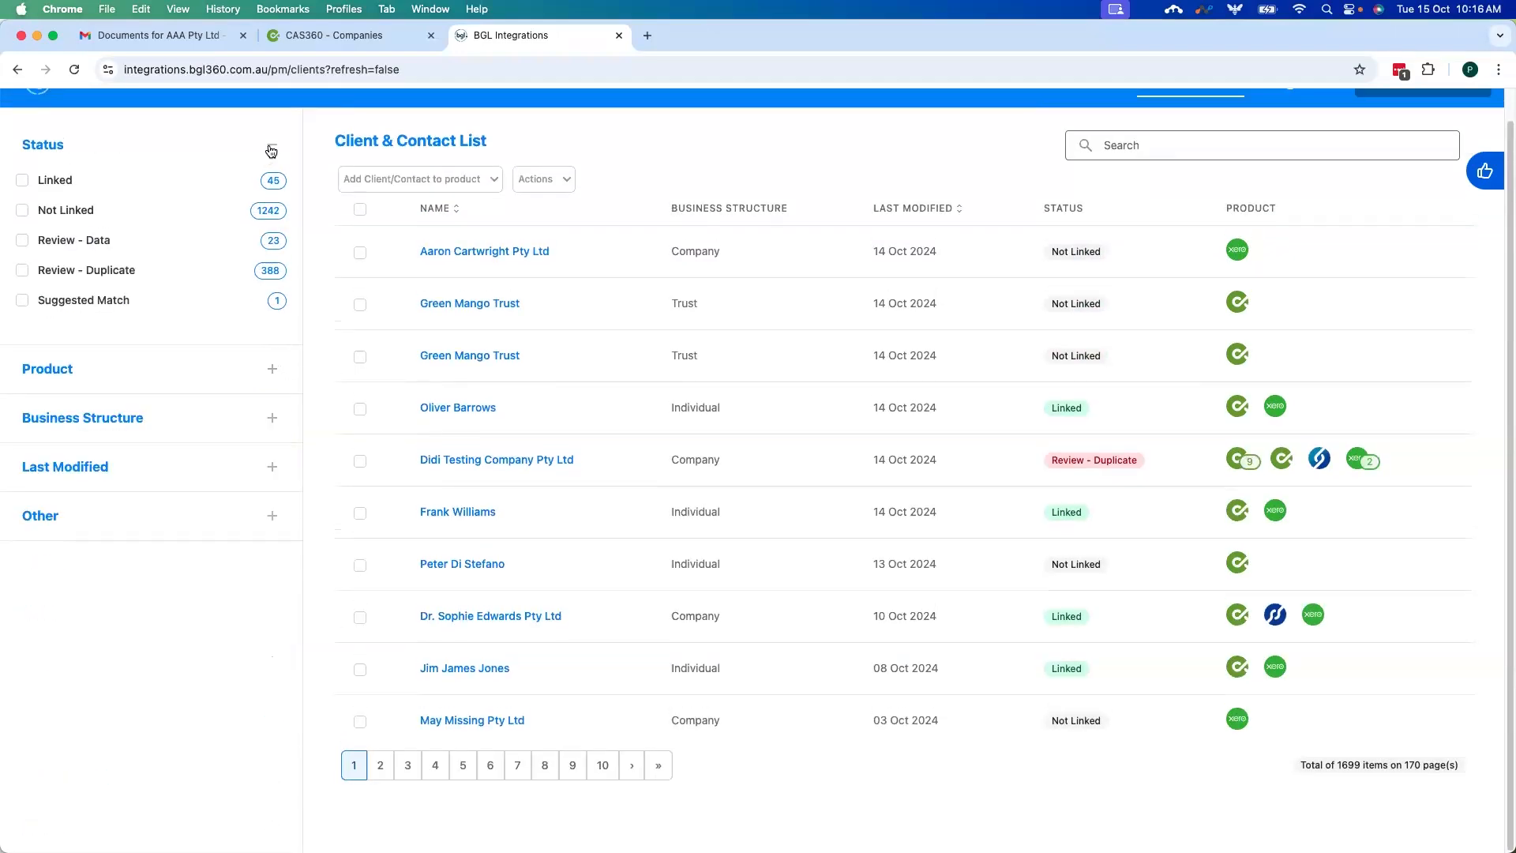
{"action": "left_click", "coordinate": [1132, 151]}
{"action": "scroll", "coordinate": [981, 372], "scroll_direction": "up", "scroll_amount": 1}
{"action": "scroll", "coordinate": [979, 371], "scroll_direction": "up", "scroll_amount": 2}
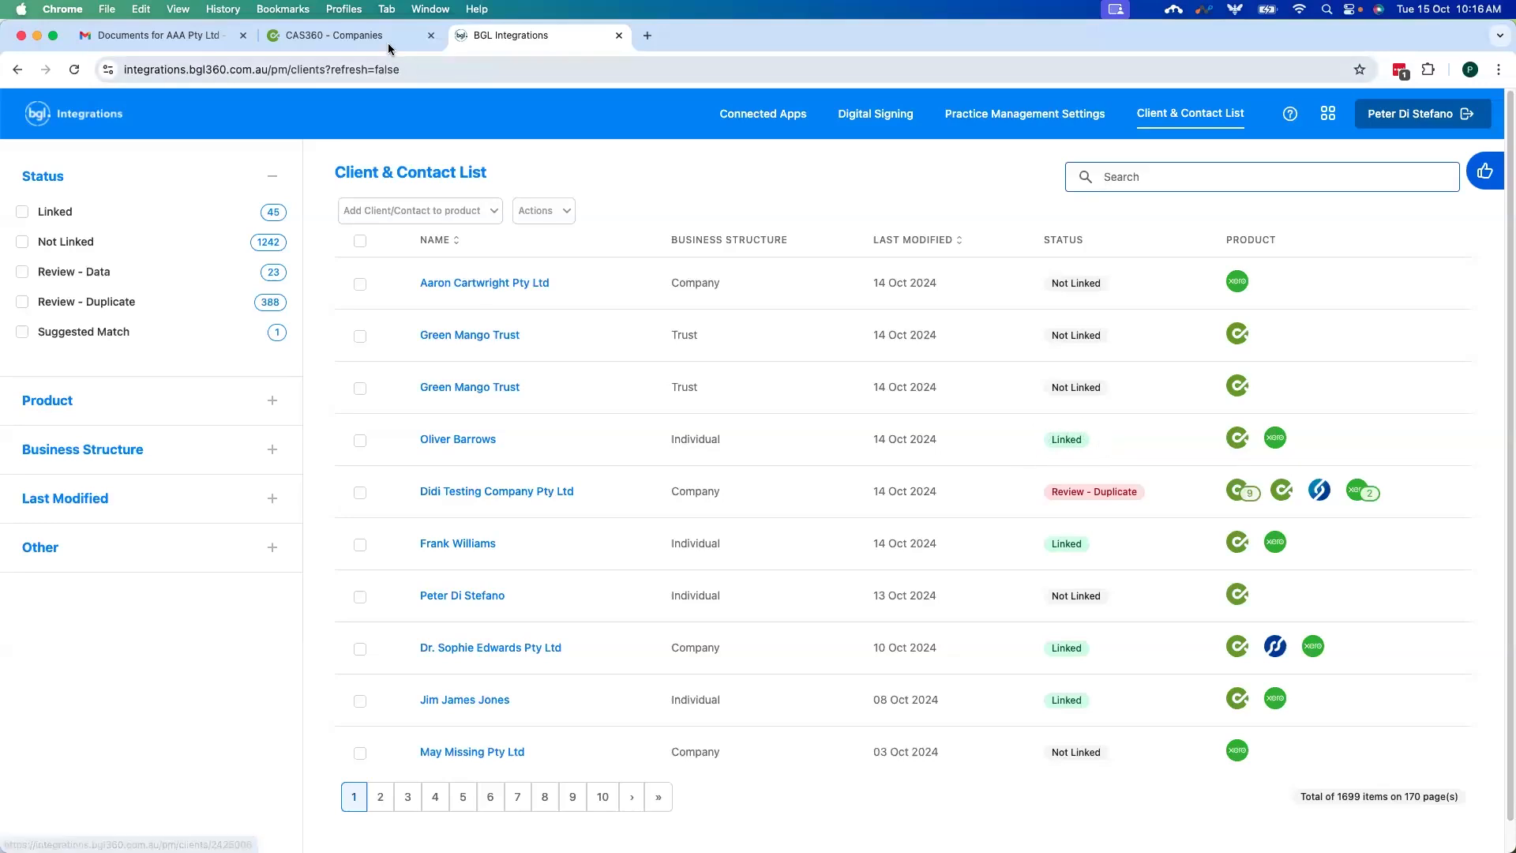
Step: Switch to CAS 360, search Global Contacts by the linked individual's first name, and open that contact's record
{"action": "left_click", "coordinate": [332, 35]}
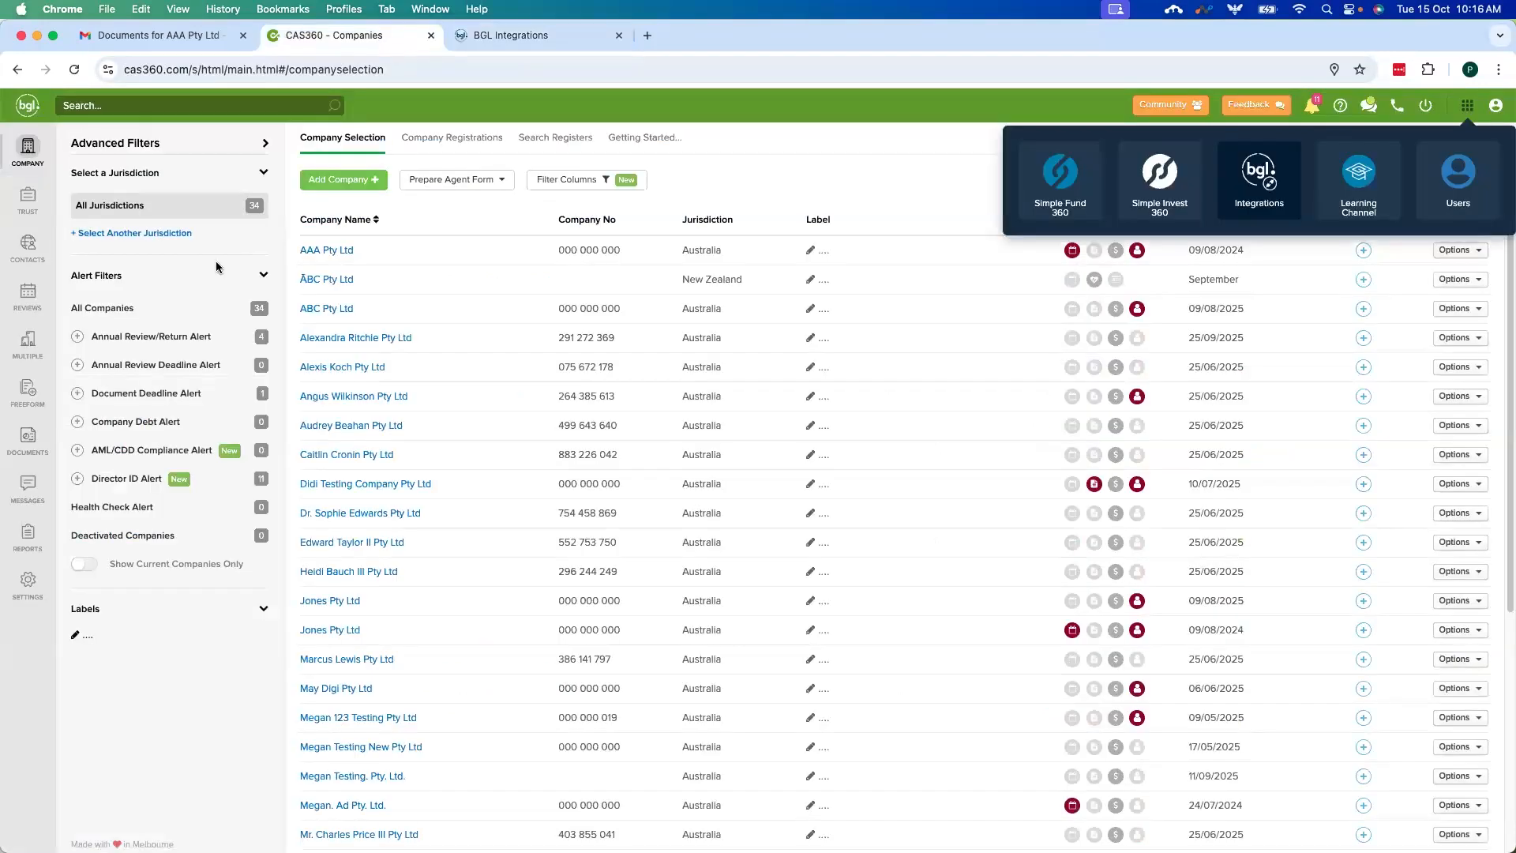
{"action": "left_click", "coordinate": [33, 257]}
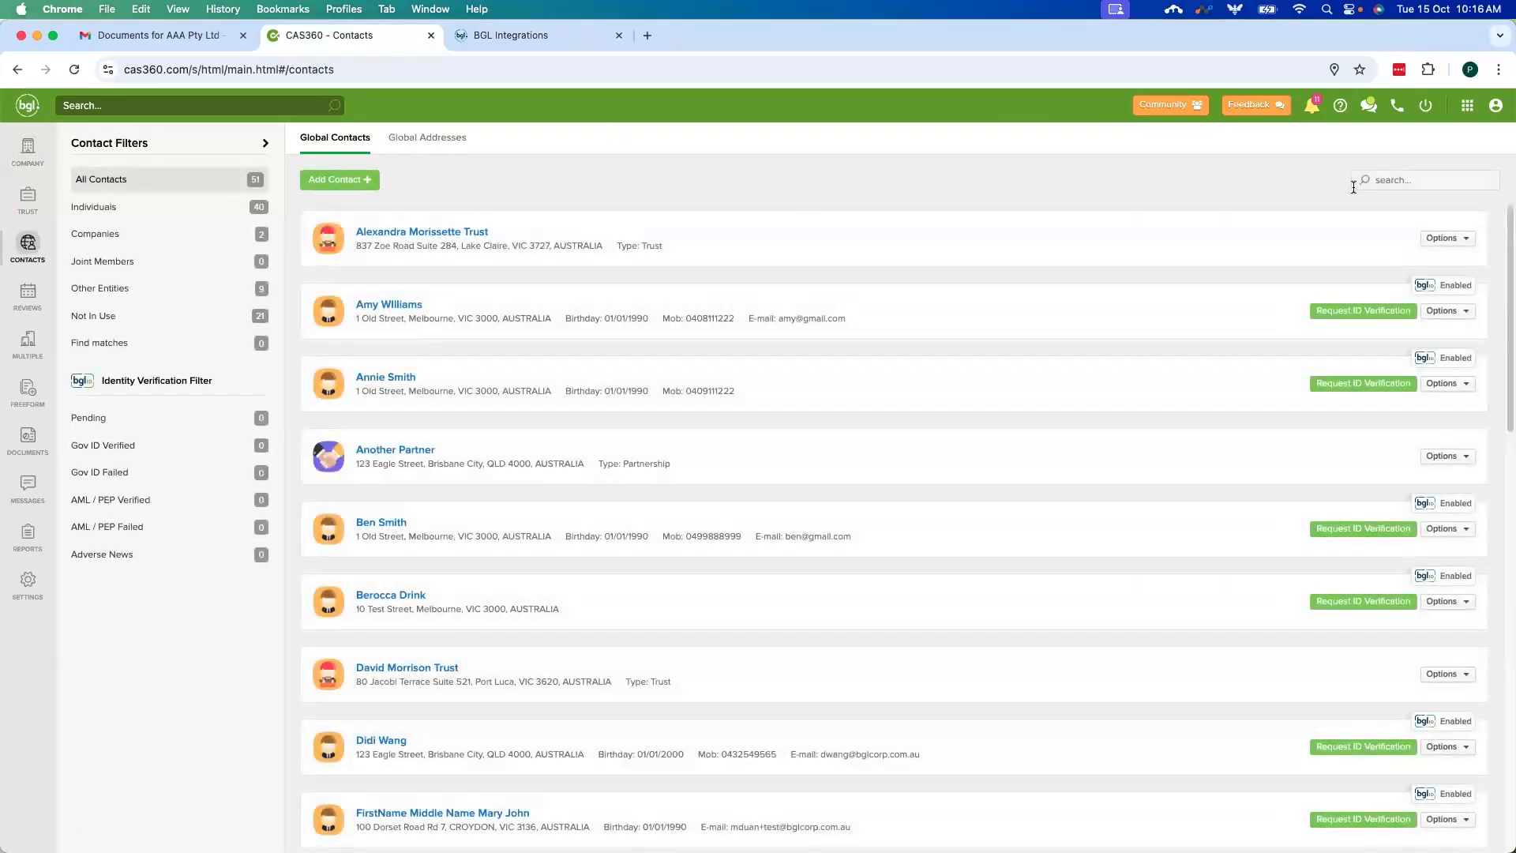
{"action": "left_click", "coordinate": [1398, 181]}
{"action": "type", "text": "oliver"}
{"action": "key", "text": "Return"}
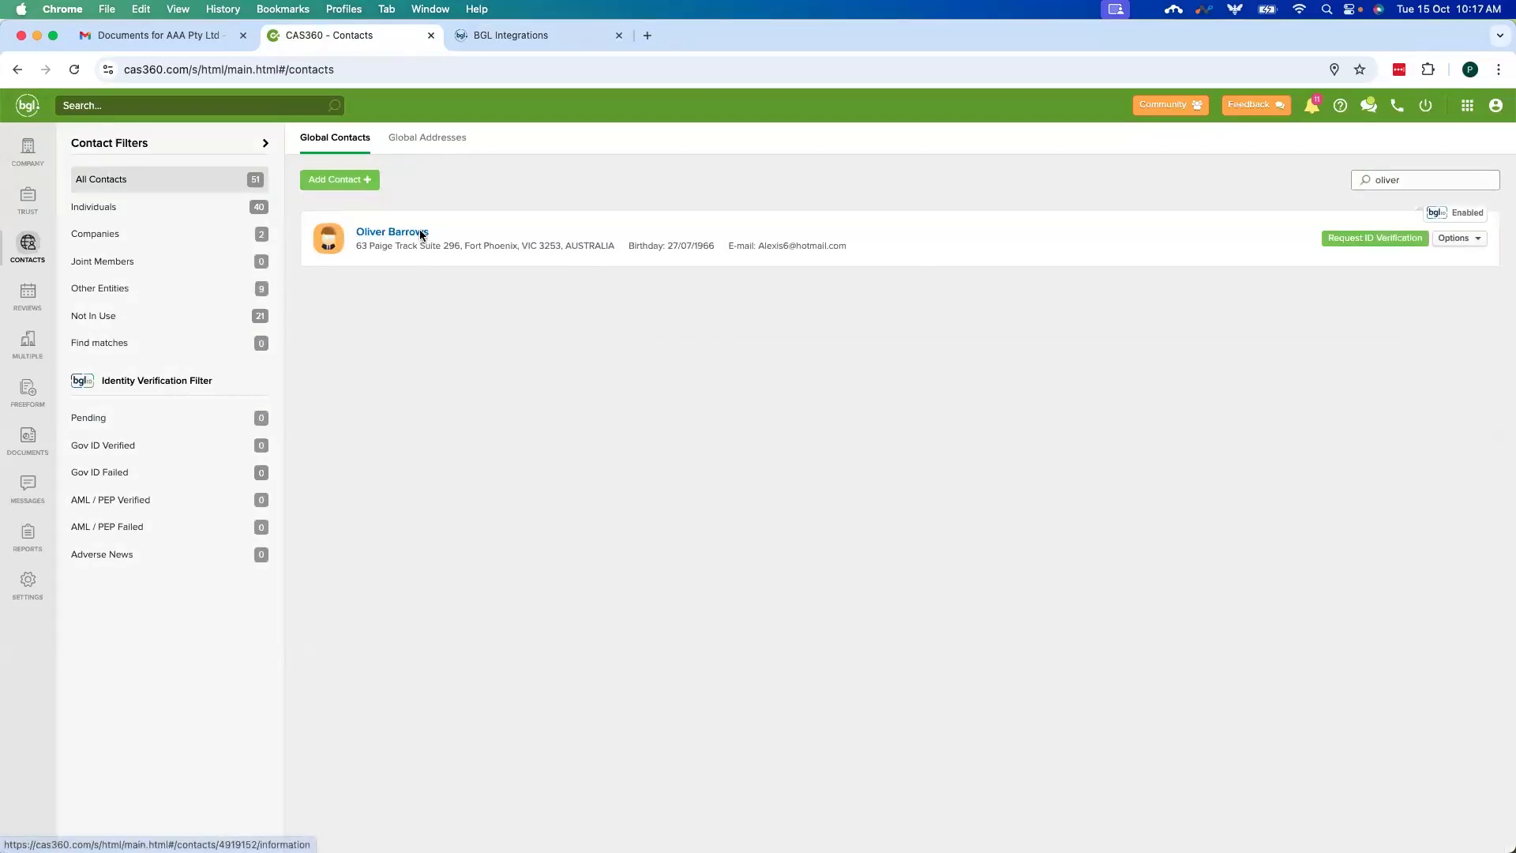
{"action": "left_click", "coordinate": [424, 234]}
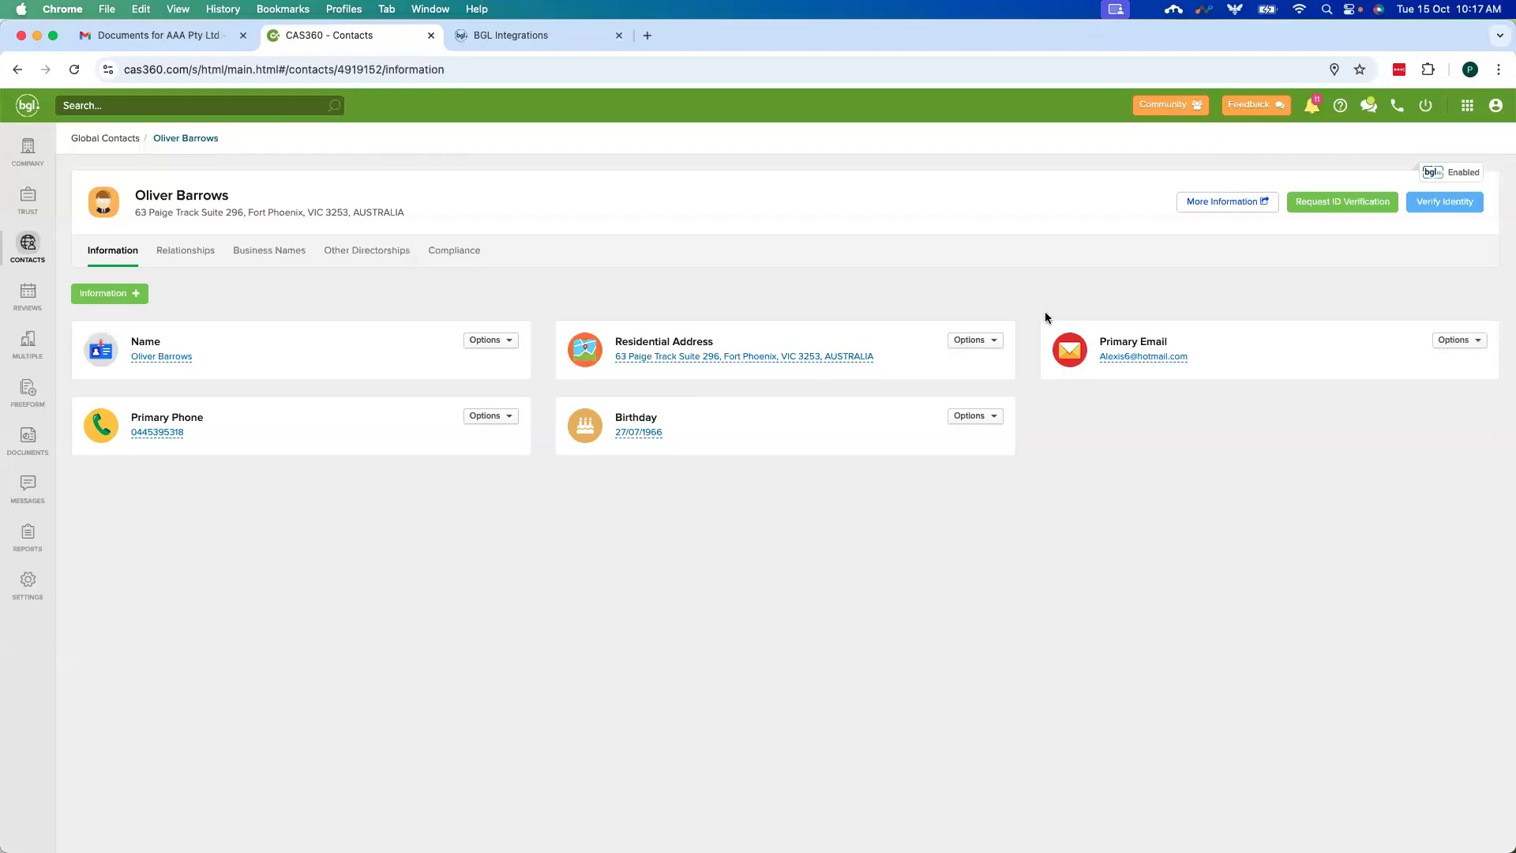
Step: Add a new current residential address in Brighton East with a 2024 effective date to the contact's address history and save it
{"action": "left_click", "coordinate": [988, 341]}
{"action": "left_click", "coordinate": [935, 361]}
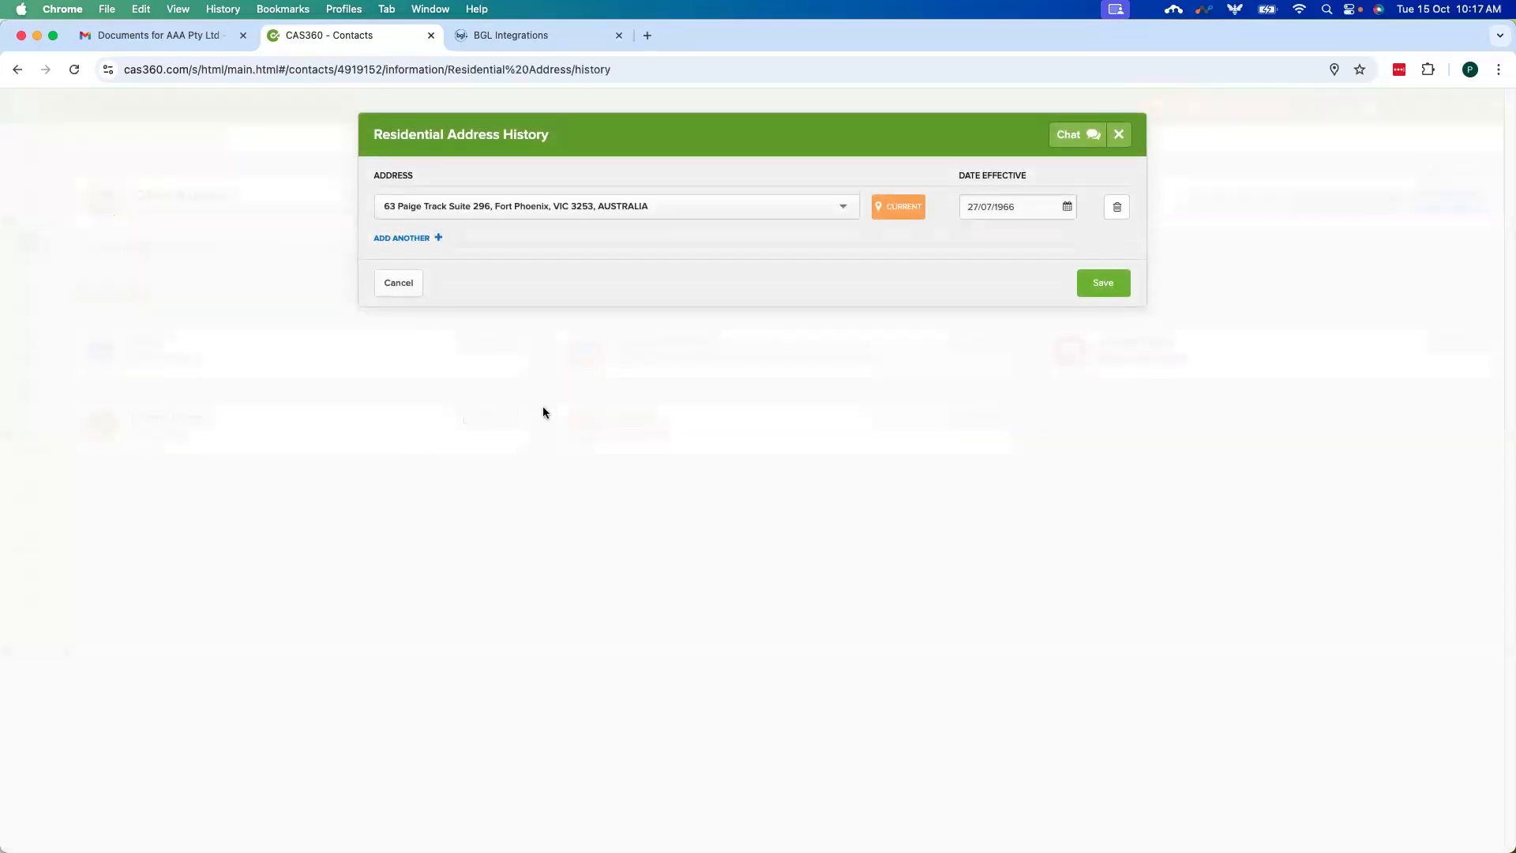
{"action": "left_click", "coordinate": [437, 239]}
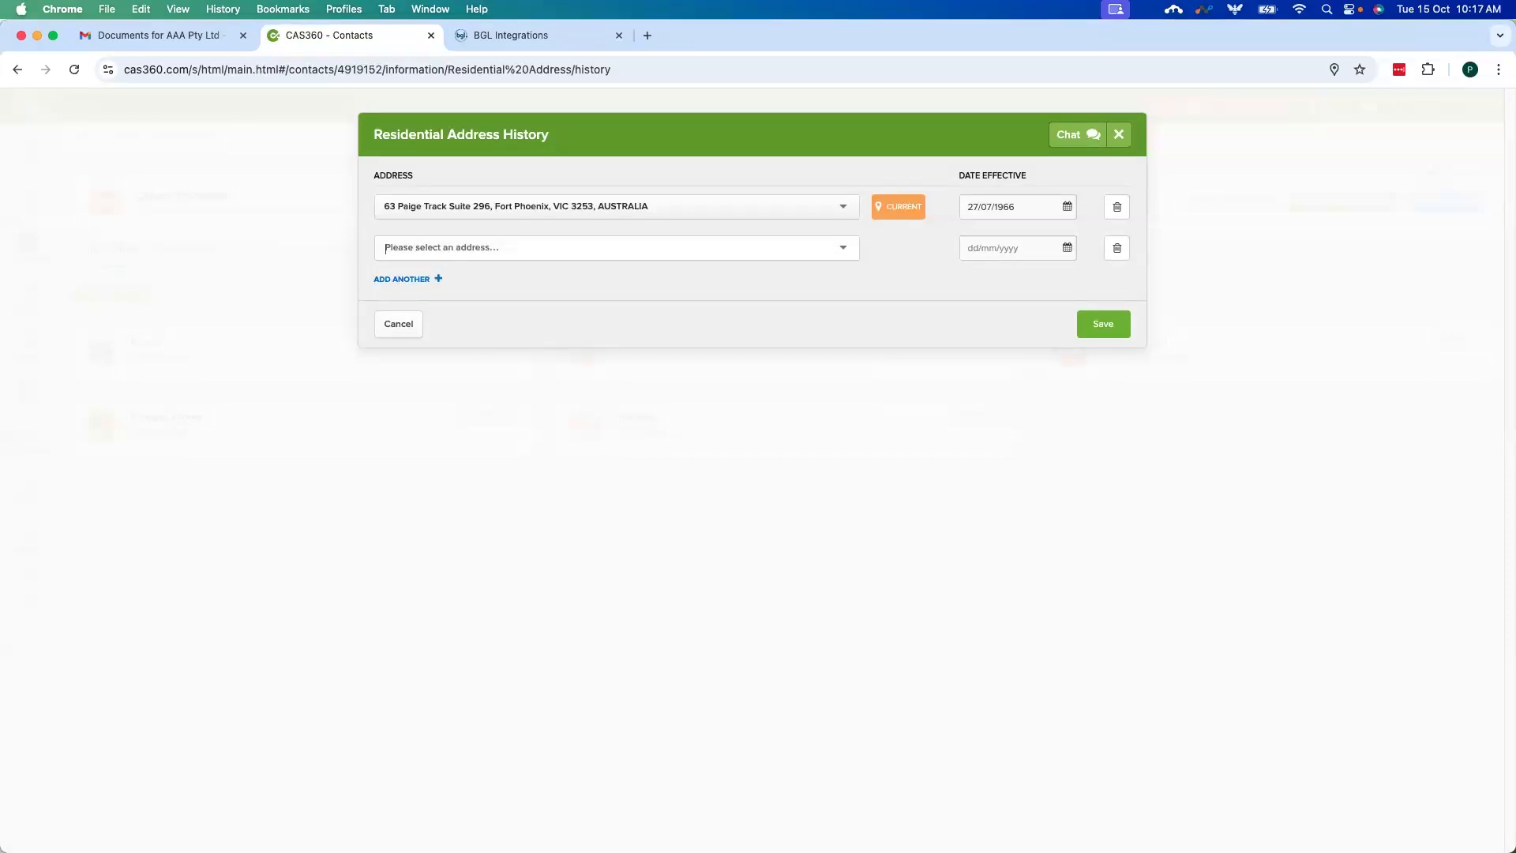
{"action": "type", "text": "183"}
{"action": "left_click", "coordinate": [519, 287]}
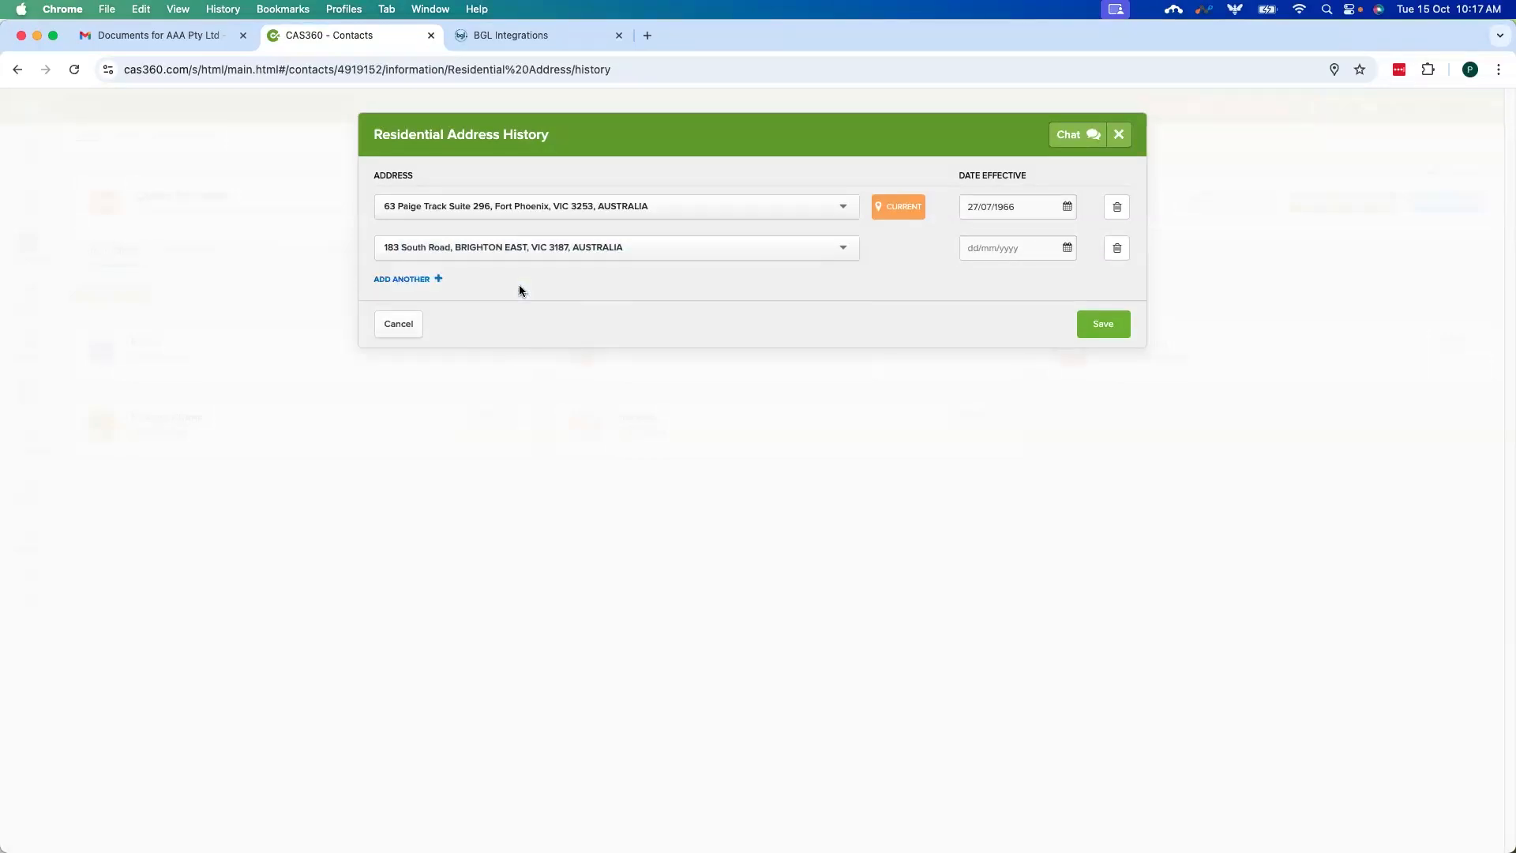
{"action": "left_click", "coordinate": [987, 247]}
{"action": "type", "text": "14"}
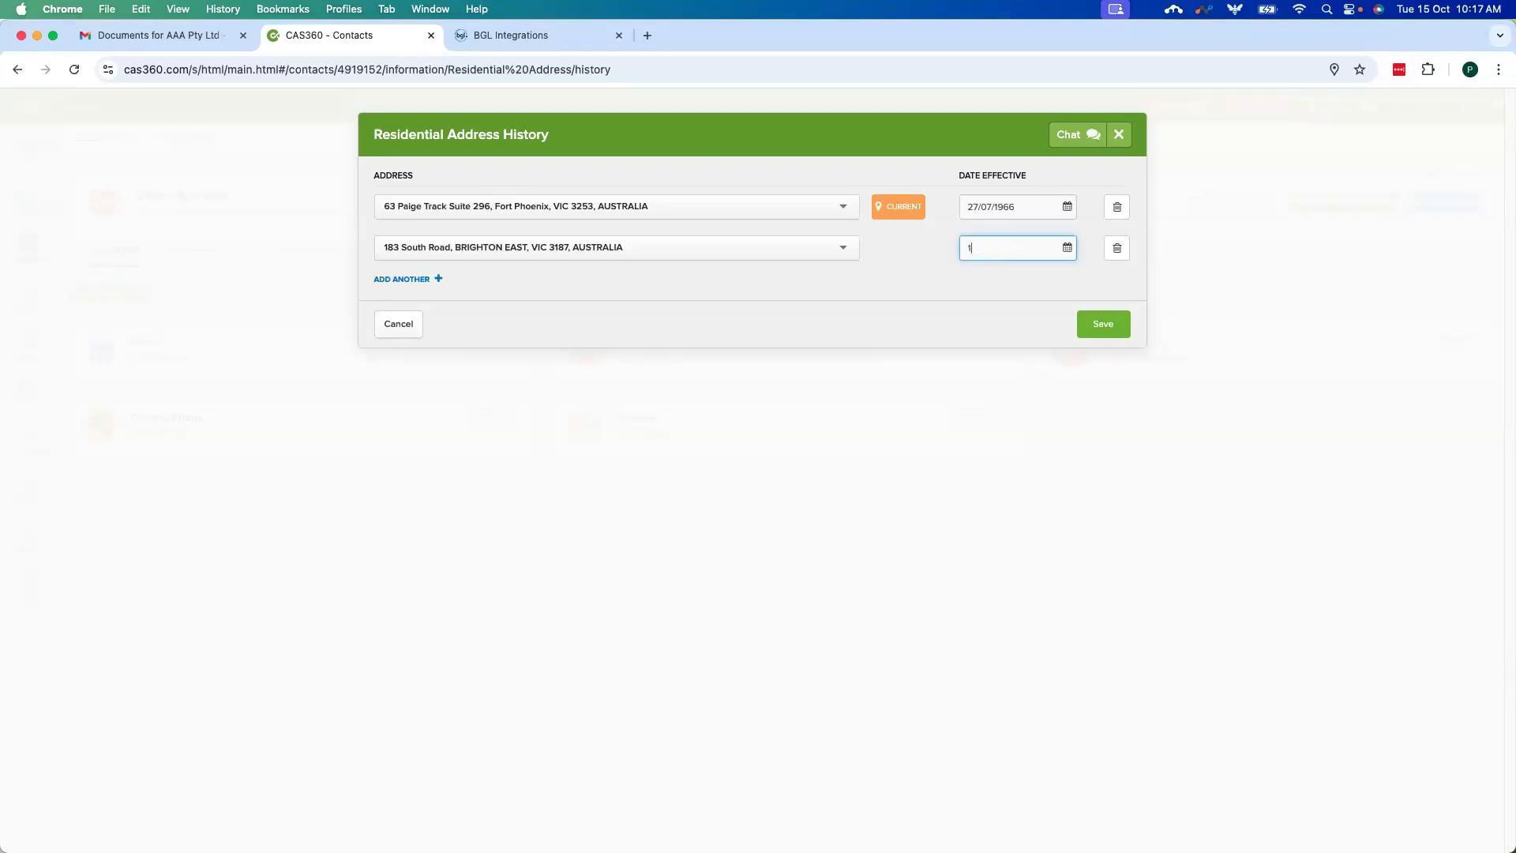
{"action": "type", "text": "0/2024"}
{"action": "left_click", "coordinate": [1103, 326]}
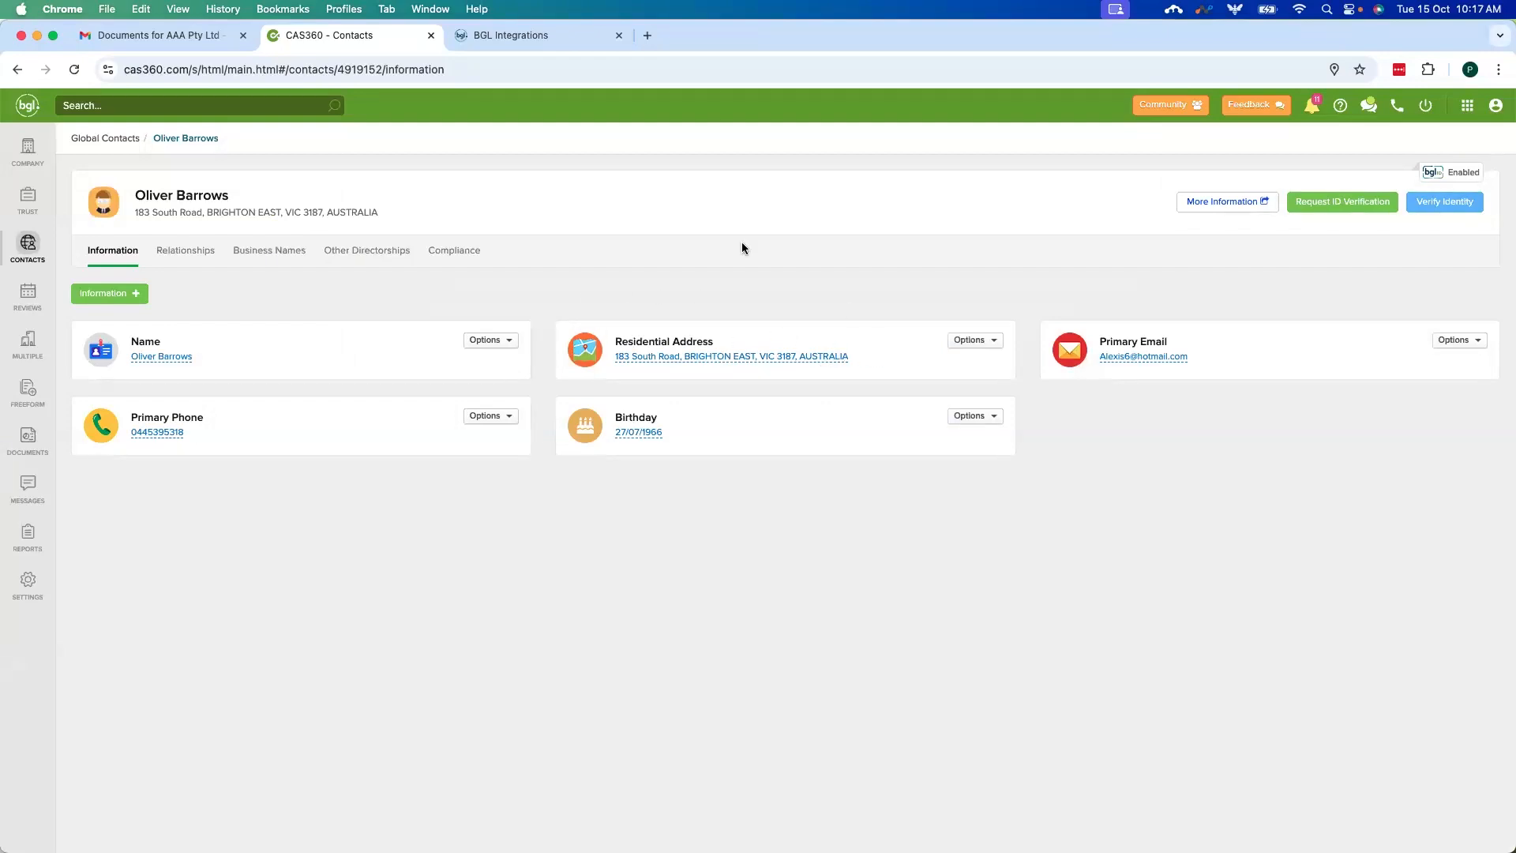
Step: Switch to BGL Integrations, open the same contact's linked record, and refresh it to check the physical address in CAS 360 and Xero
{"action": "left_click", "coordinate": [520, 38]}
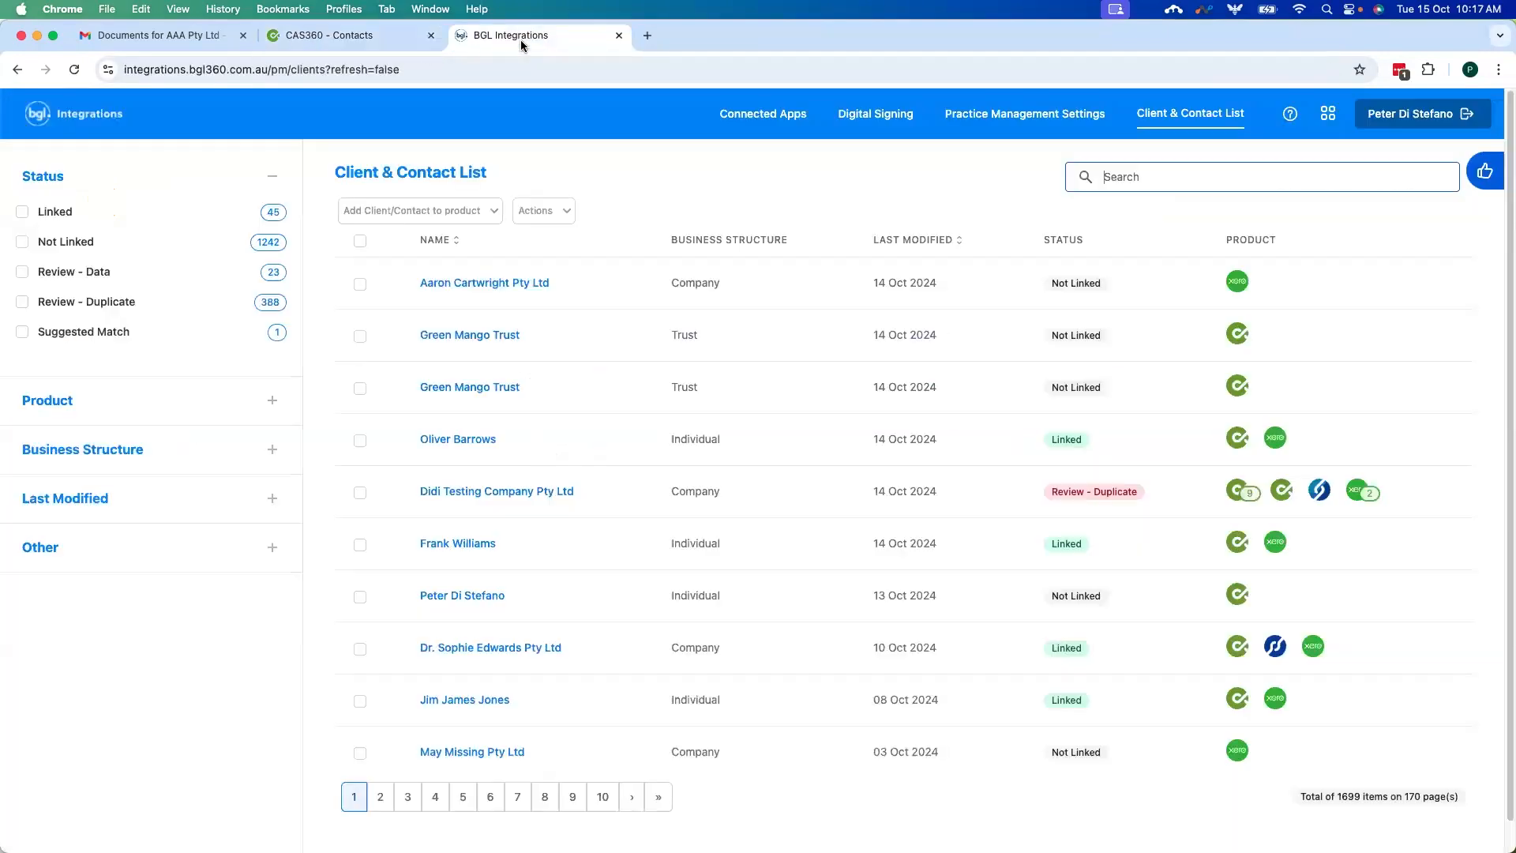
{"action": "left_click", "coordinate": [485, 442]}
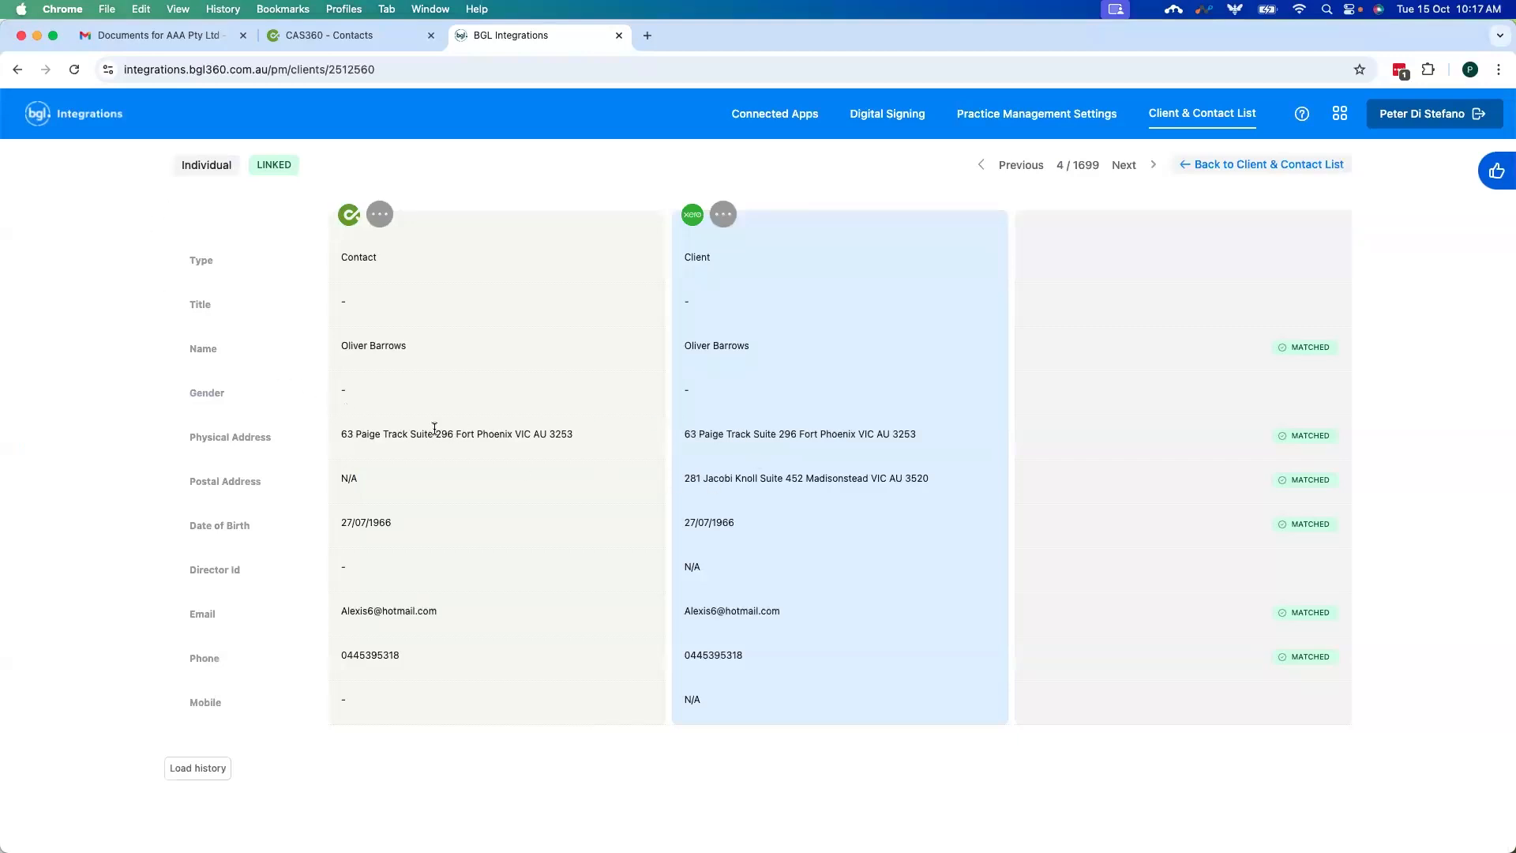
{"action": "left_click", "coordinate": [73, 75]}
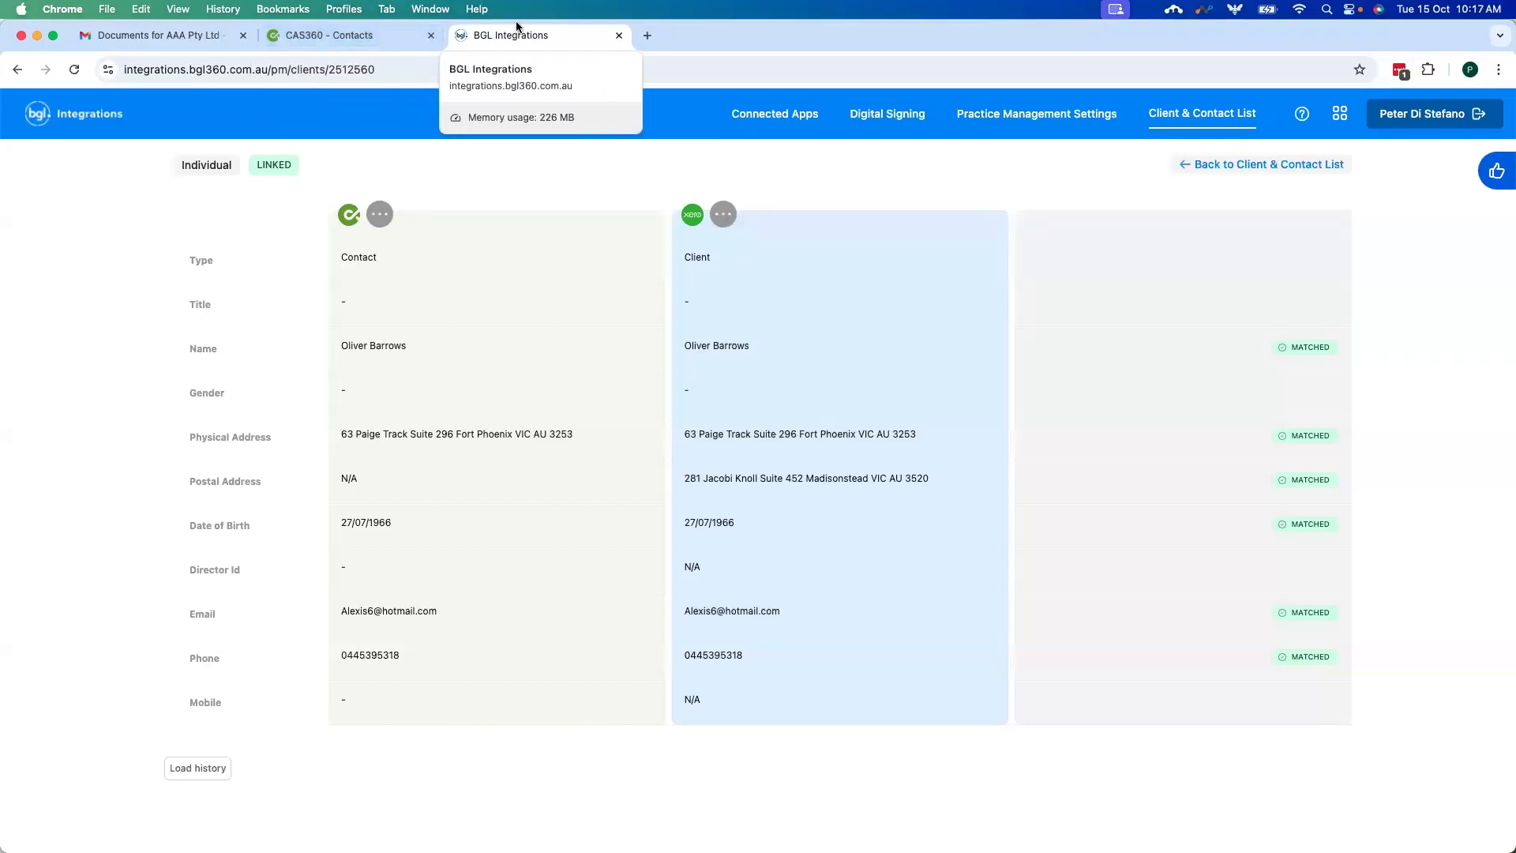
{"action": "left_click", "coordinate": [73, 69]}
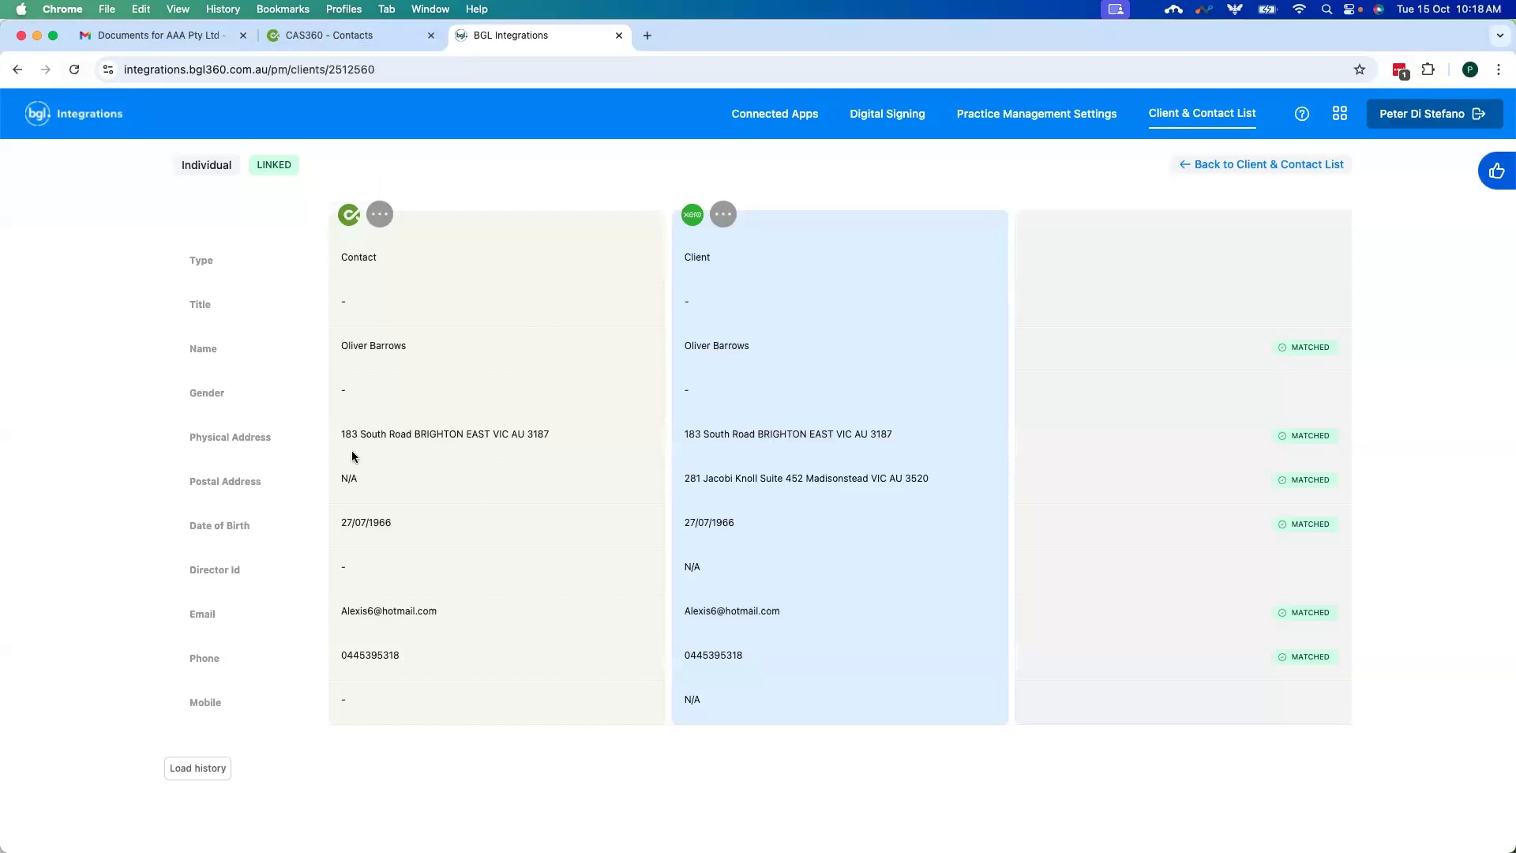
{"action": "left_click_drag", "start_coordinate": [340, 434], "coordinate": [544, 432]}
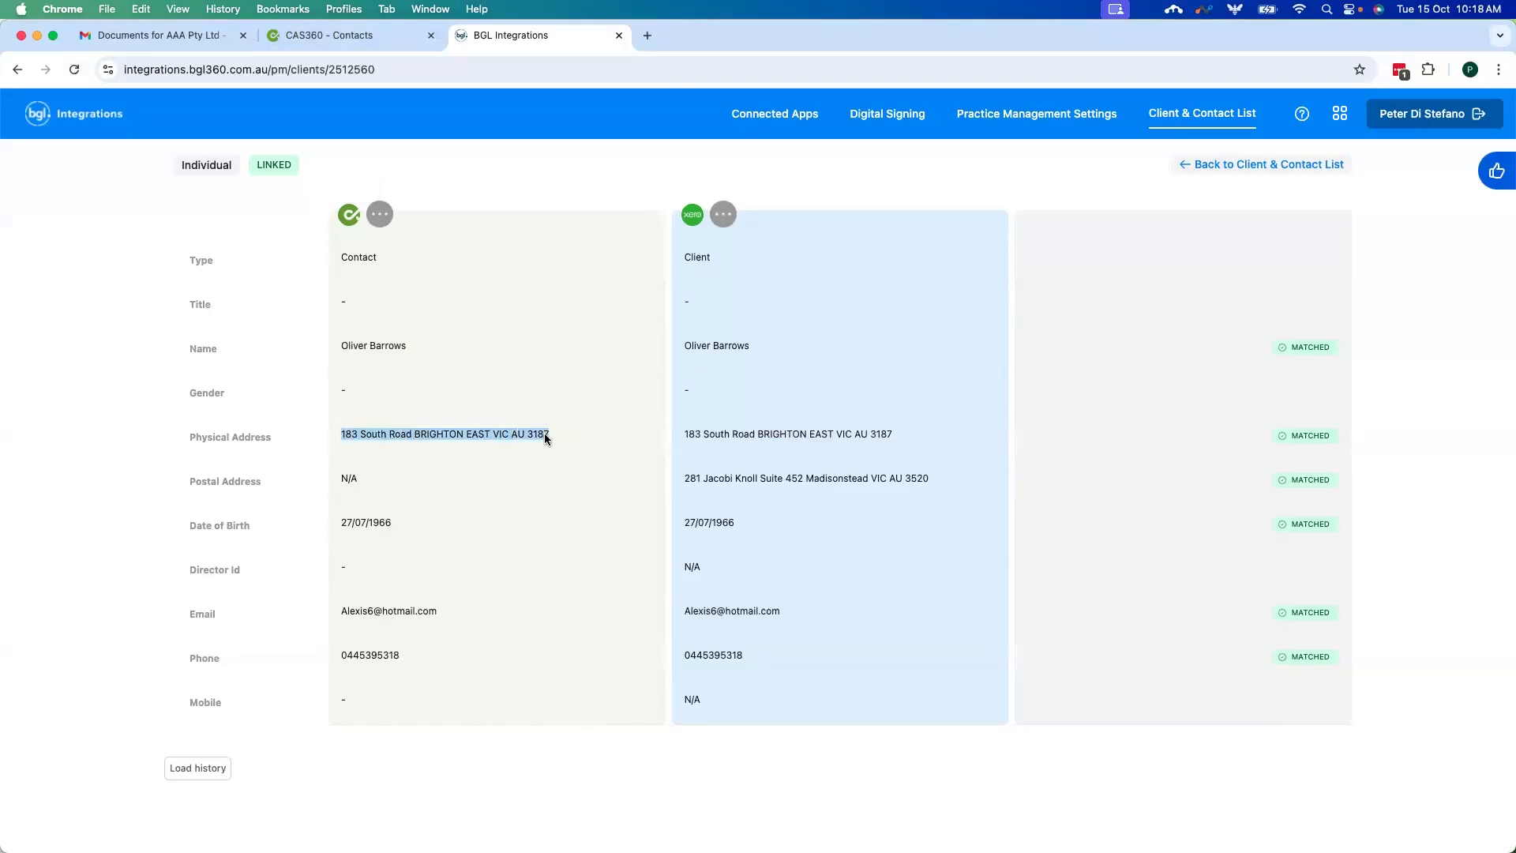
Step: Compare the contact's physical address in Xero against the CAS 360 entry, and return to the Client & Contact List
{"action": "left_click_drag", "start_coordinate": [686, 433], "coordinate": [894, 434]}
{"action": "left_click", "coordinate": [894, 434]}
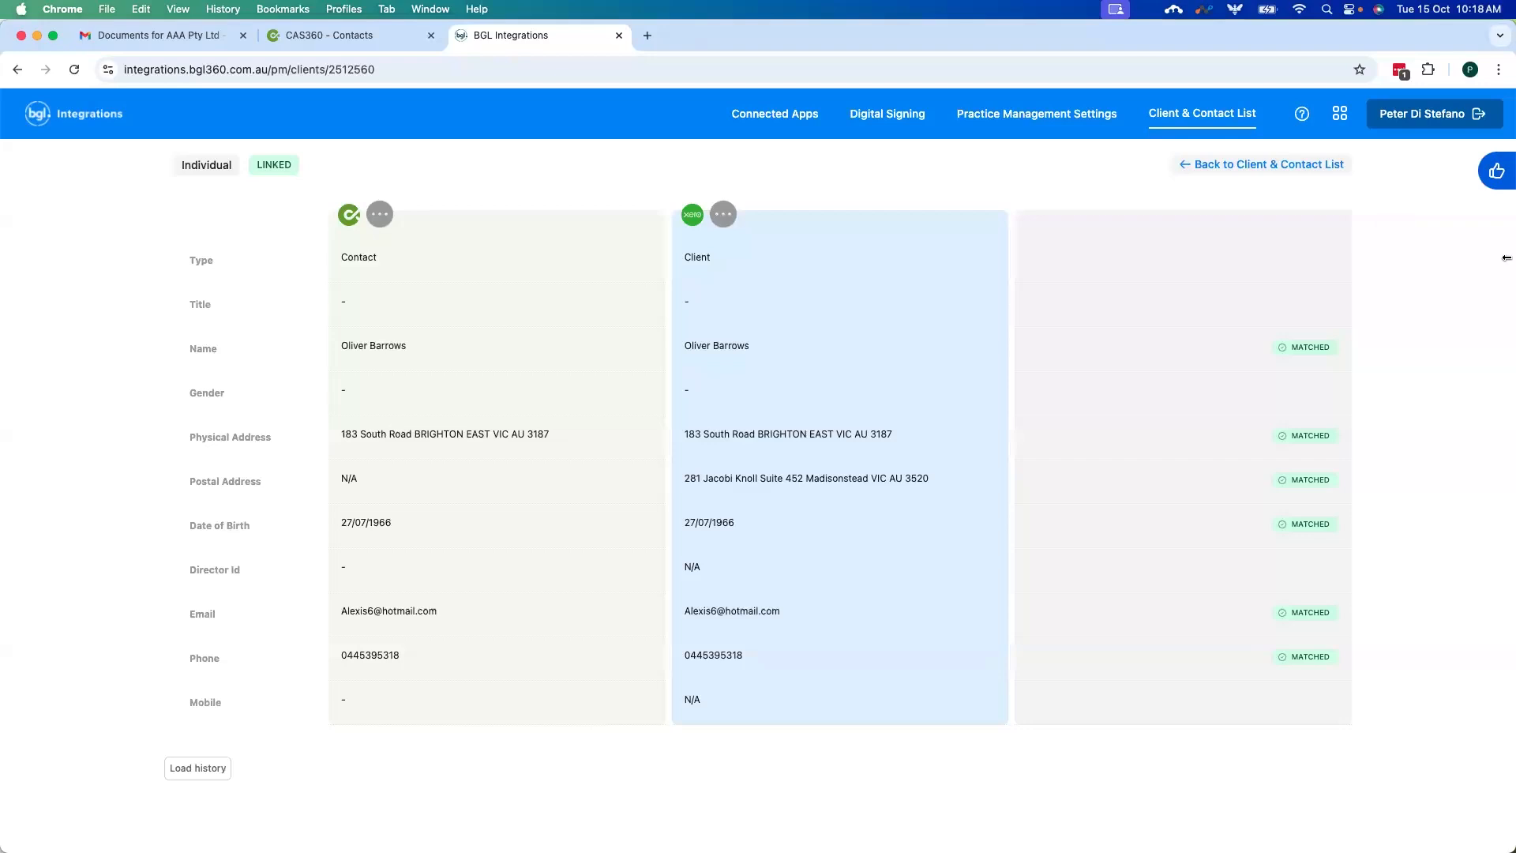
{"action": "left_click", "coordinate": [1203, 161]}
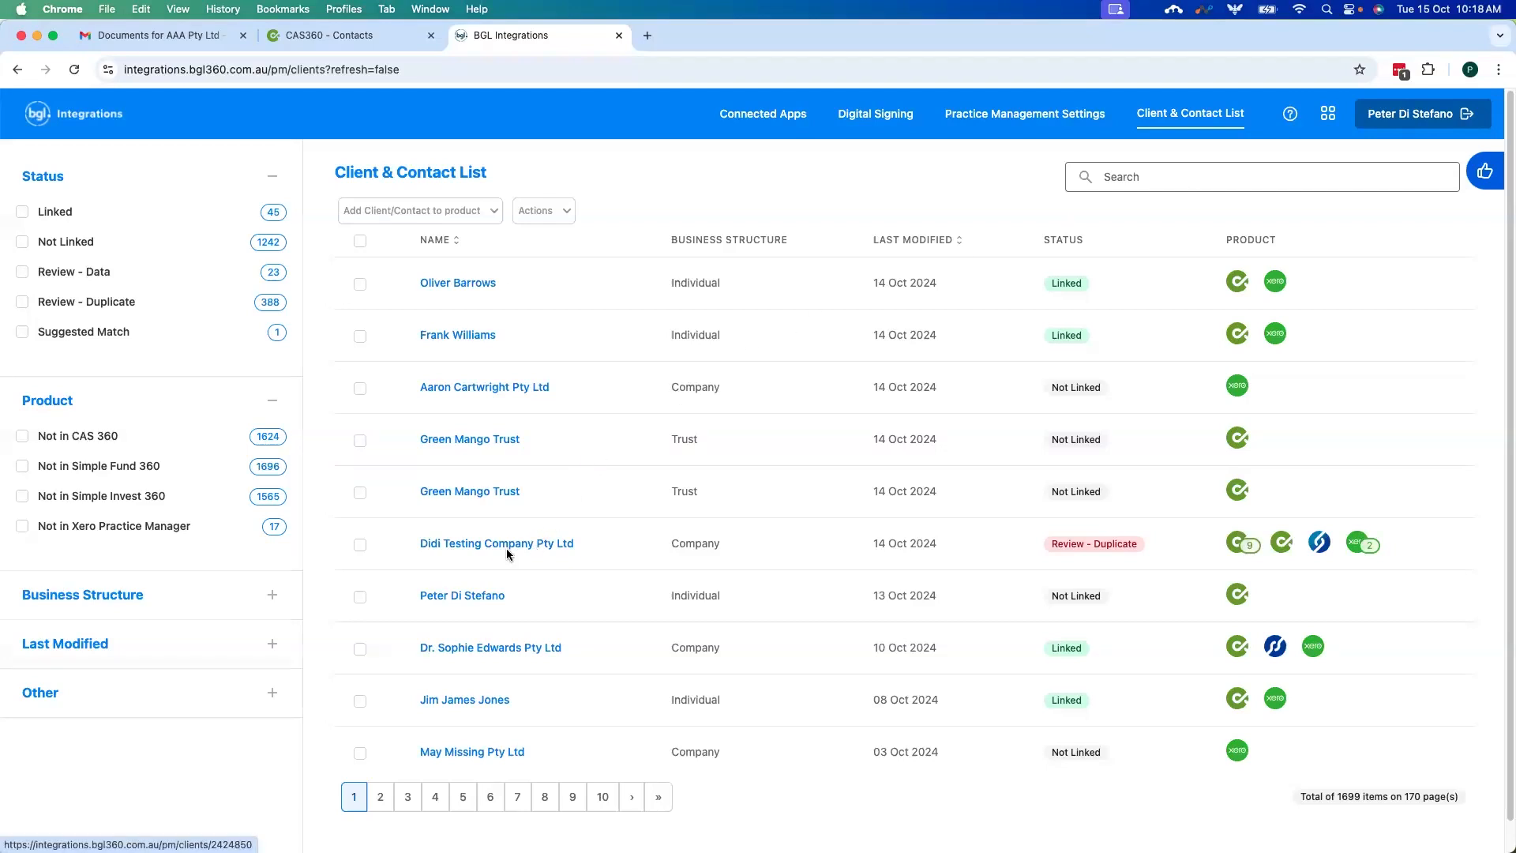
Step: Open the Didi Testing Company Pty Ltd duplicate record and compare the company numbers across its linked entries
{"action": "left_click", "coordinate": [475, 542]}
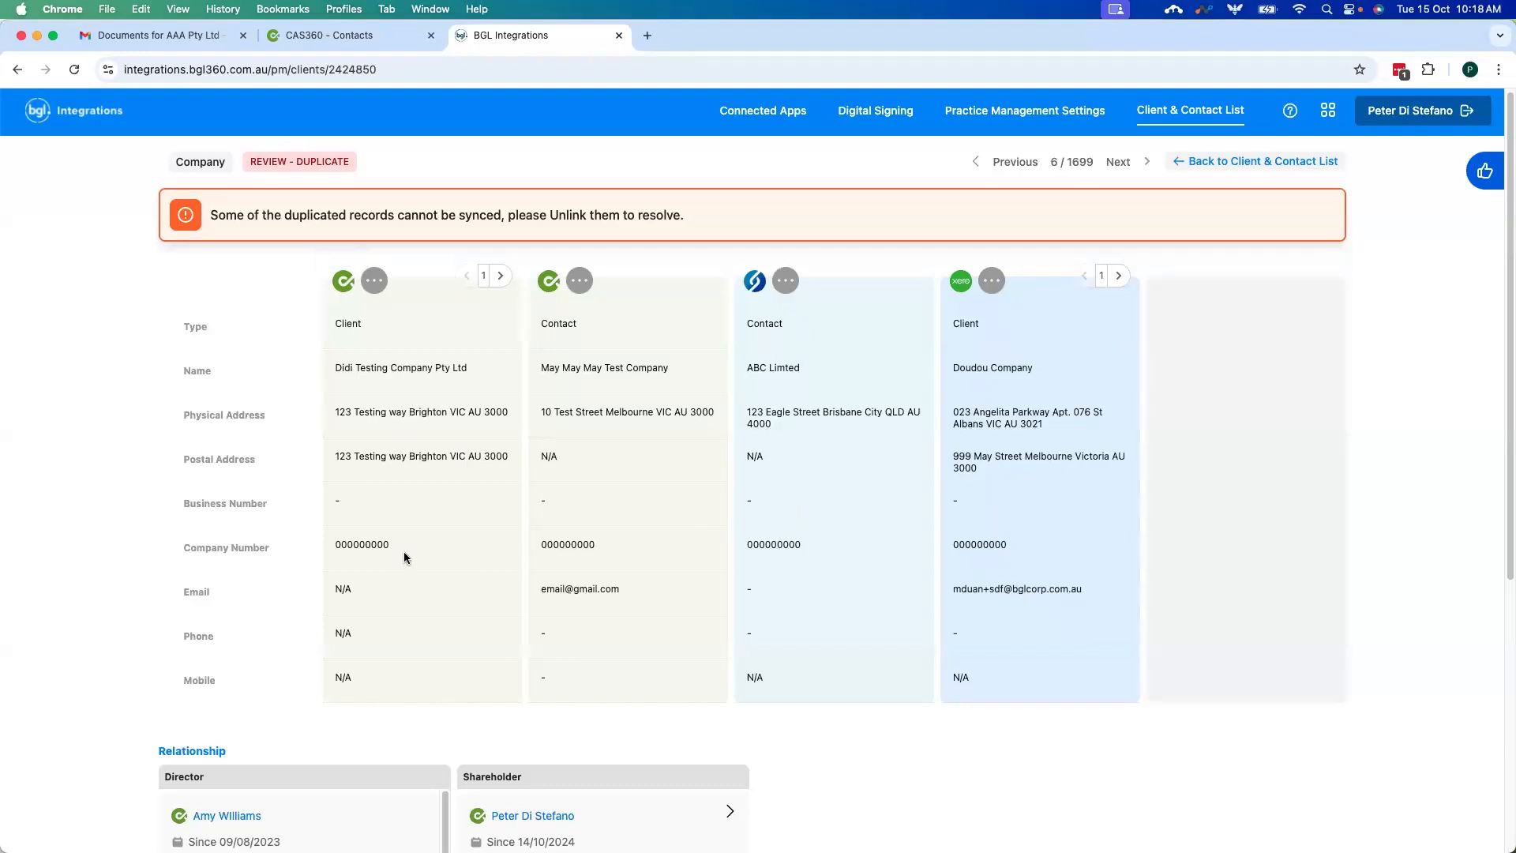
{"action": "left_click_drag", "start_coordinate": [390, 546], "coordinate": [333, 548]}
{"action": "left_click_drag", "start_coordinate": [583, 548], "coordinate": [550, 547]}
{"action": "left_click", "coordinate": [738, 549]}
Step: Unlink the CAS 360 contact May May May Test Company from the duplicate record and confirm
{"action": "left_click", "coordinate": [582, 286]}
{"action": "left_click", "coordinate": [510, 445]}
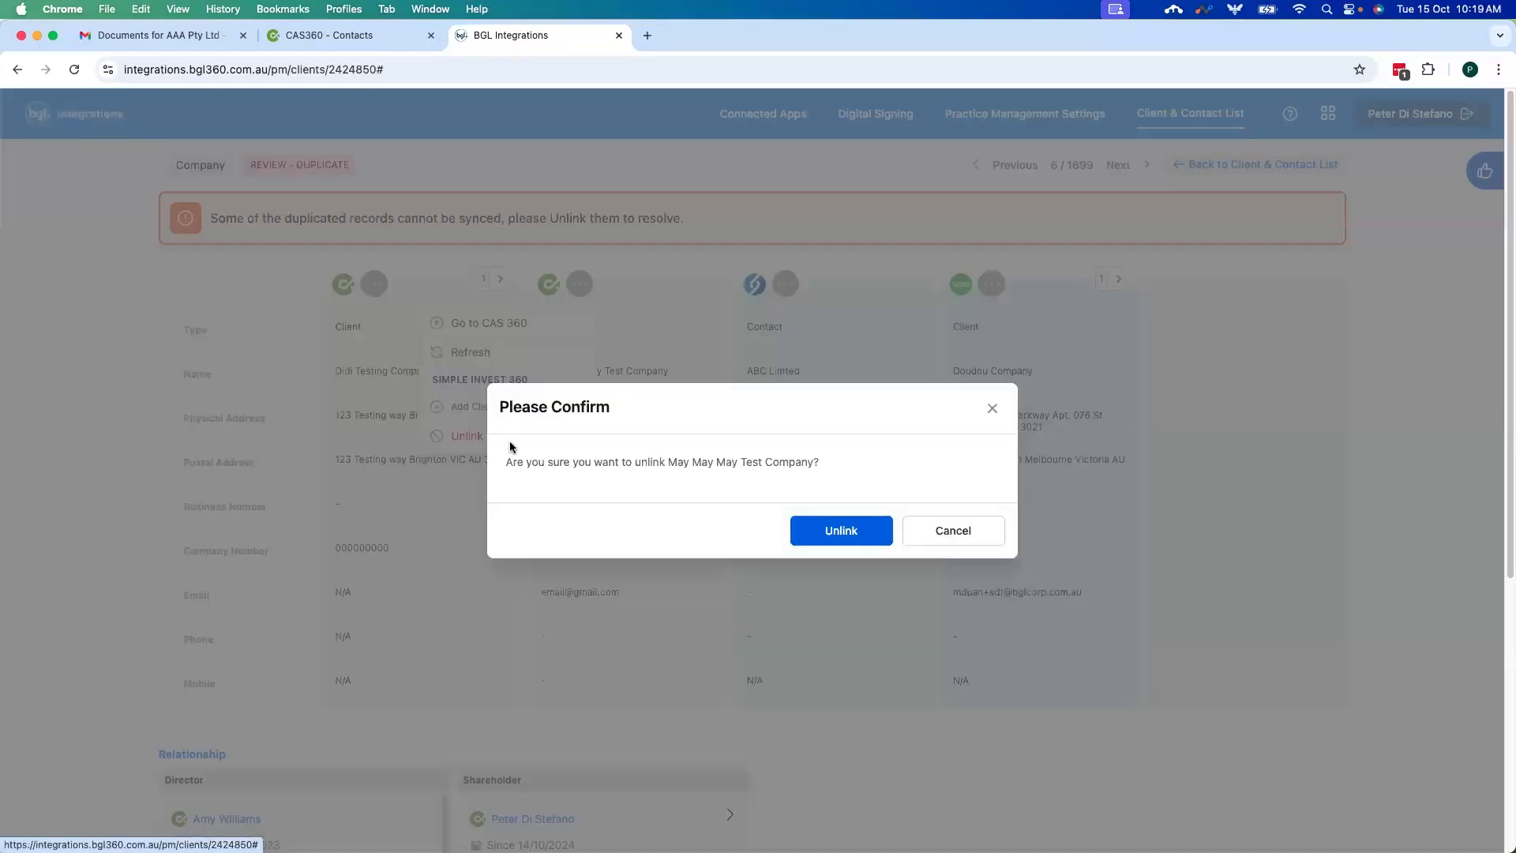
{"action": "left_click", "coordinate": [822, 537]}
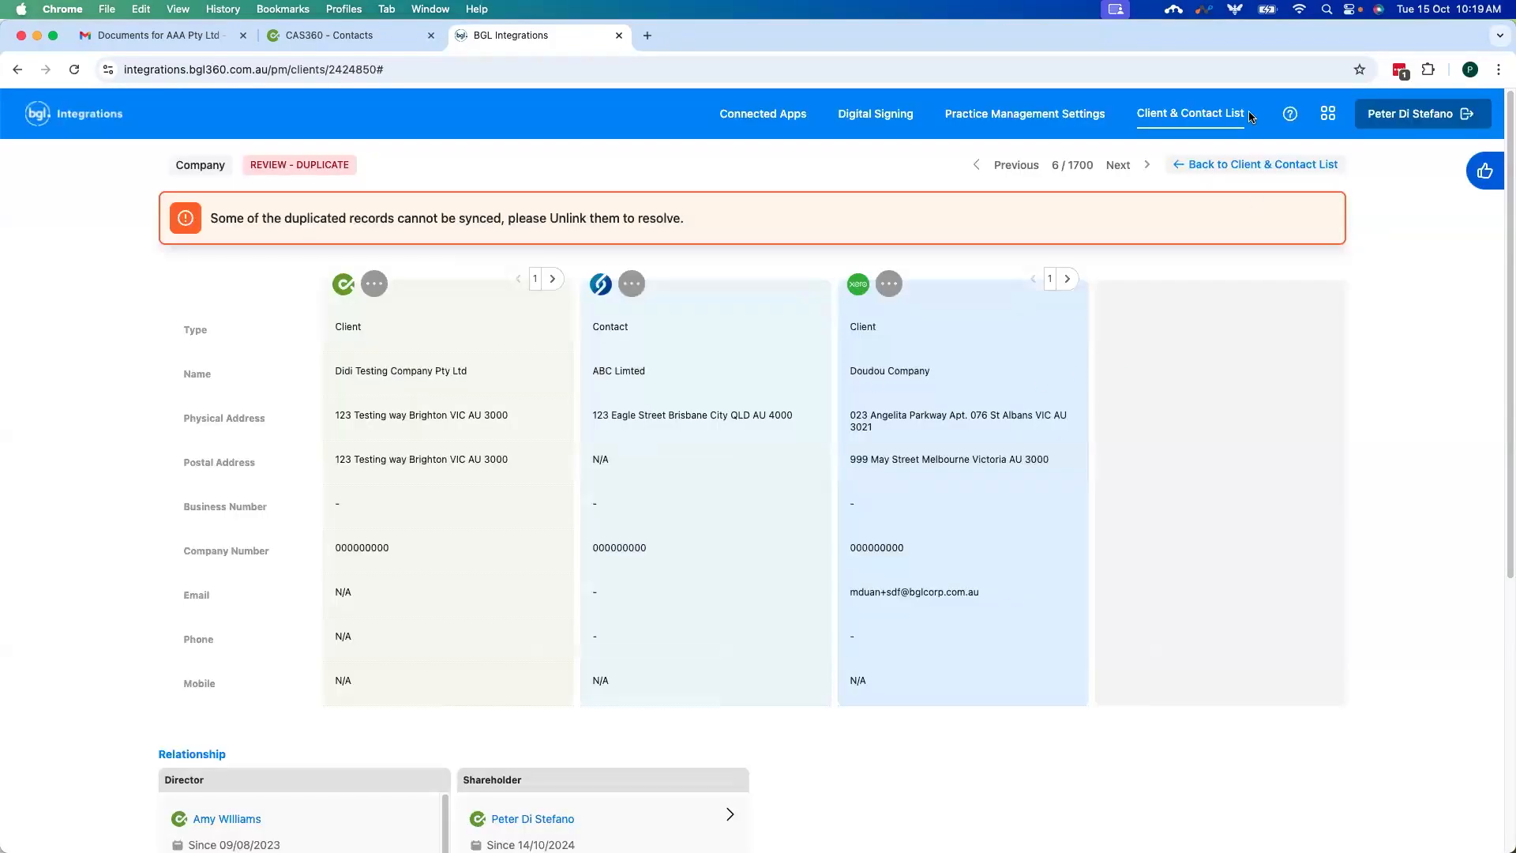
Step: Return to the Client & Contact List, filter it to Not Linked records and search for "may"
{"action": "left_click", "coordinate": [1236, 164]}
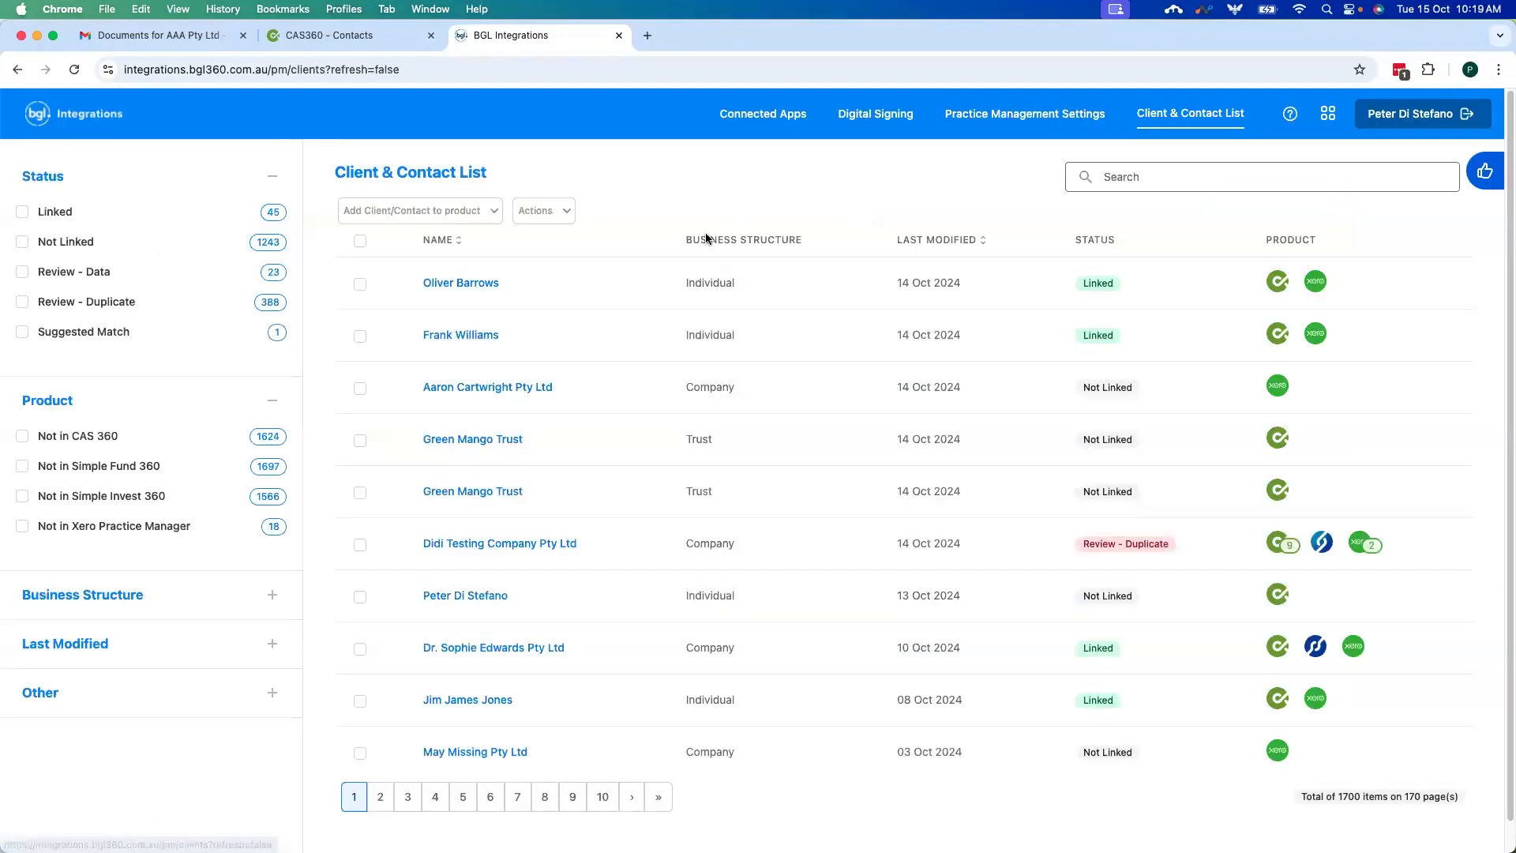
{"action": "left_click", "coordinate": [23, 243]}
{"action": "left_click", "coordinate": [1159, 185]}
{"action": "type", "text": "may"}
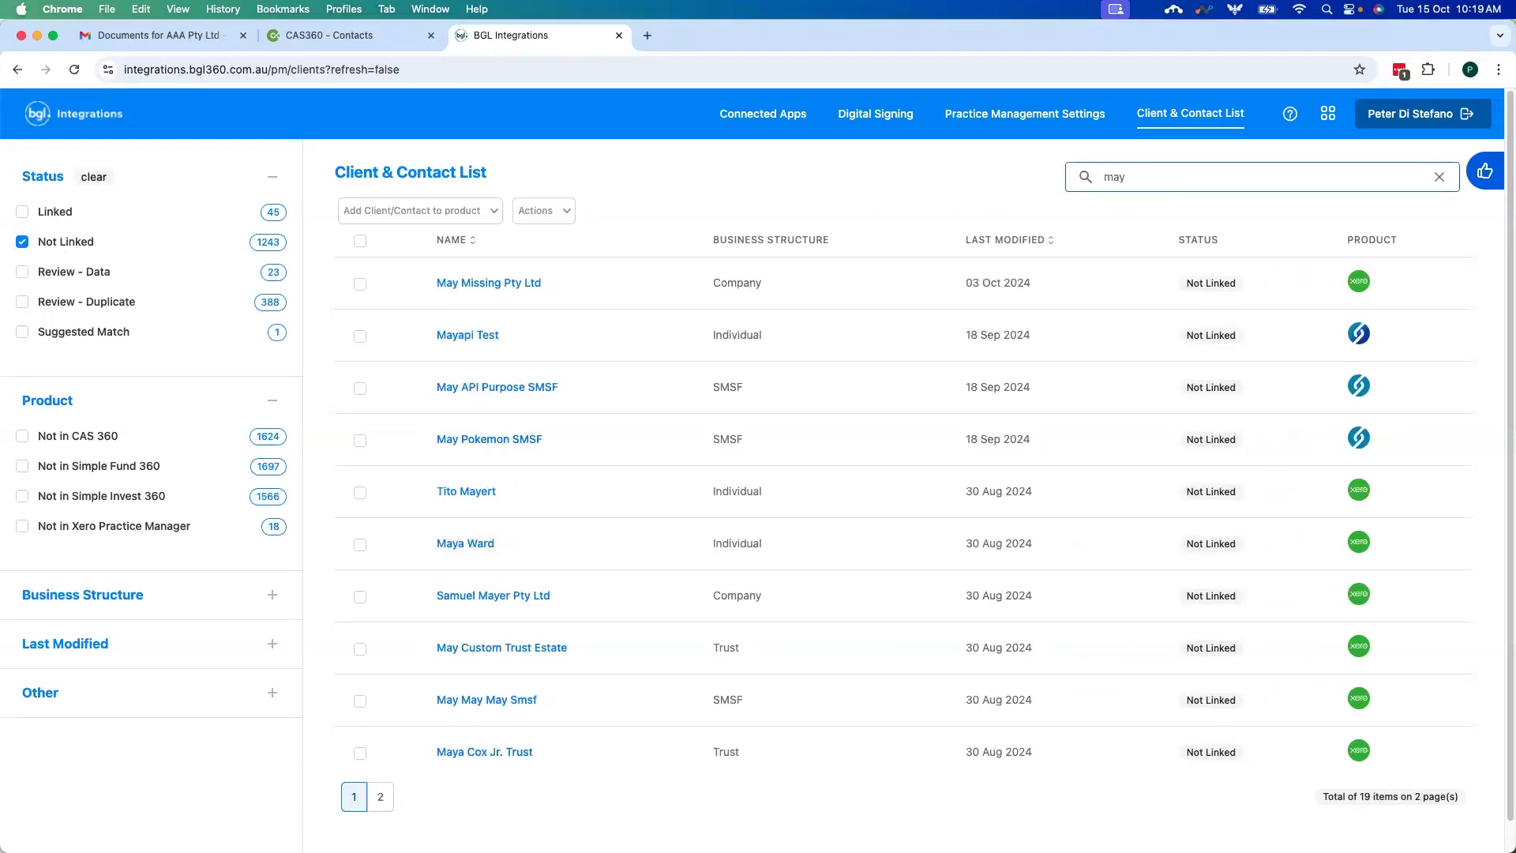
Step: View the May May May Smsf record, return to the list, and turn the Not Linked filter off and on again
{"action": "left_click", "coordinate": [525, 700]}
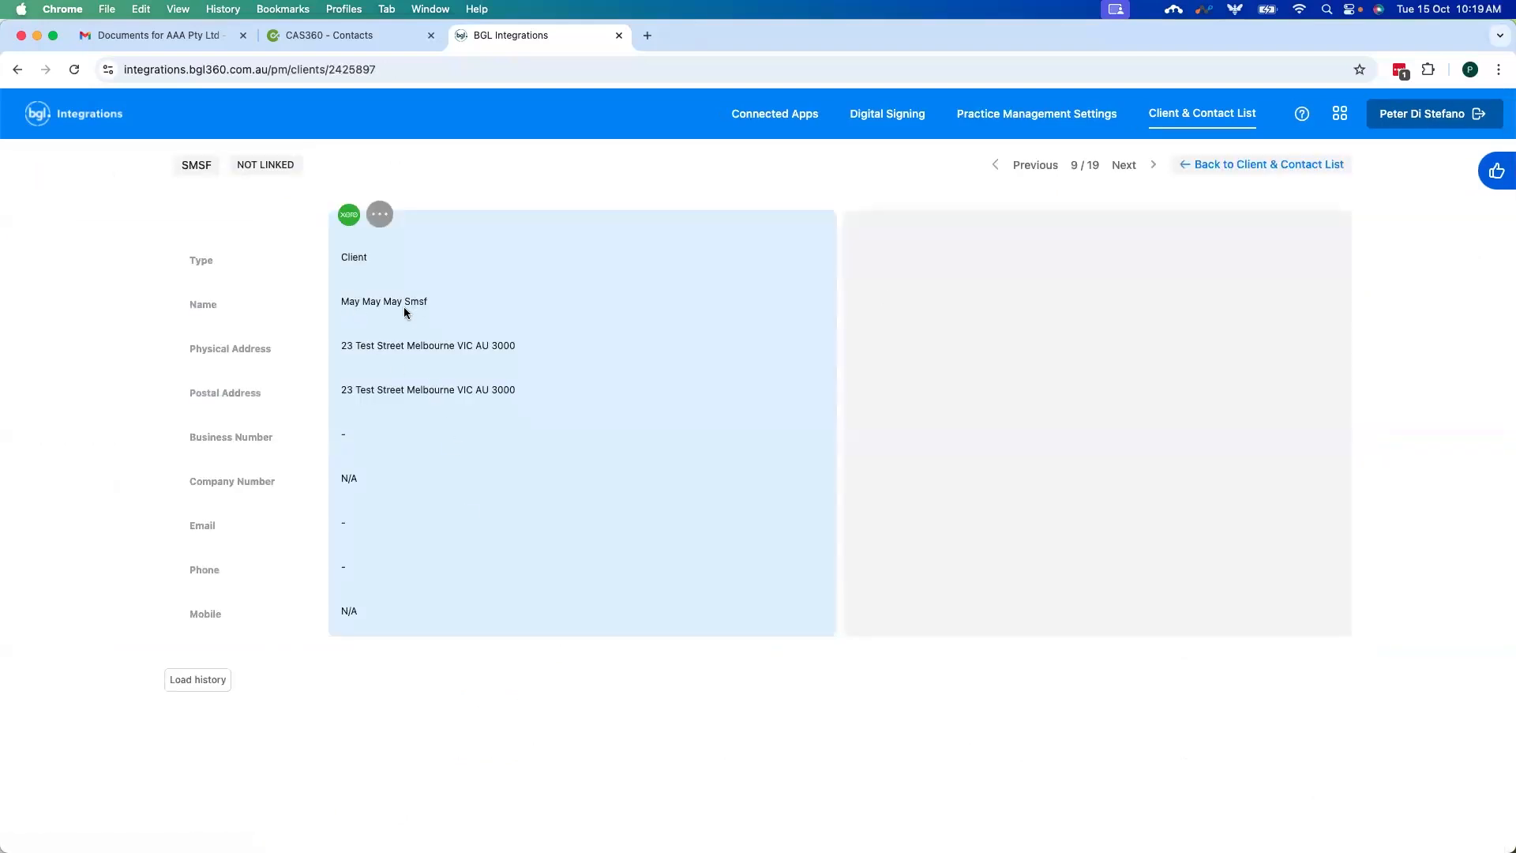
{"action": "left_click", "coordinate": [1207, 169]}
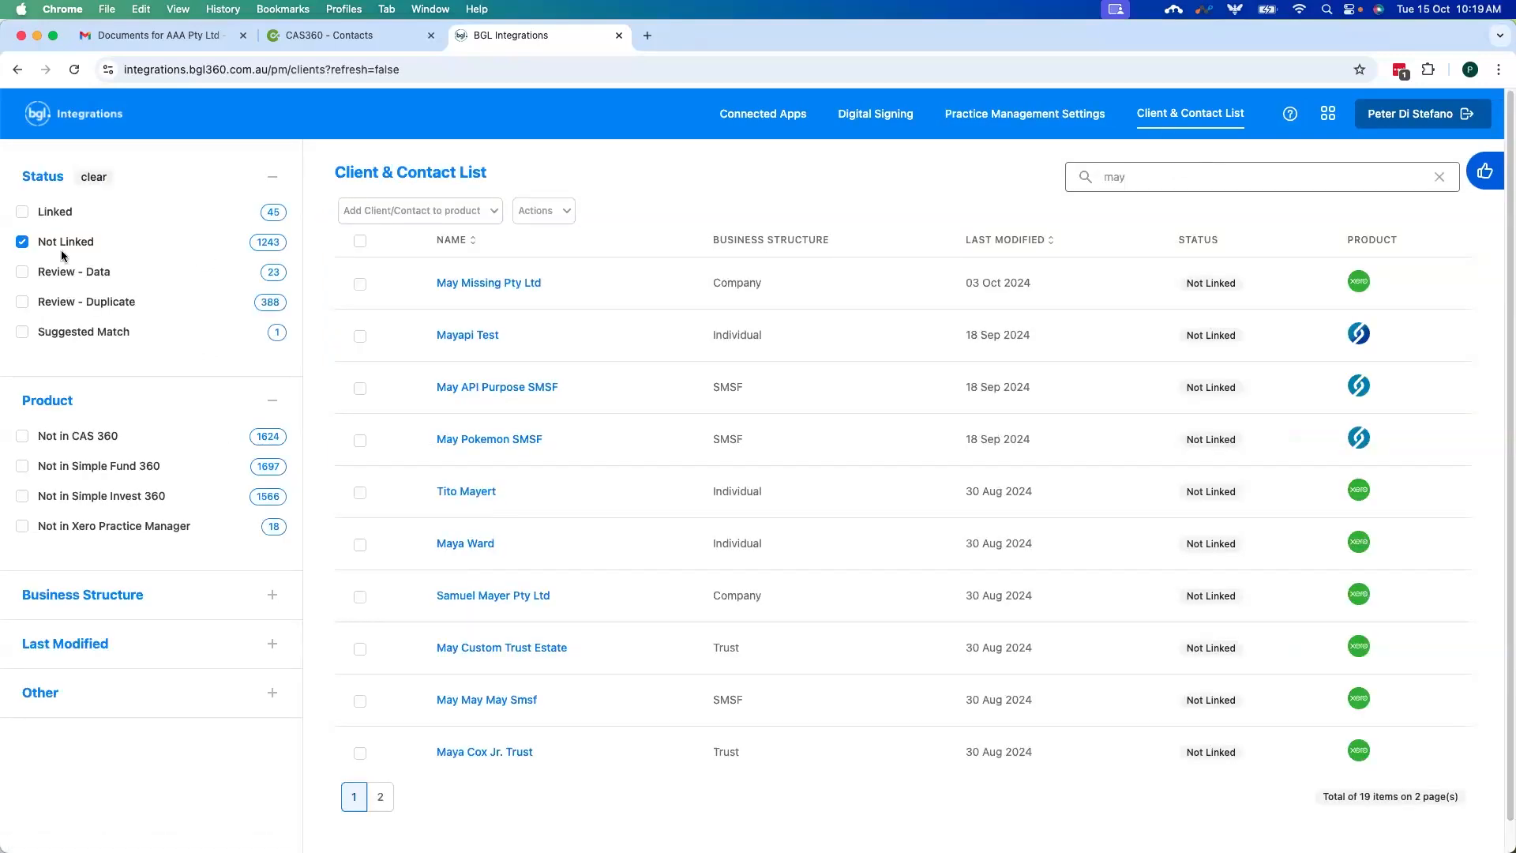
{"action": "left_click", "coordinate": [22, 242]}
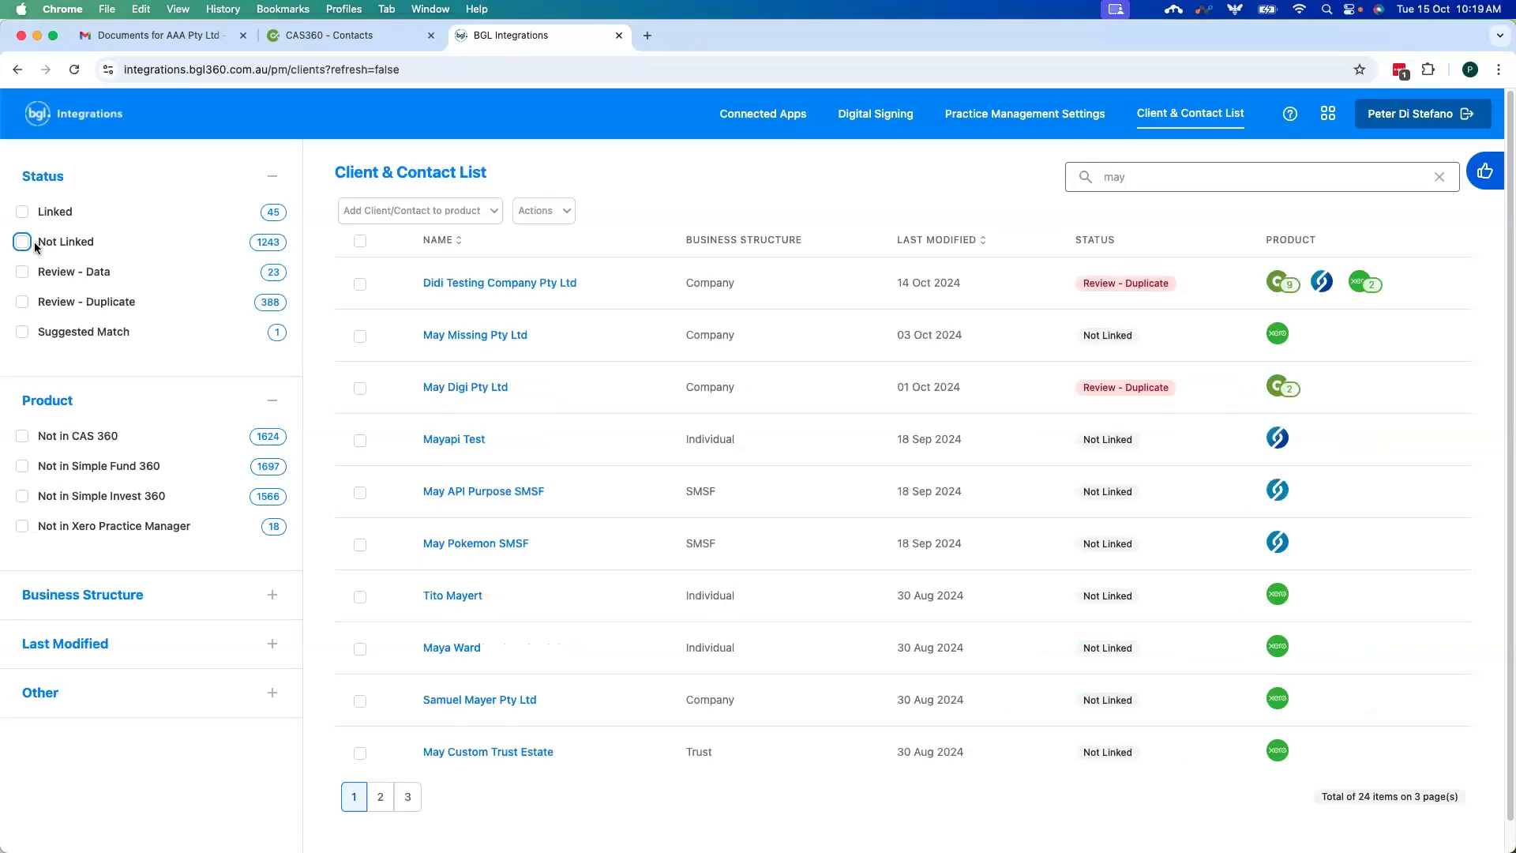
{"action": "left_click", "coordinate": [22, 243]}
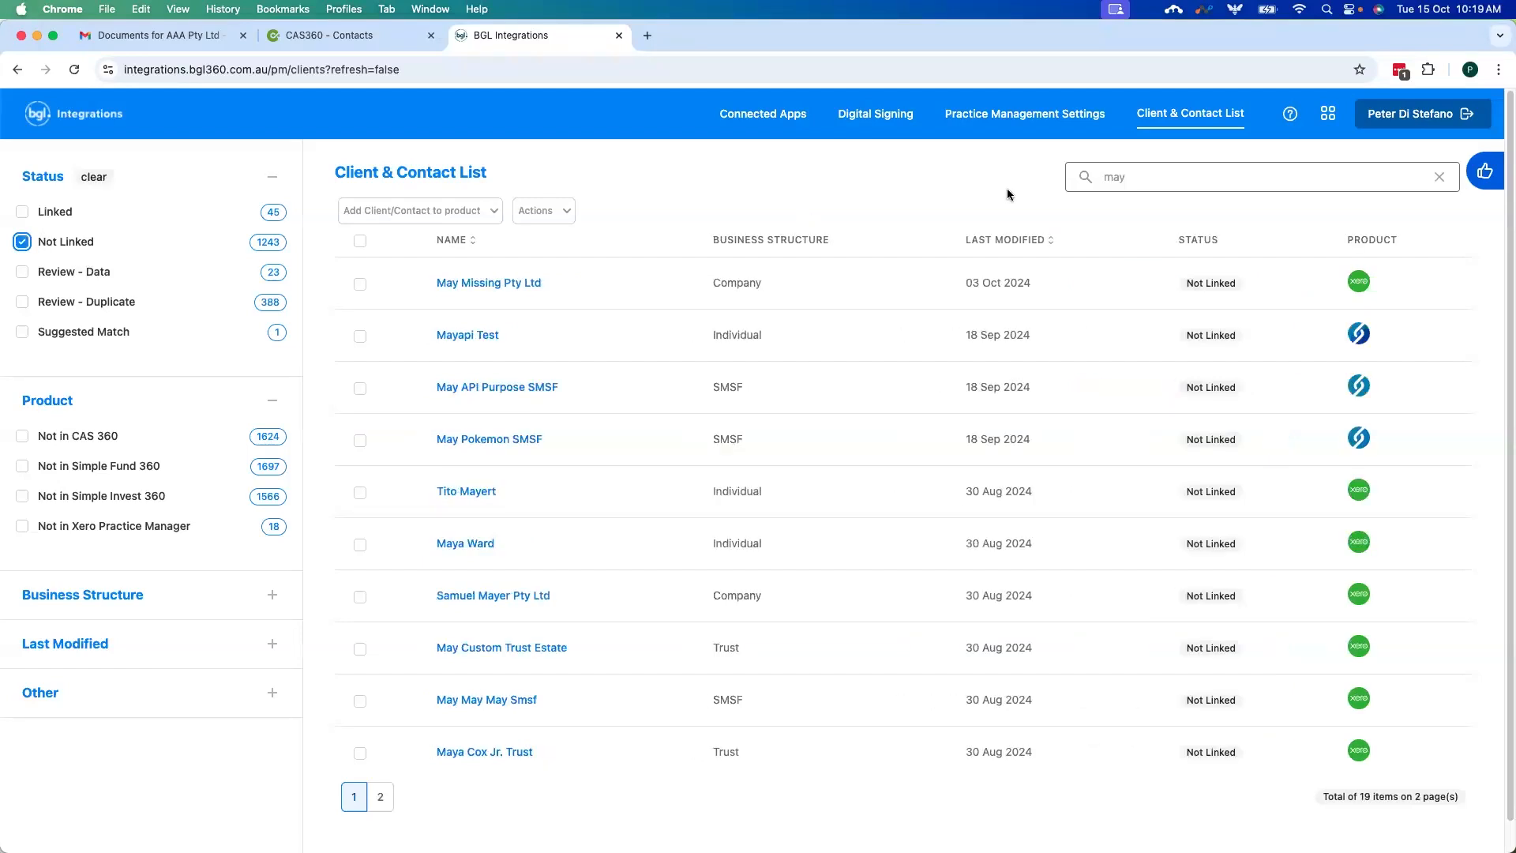
Step: Search the Not Linked records for "green", select both Green Mango Trust entries, and match and link them
{"action": "double_click", "coordinate": [1107, 178]}
{"action": "type", "text": "green"}
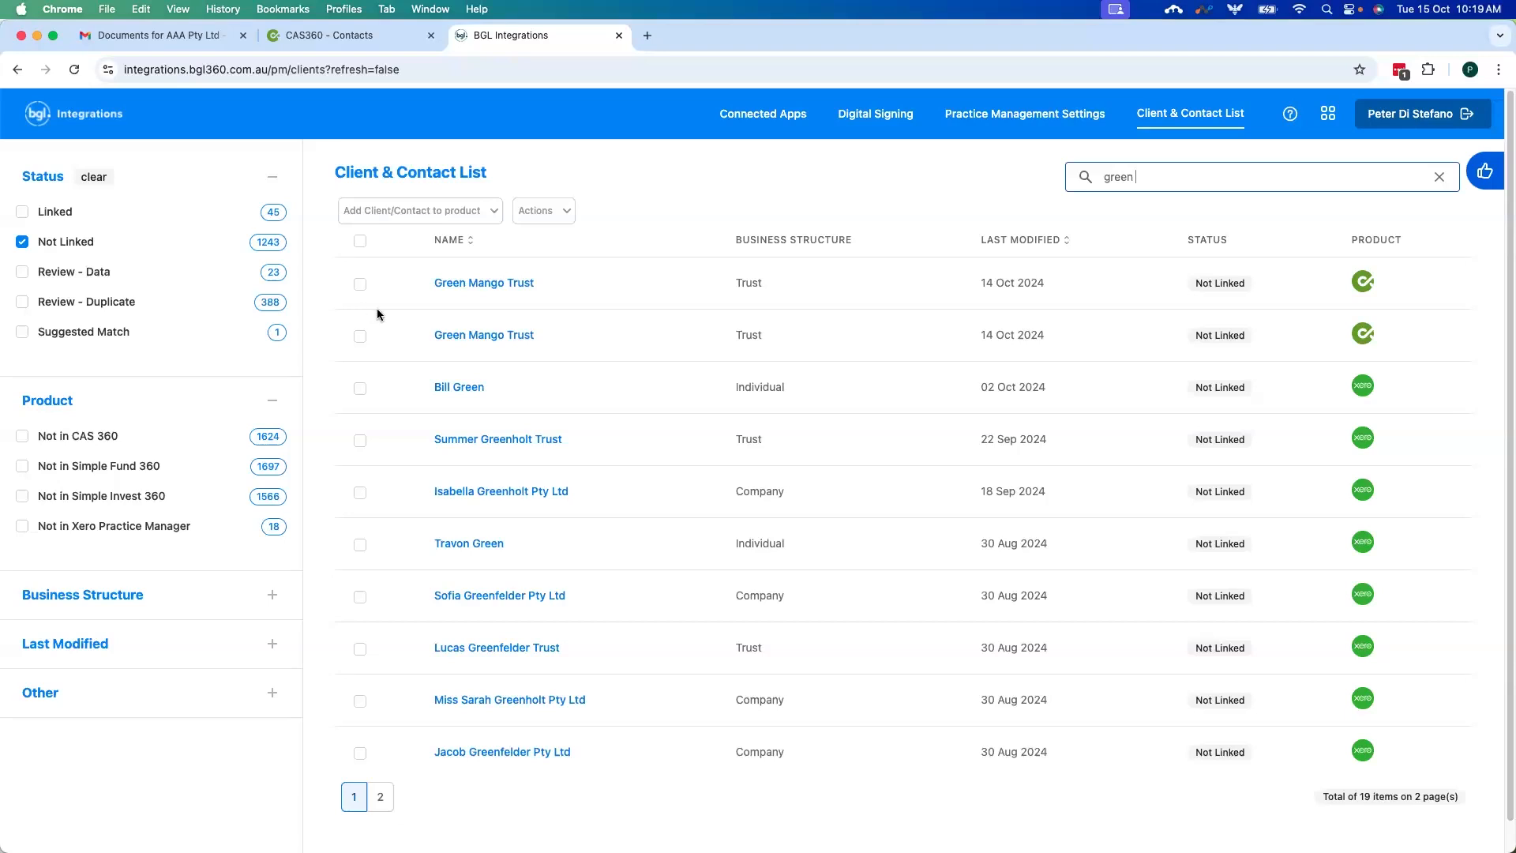
{"action": "left_click", "coordinate": [361, 286]}
{"action": "left_click", "coordinate": [358, 335]}
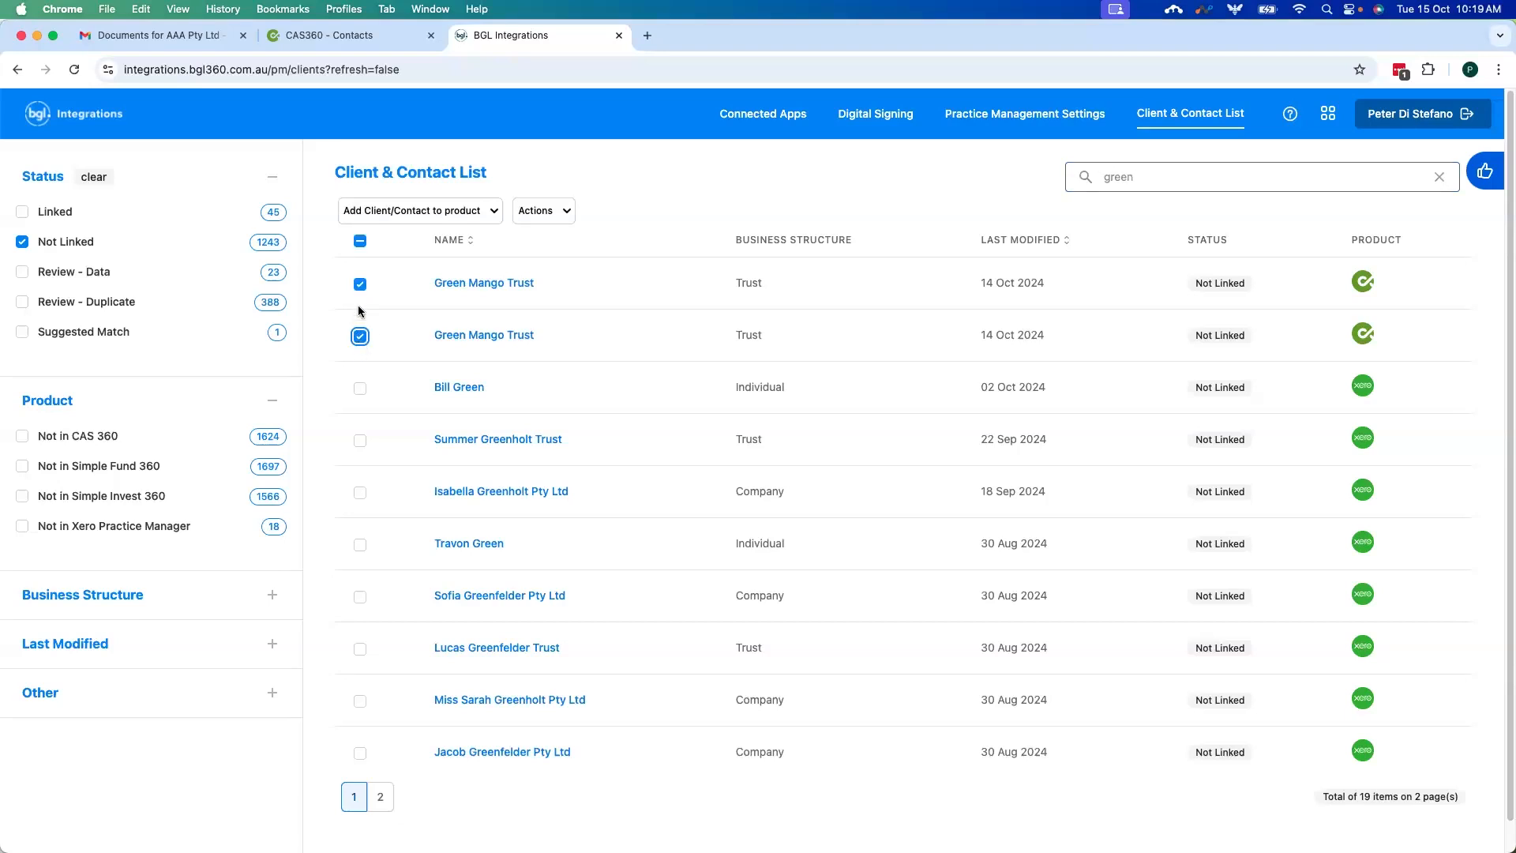
{"action": "left_click", "coordinate": [564, 221]}
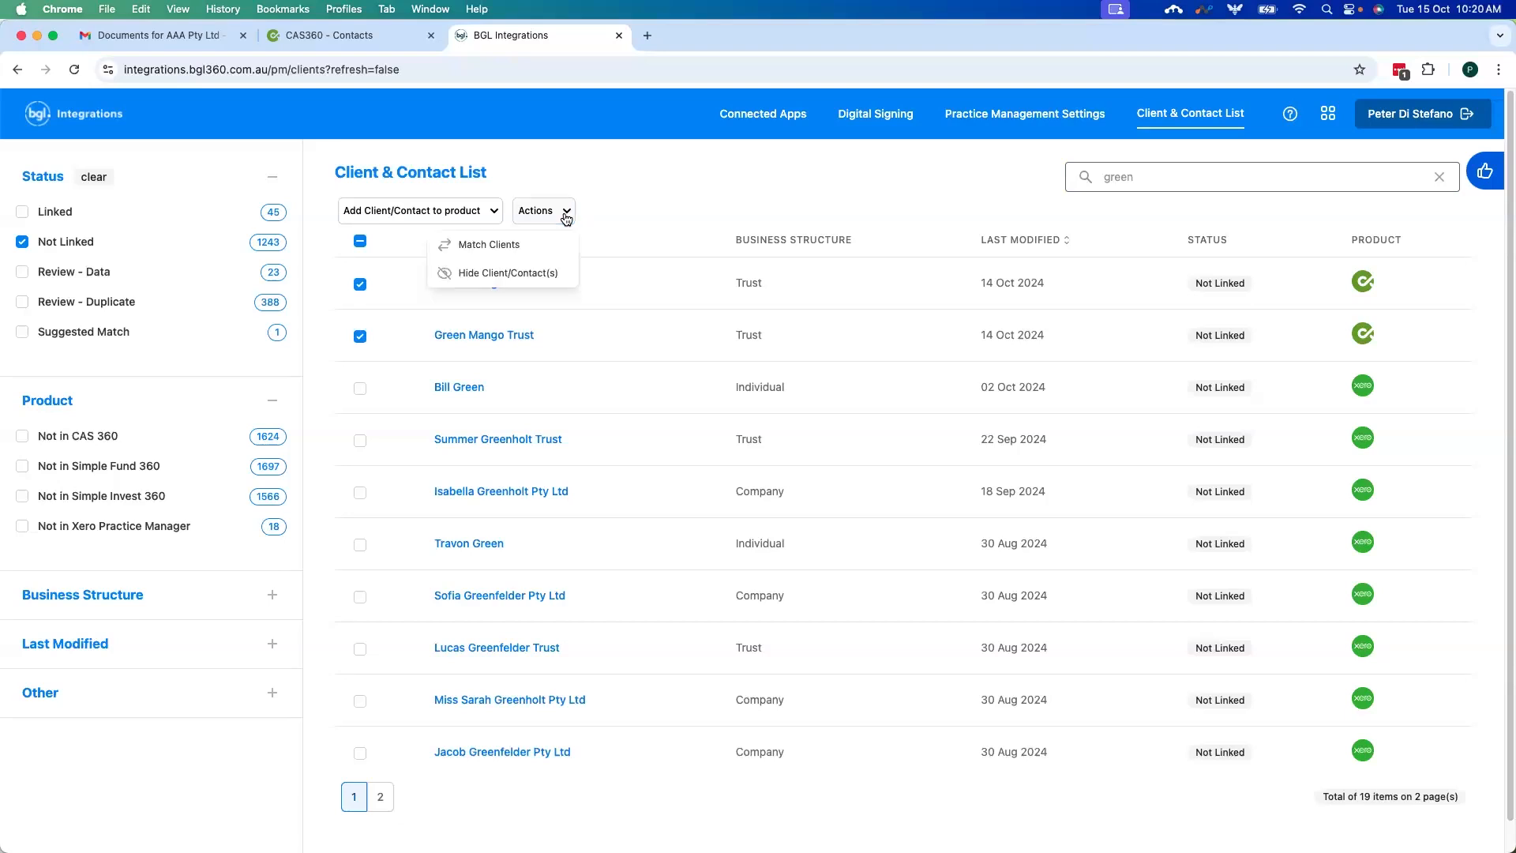
{"action": "left_click", "coordinate": [521, 247]}
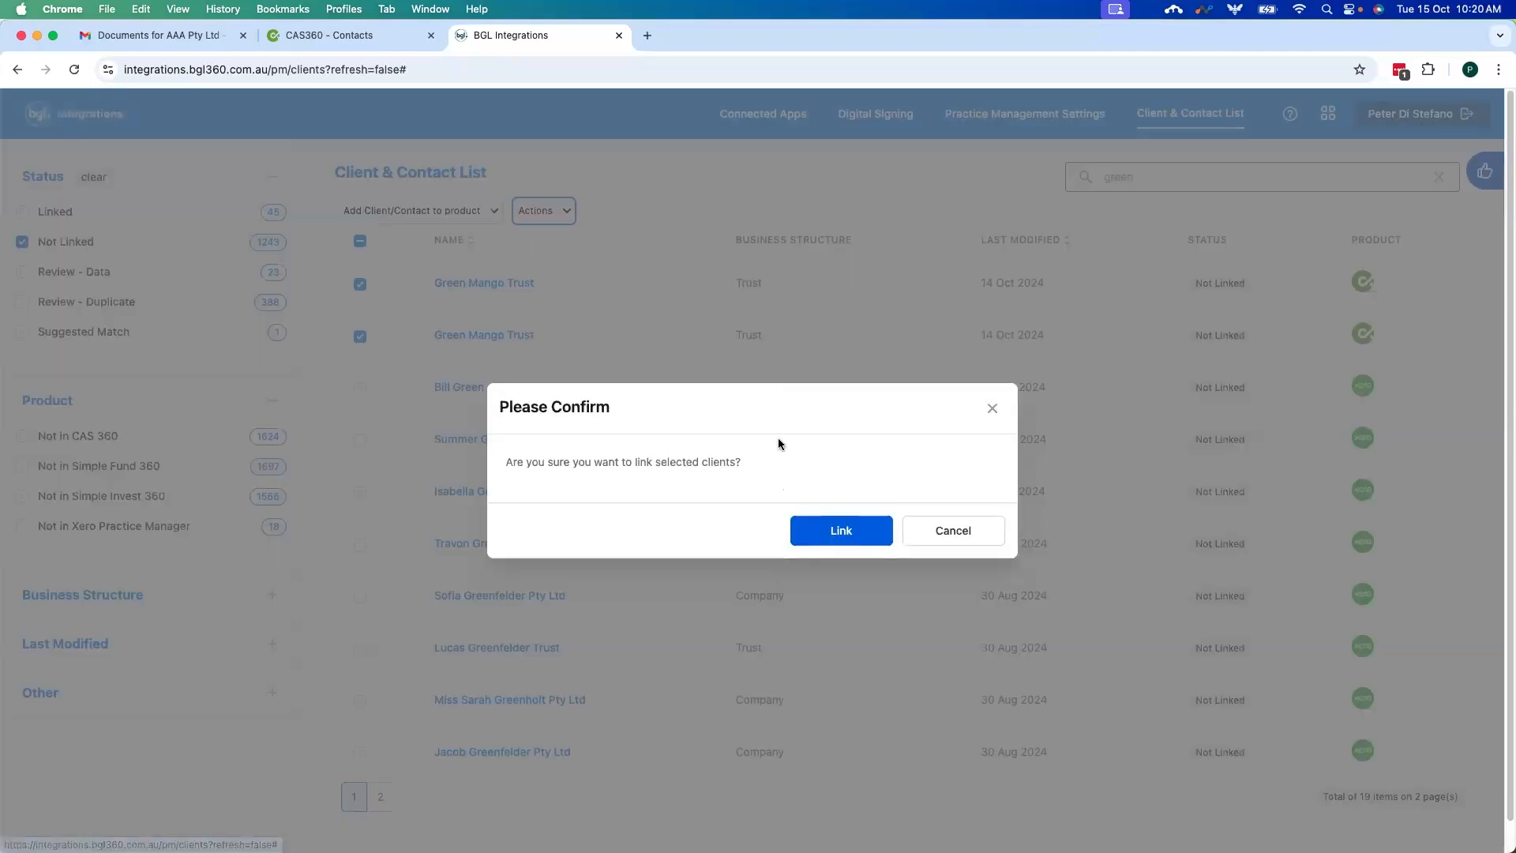
{"action": "left_click", "coordinate": [860, 548]}
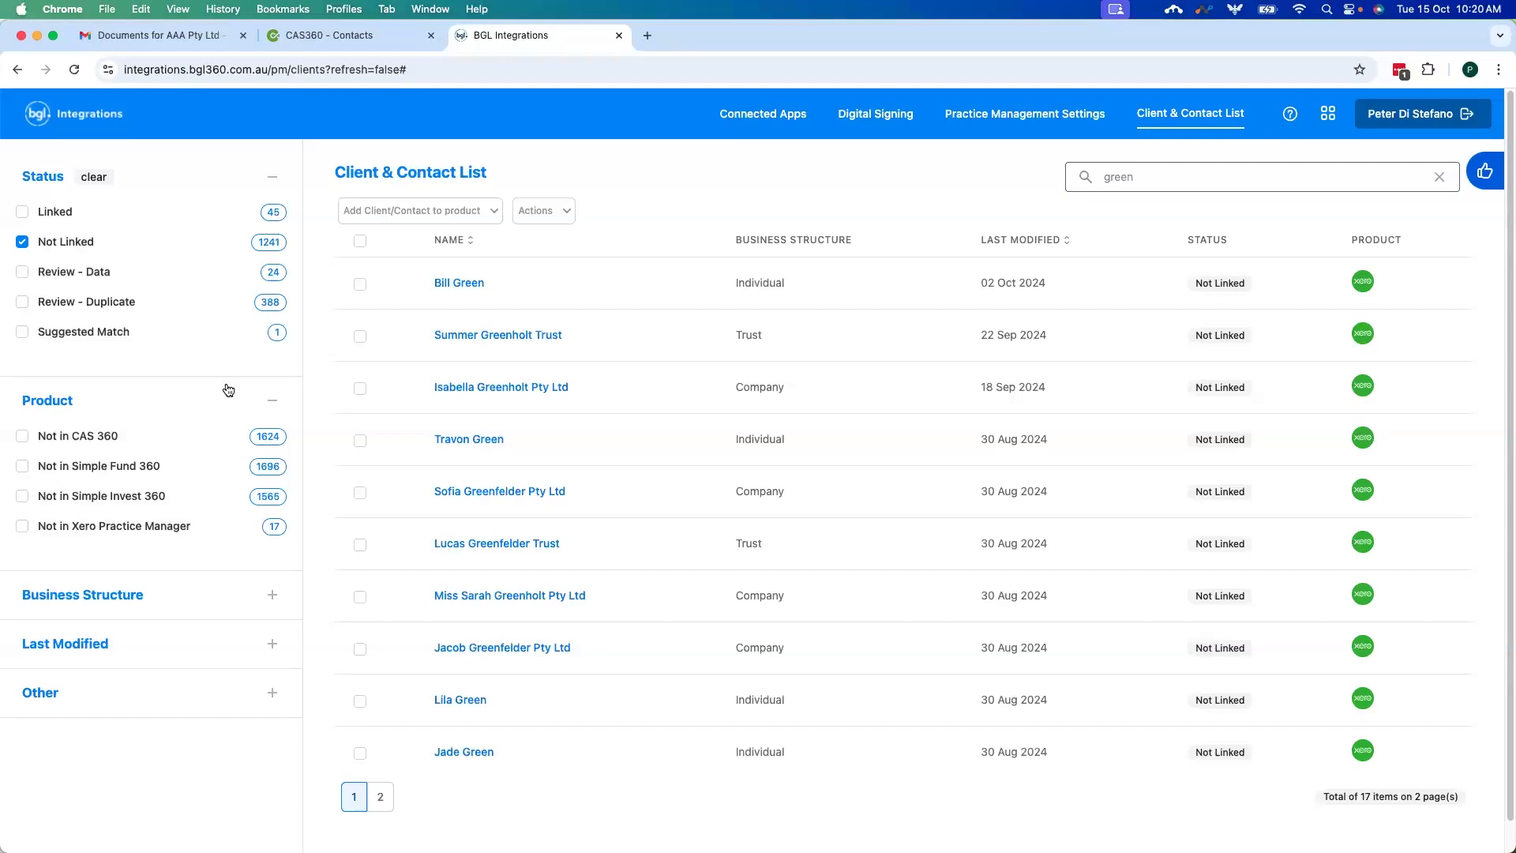
Step: Check the "green" results under the Linked status instead of Not Linked, and clear the status filter
{"action": "left_click", "coordinate": [22, 242]}
{"action": "left_click", "coordinate": [22, 211]}
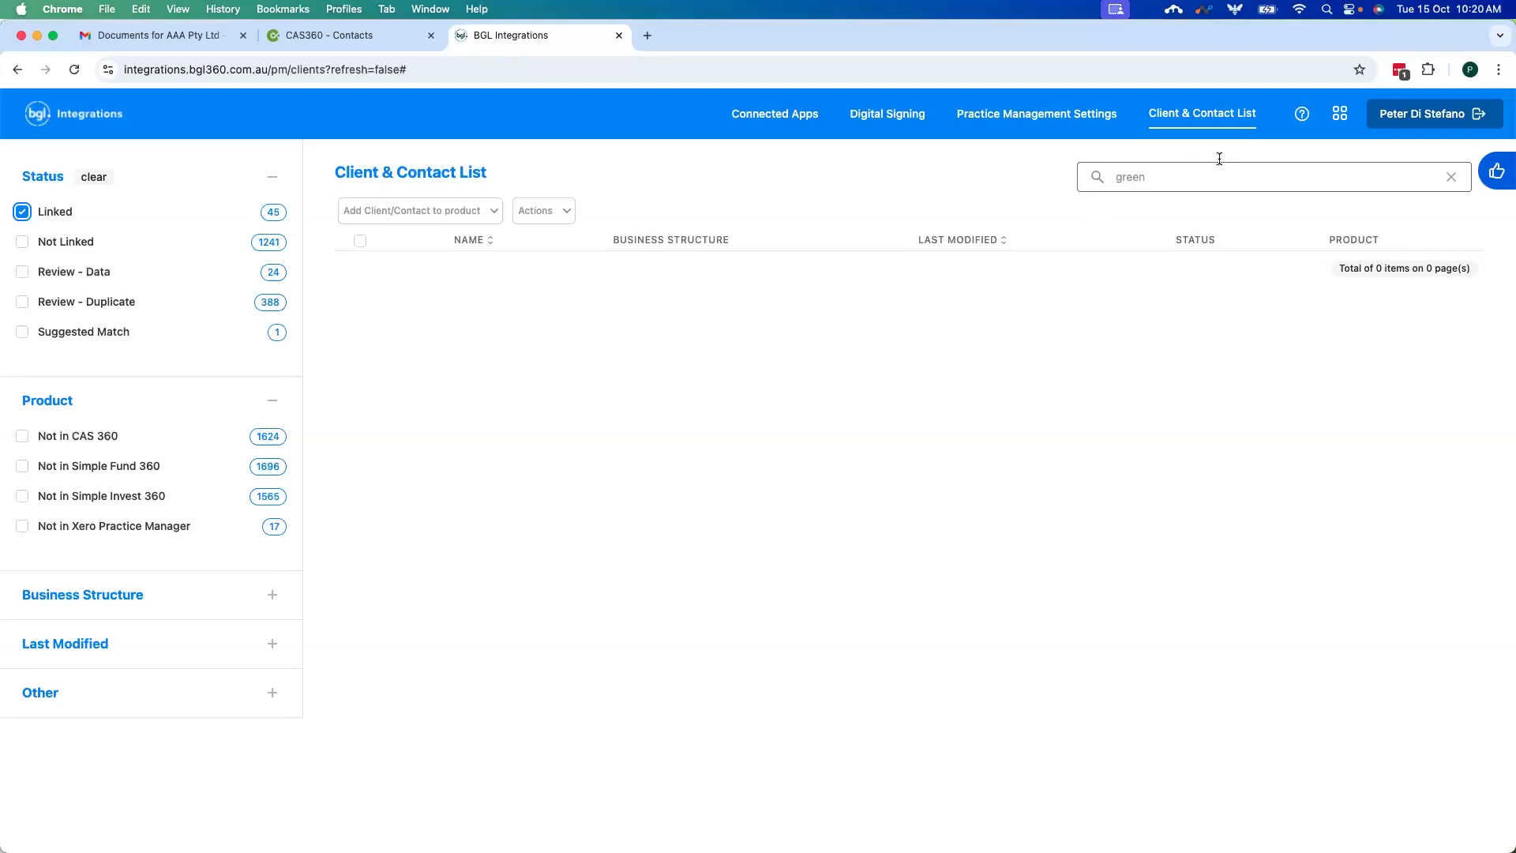
{"action": "left_click", "coordinate": [1172, 176]}
{"action": "left_click", "coordinate": [35, 218]}
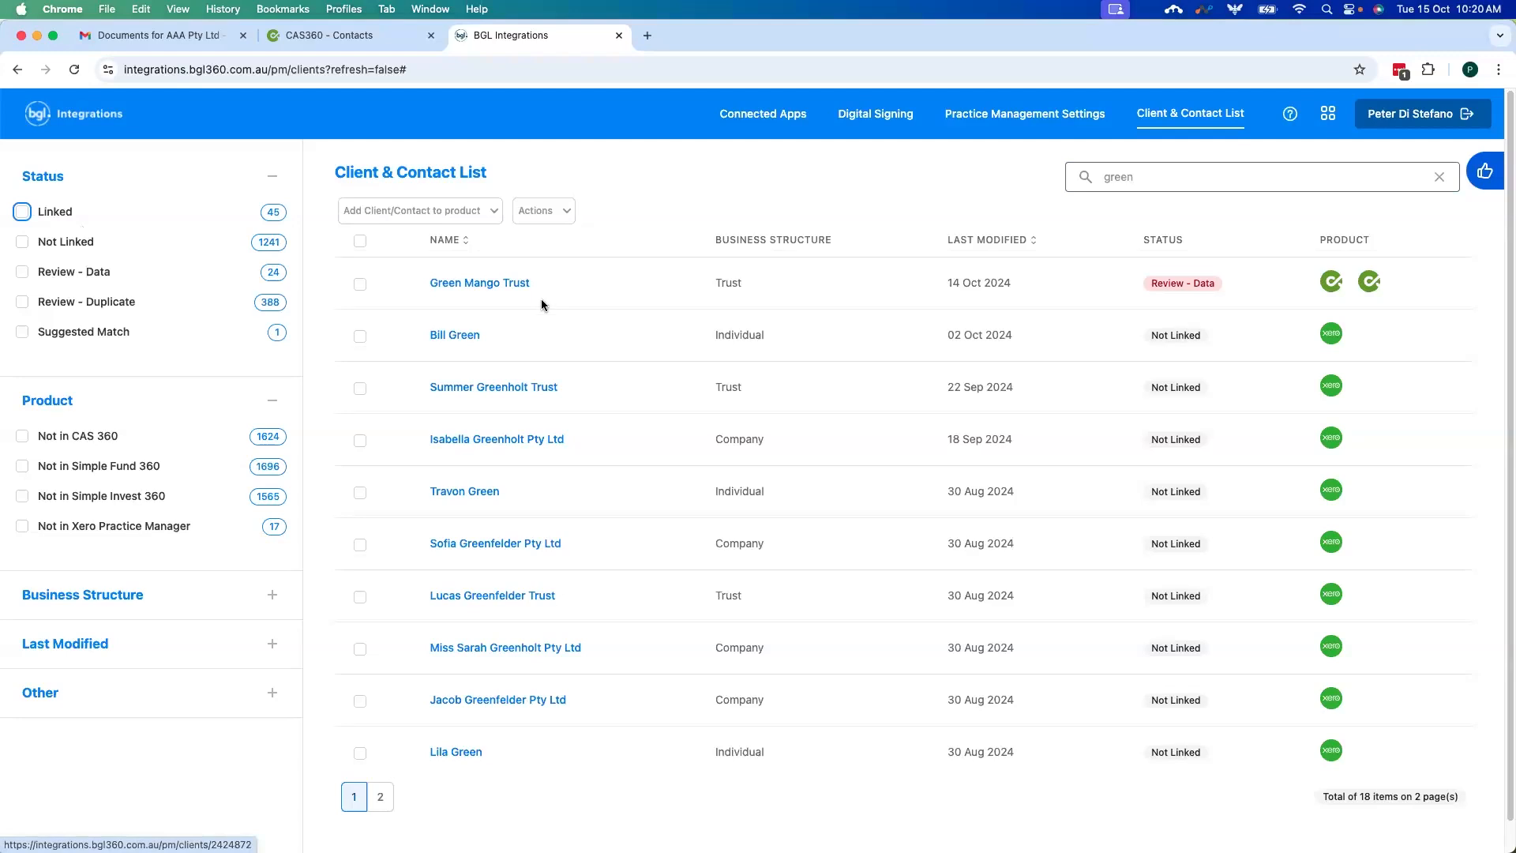
Step: Open the matched Green Mango Trust record, take its physical address from CAS 360 (Client), and save the change
{"action": "left_click", "coordinate": [482, 286]}
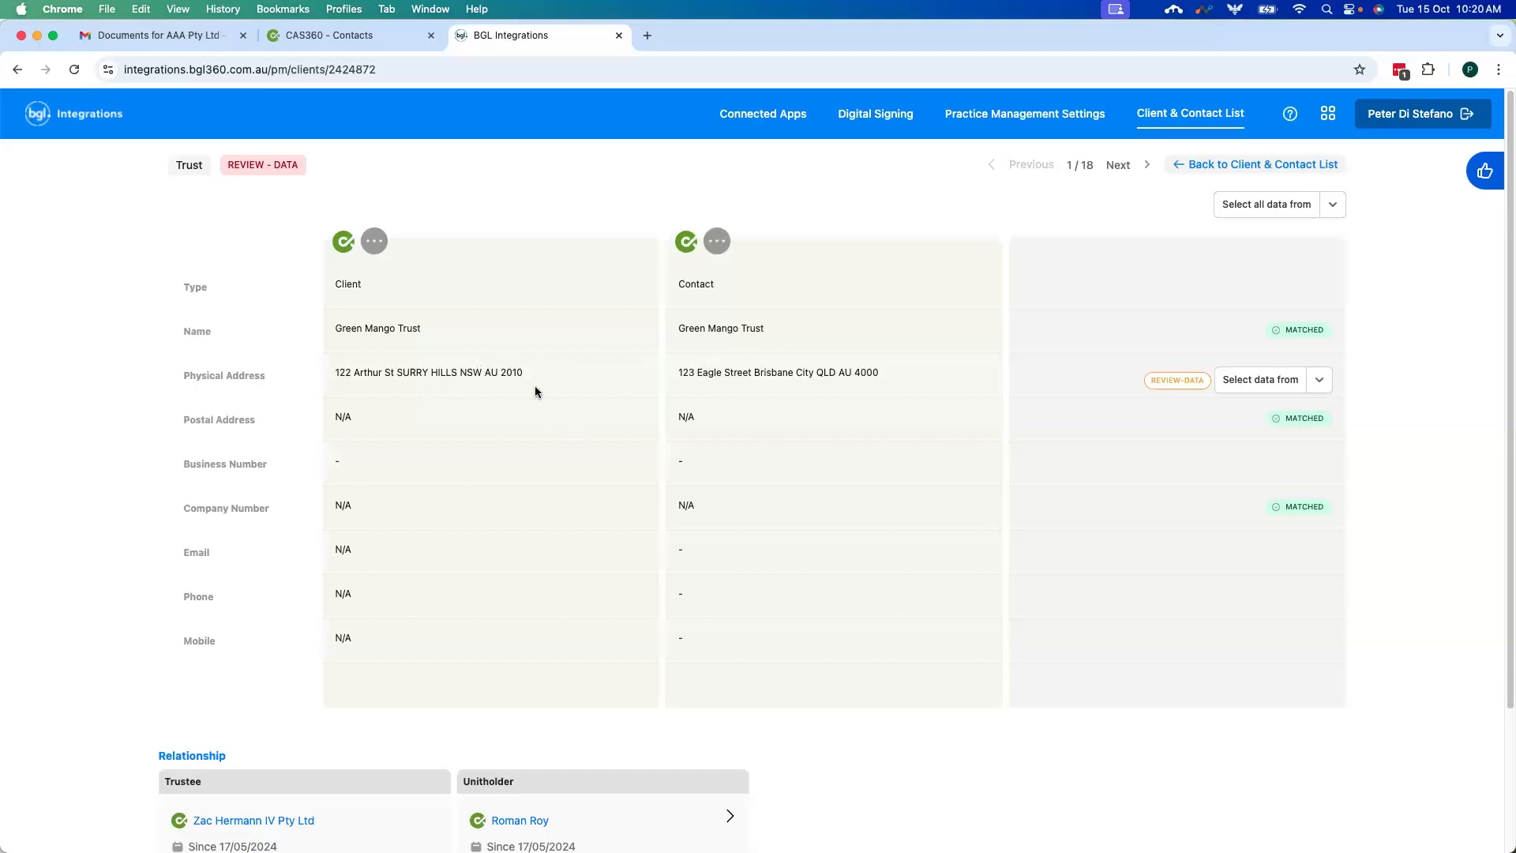
{"action": "left_click", "coordinate": [1322, 384]}
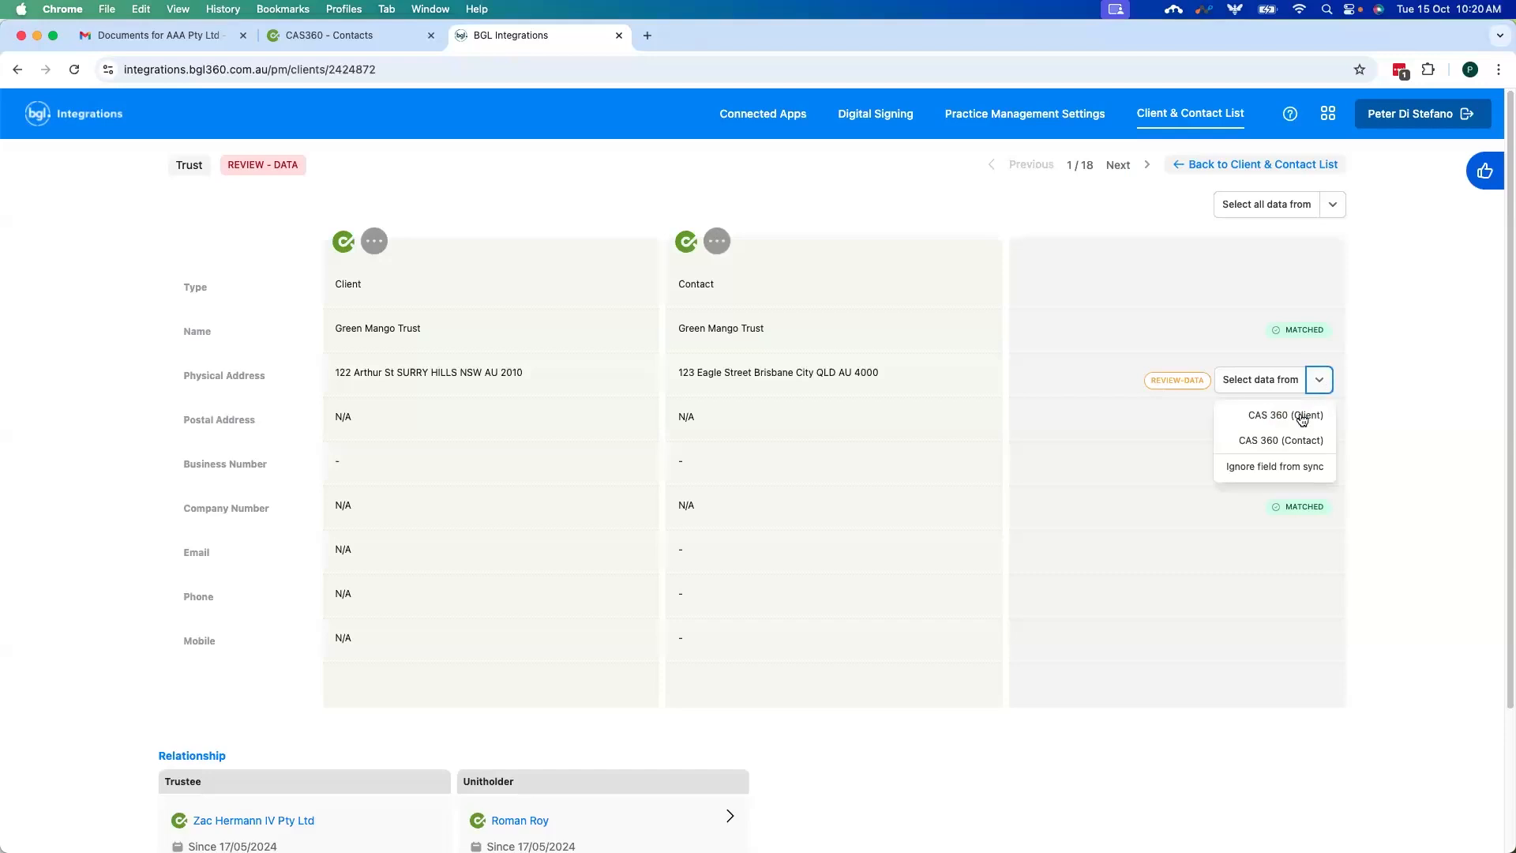
{"action": "left_click", "coordinate": [1291, 417]}
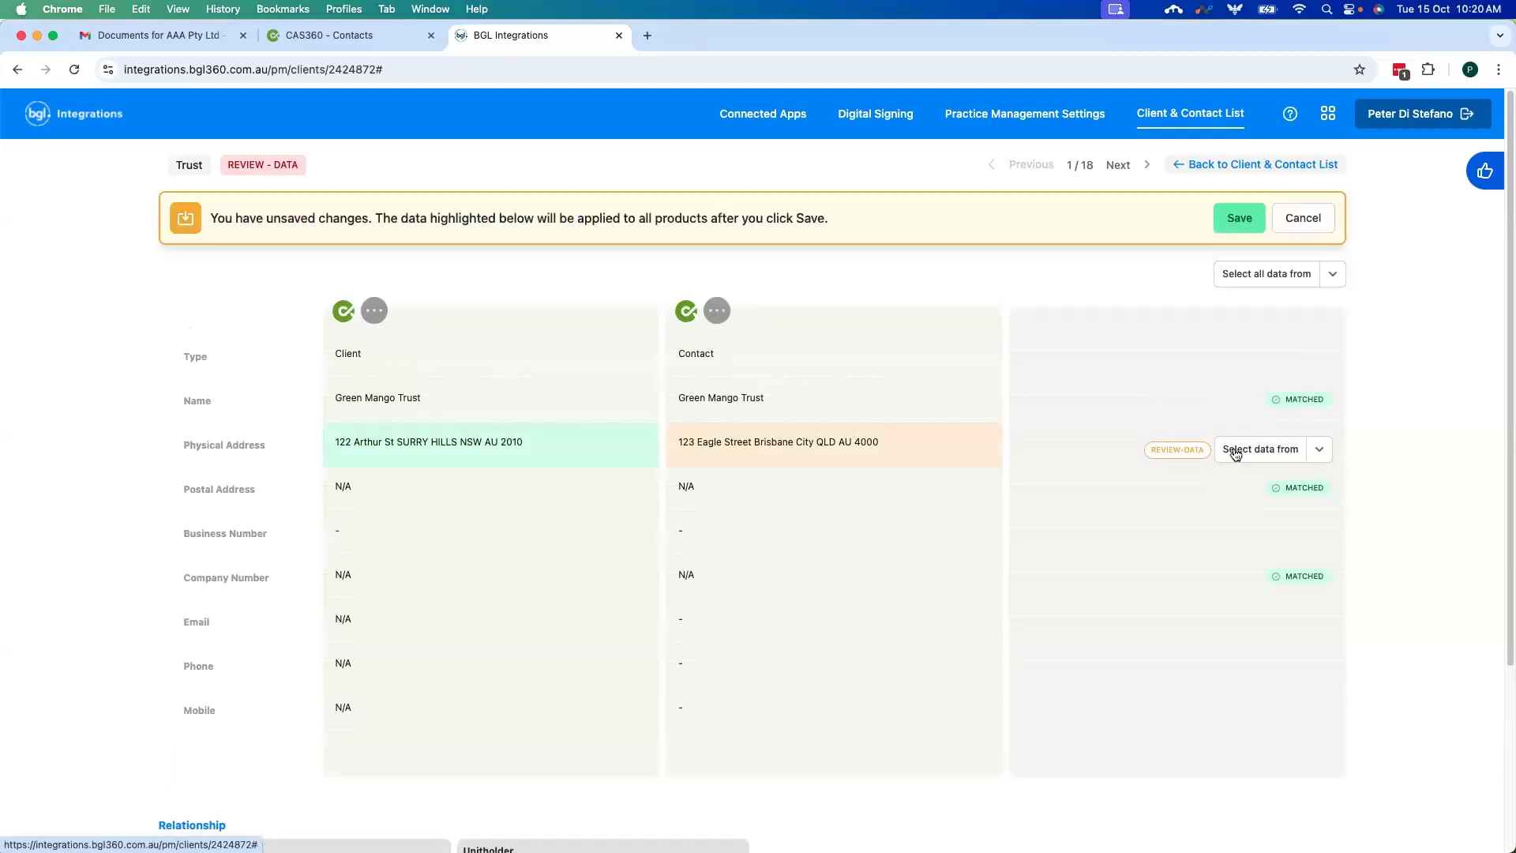
{"action": "left_click", "coordinate": [1237, 225]}
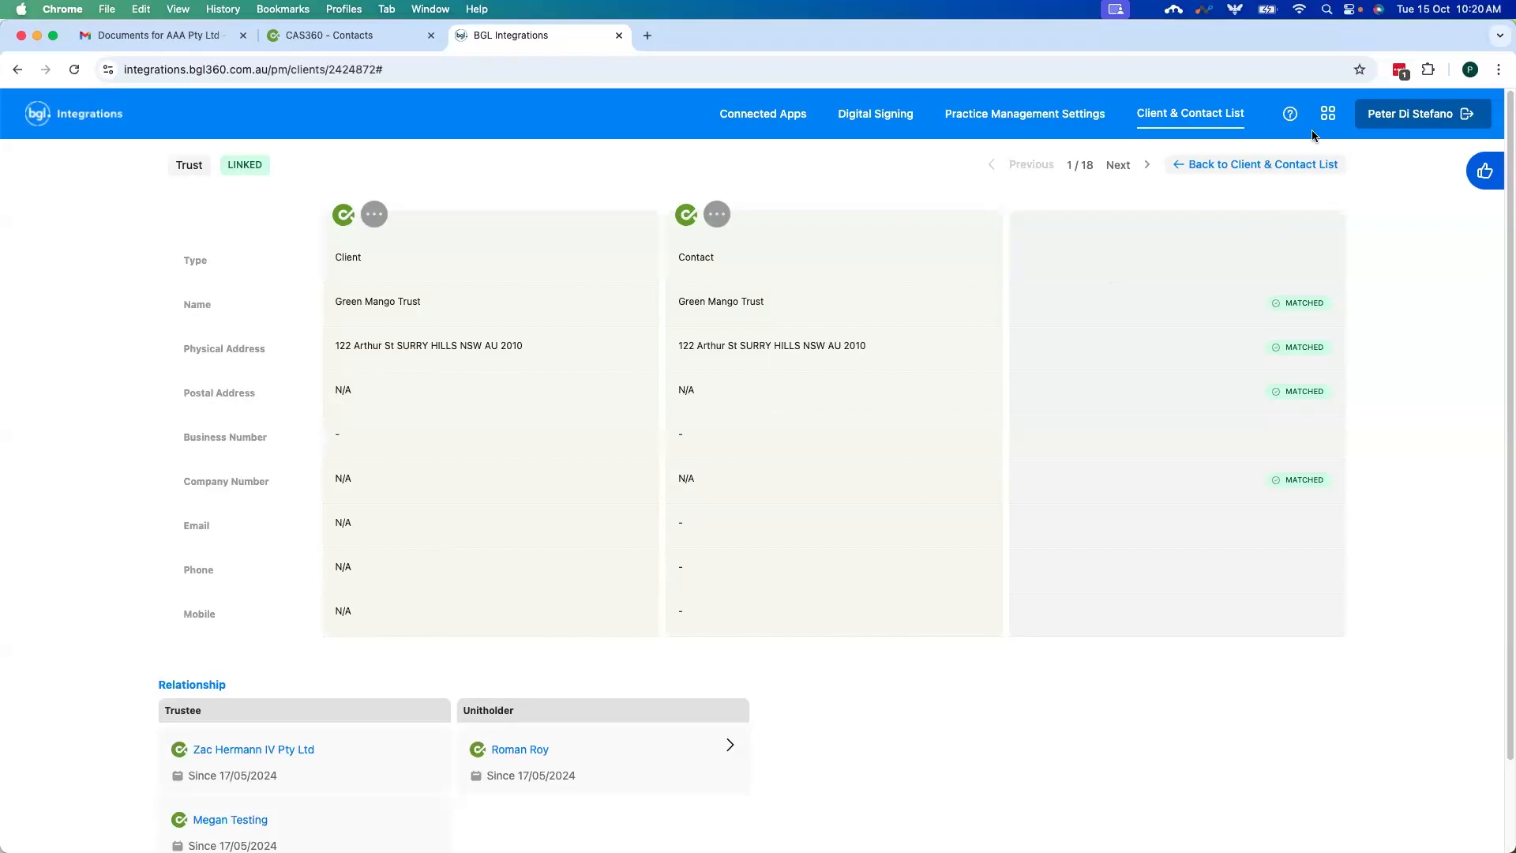
Step: Return to the Client & Contact List and clear the "green" search
{"action": "left_click", "coordinate": [1268, 166]}
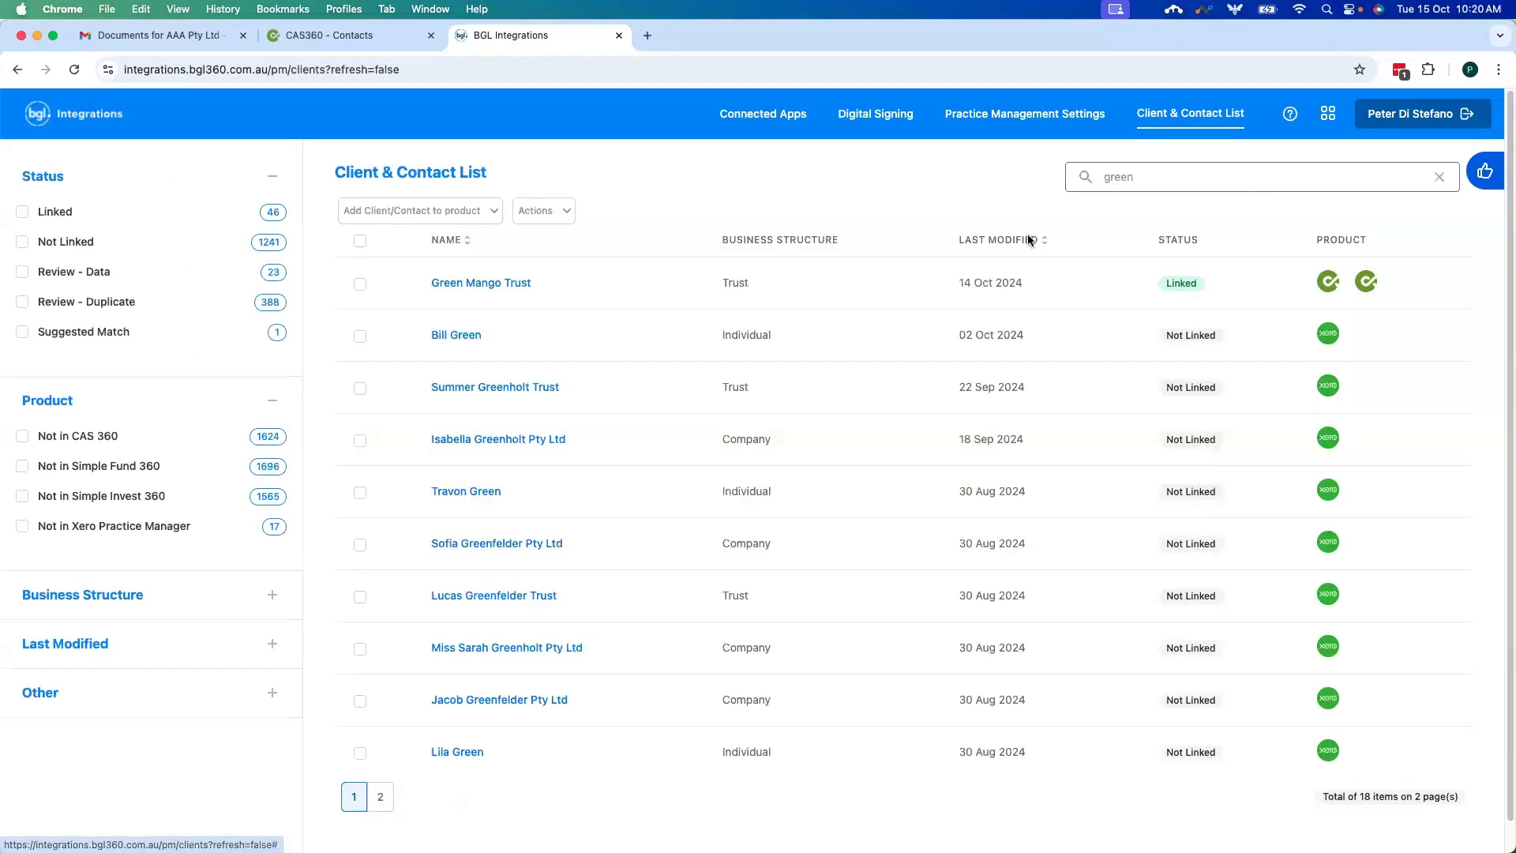
{"action": "left_click_drag", "start_coordinate": [1152, 180], "coordinate": [1095, 179]}
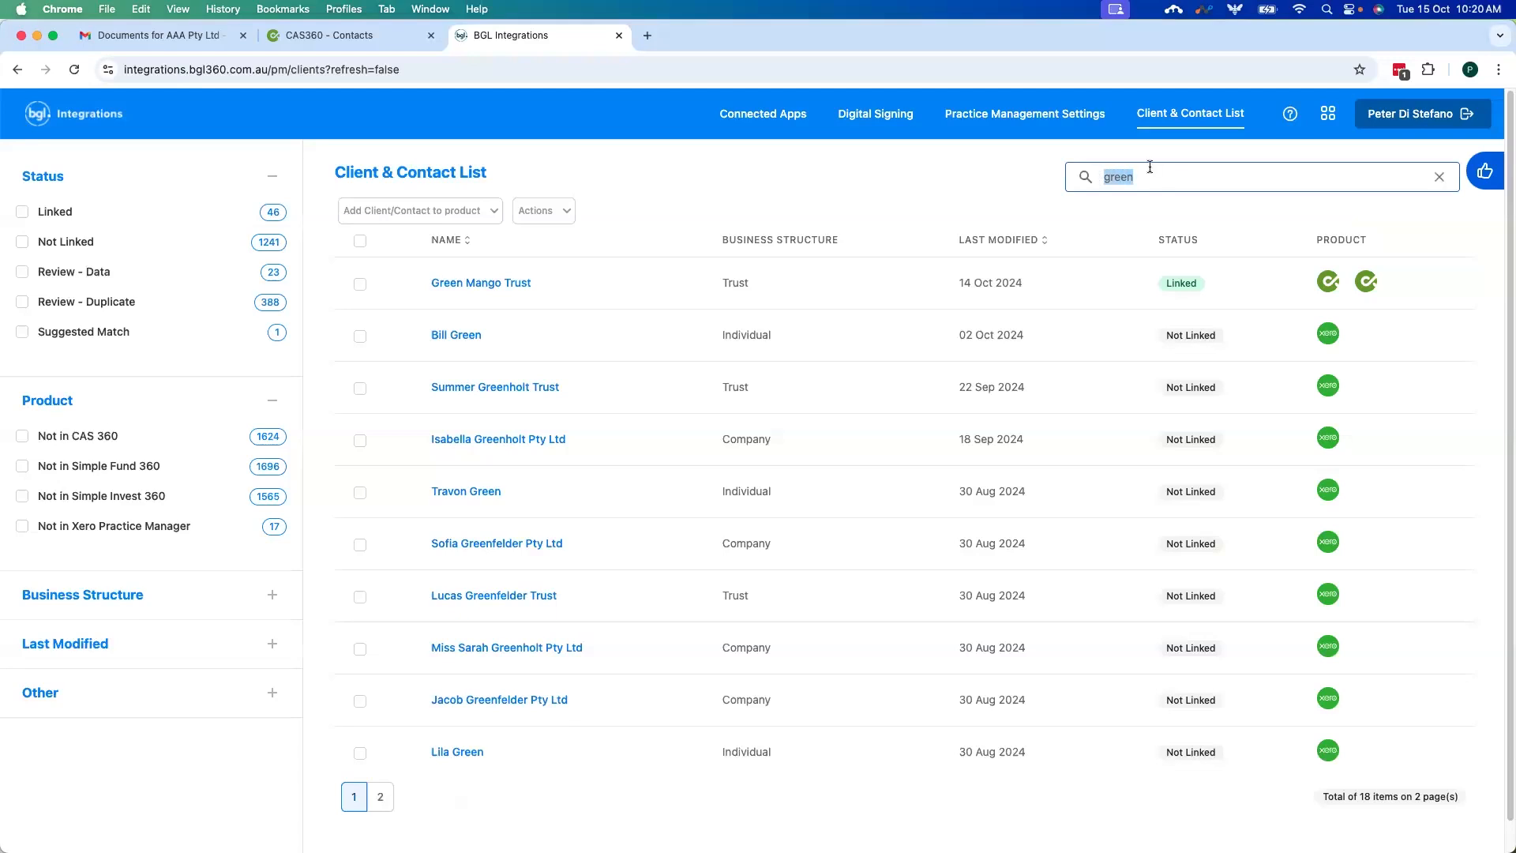
{"action": "key", "text": "BackSpace"}
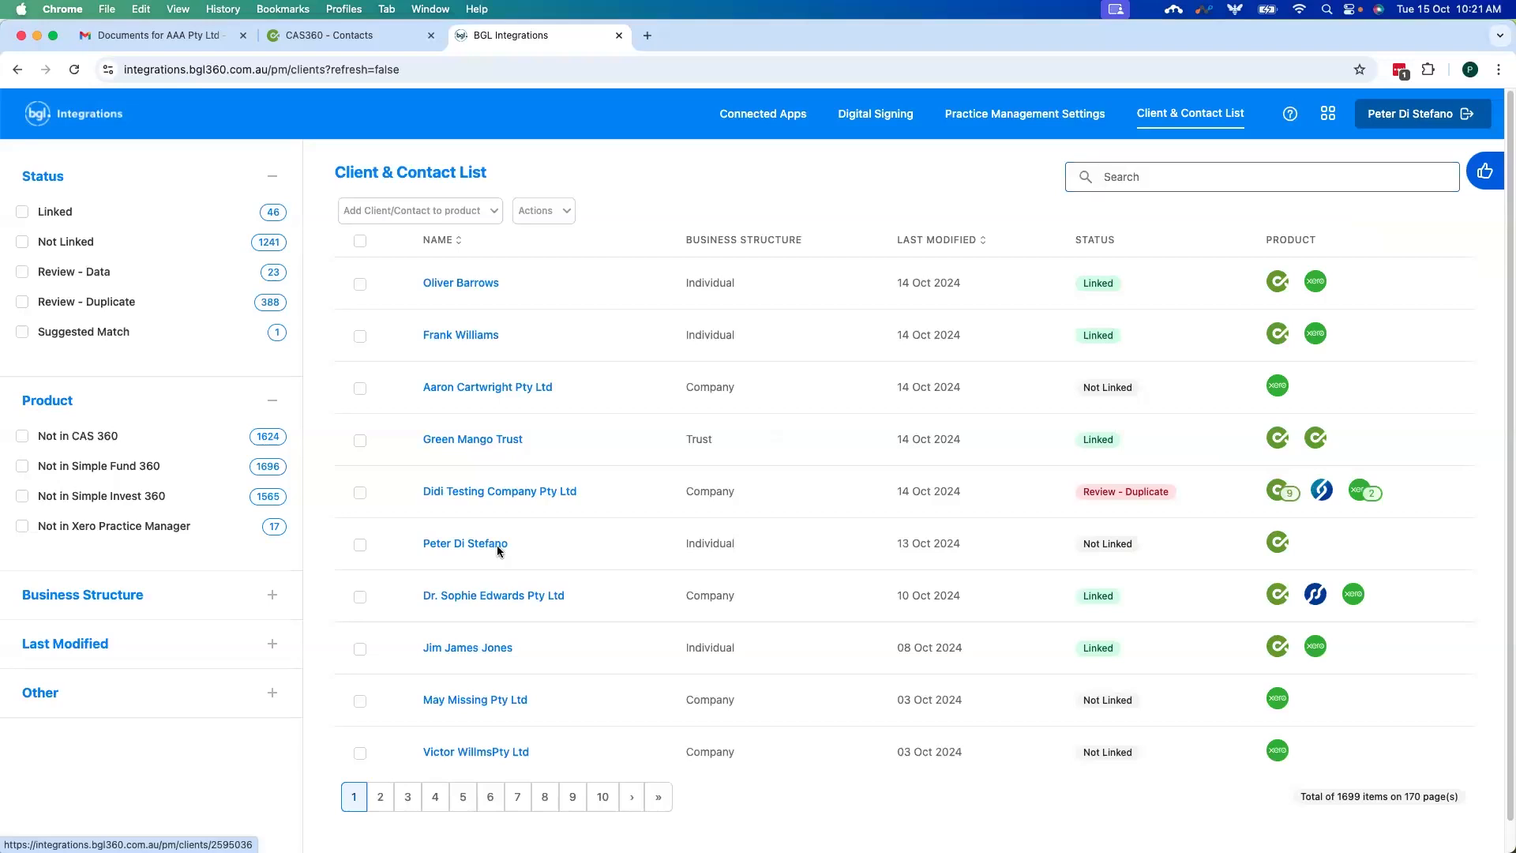
Step: Add the unlinked individual last modified on 13 Oct 2024 as a client in Xero Practice Manager, and return to the list
{"action": "left_click", "coordinate": [465, 544]}
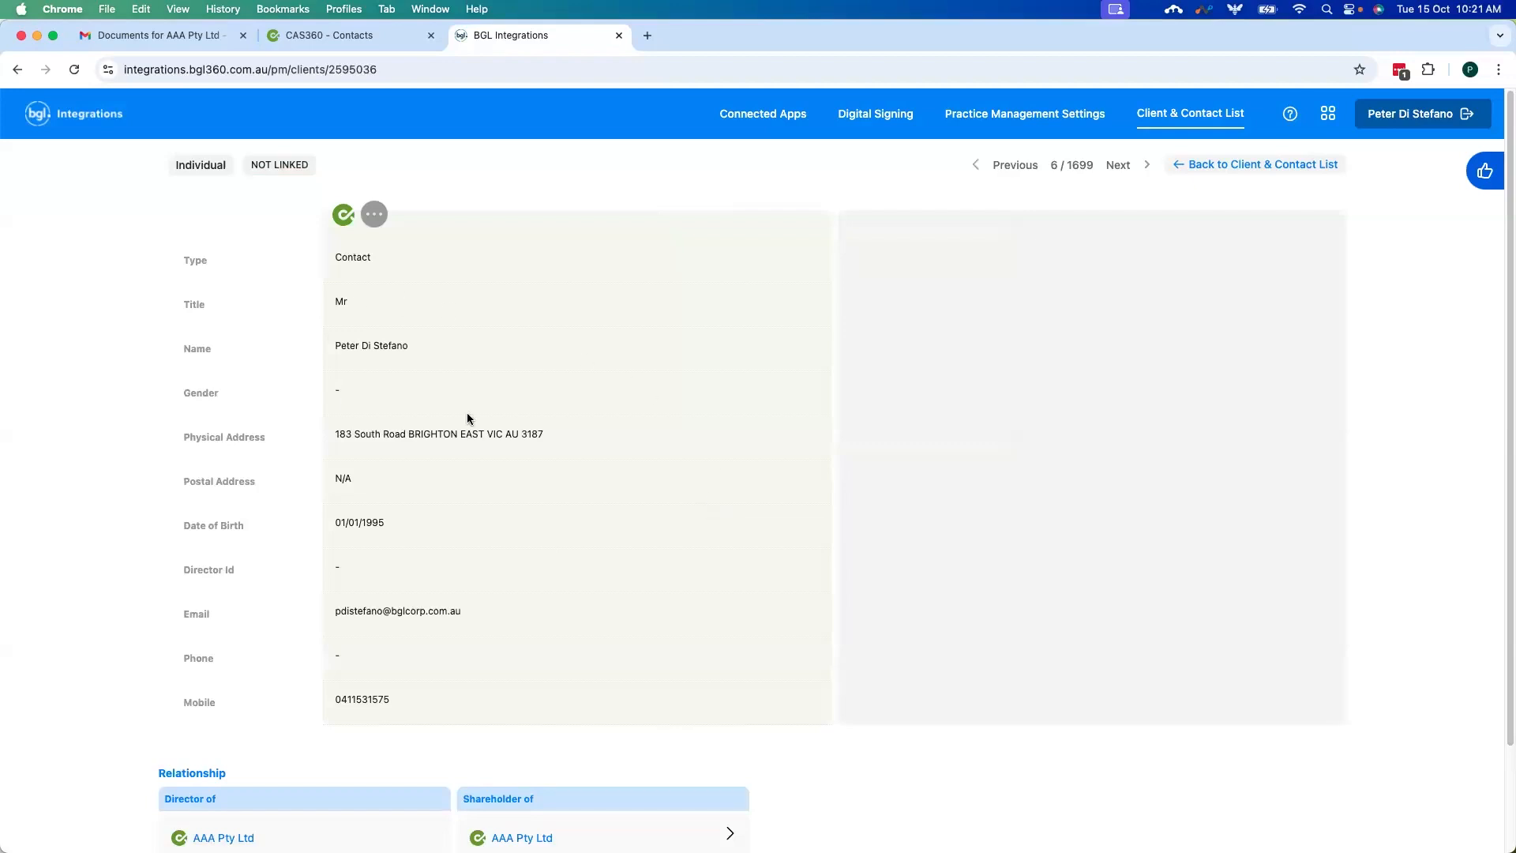
{"action": "scroll", "coordinate": [474, 492], "scroll_direction": "down", "scroll_amount": 1}
{"action": "scroll", "coordinate": [474, 492], "scroll_direction": "up", "scroll_amount": 1}
{"action": "left_click", "coordinate": [375, 221]}
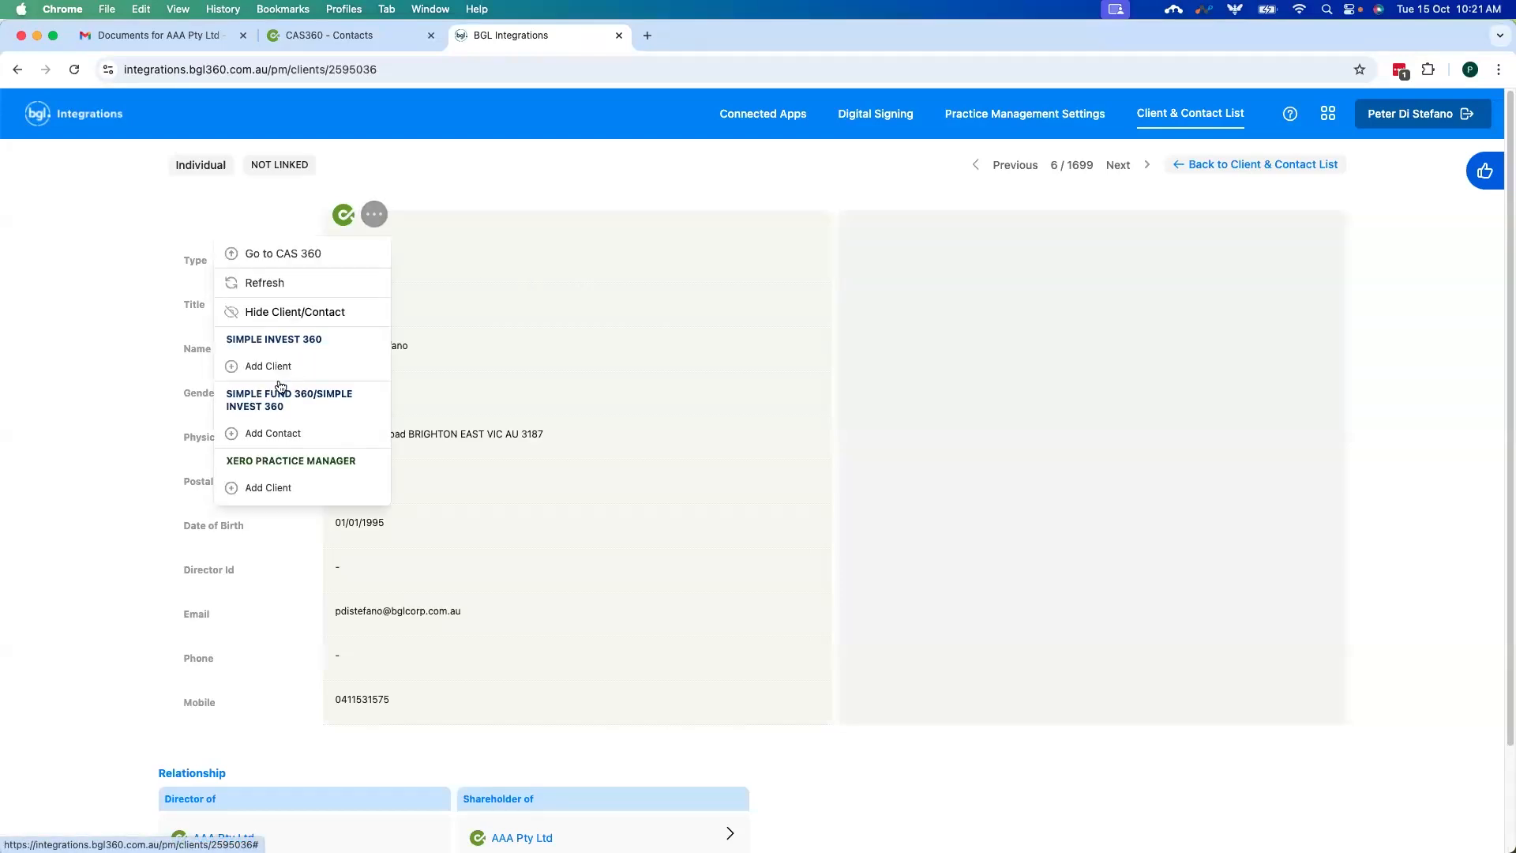
{"action": "left_click", "coordinate": [269, 488]}
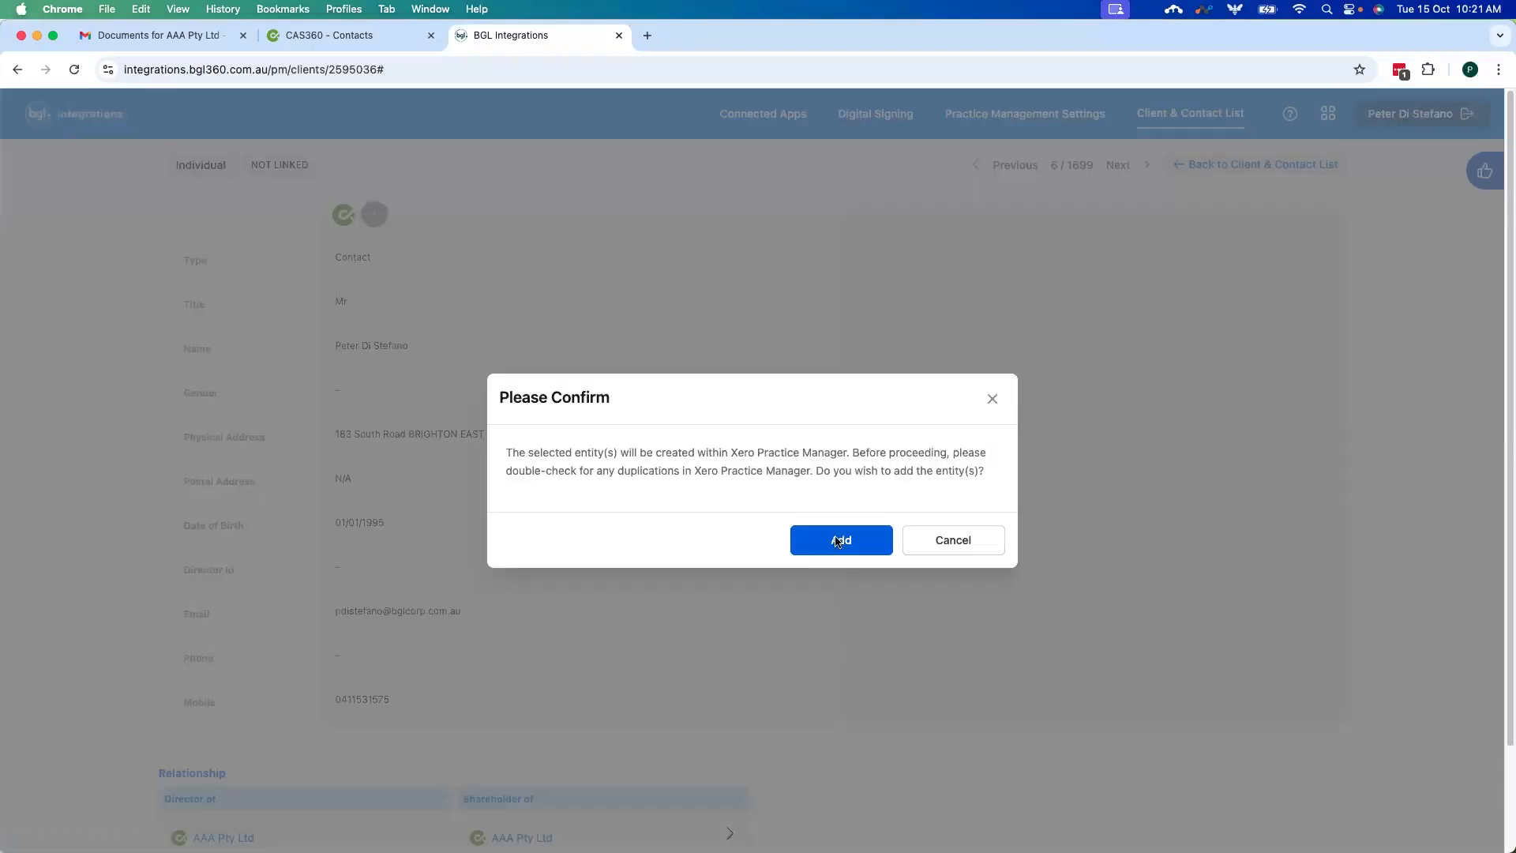
{"action": "left_click", "coordinate": [838, 540]}
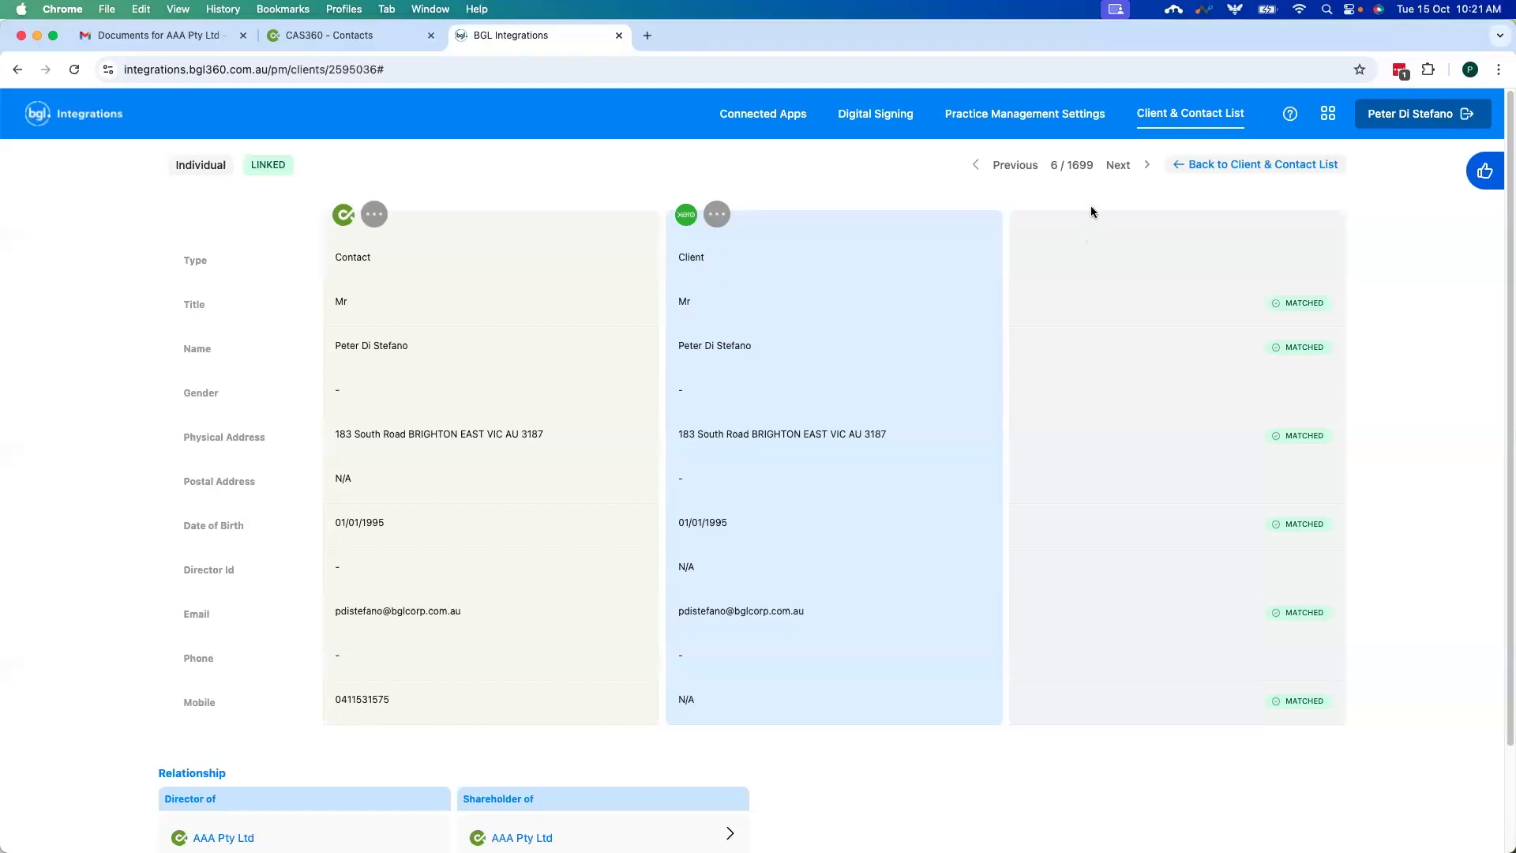
{"action": "left_click", "coordinate": [1230, 172]}
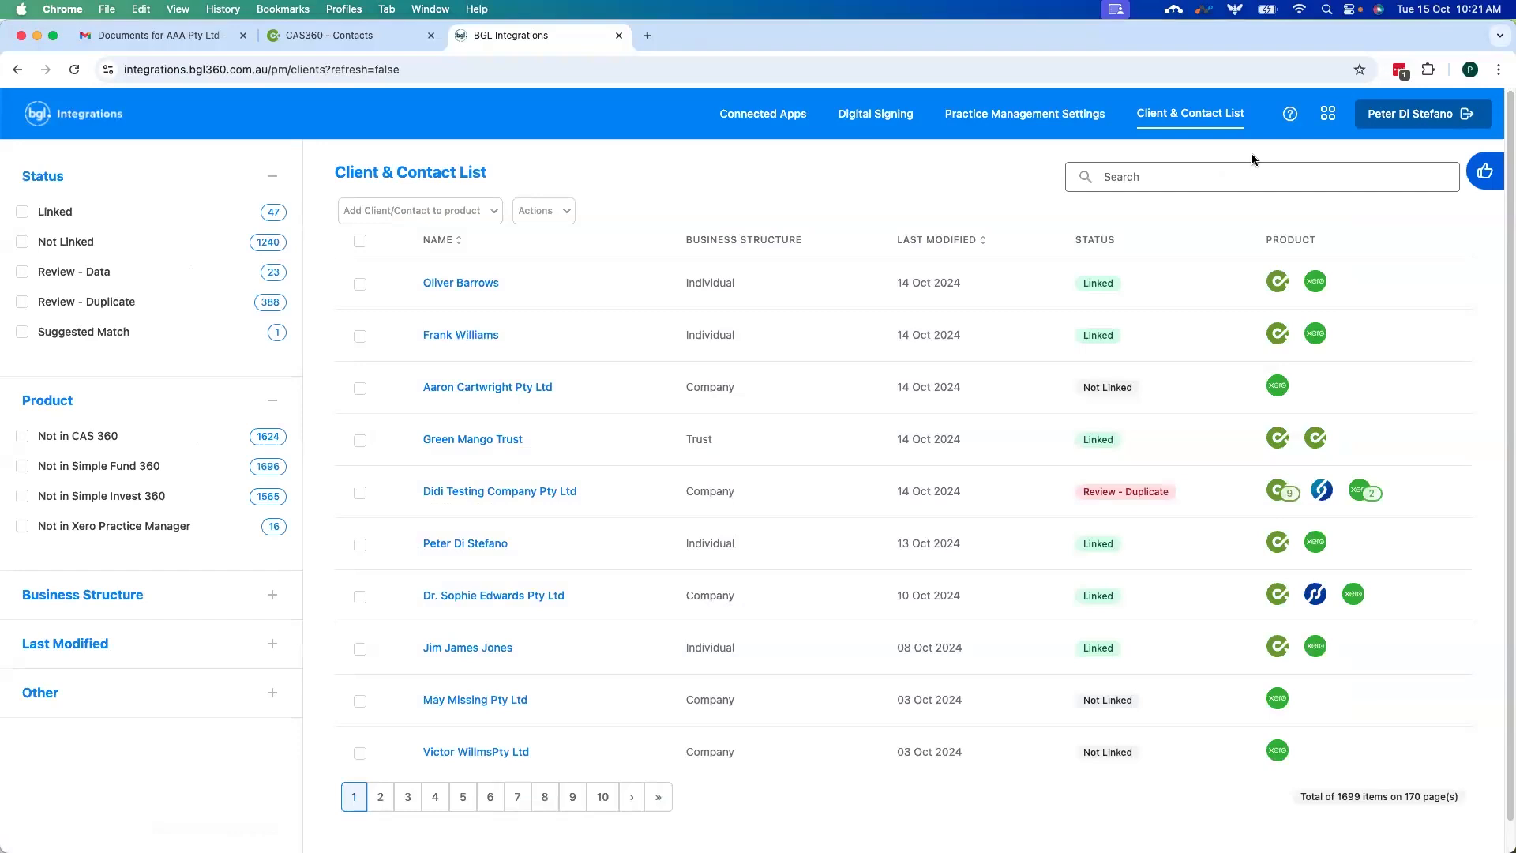